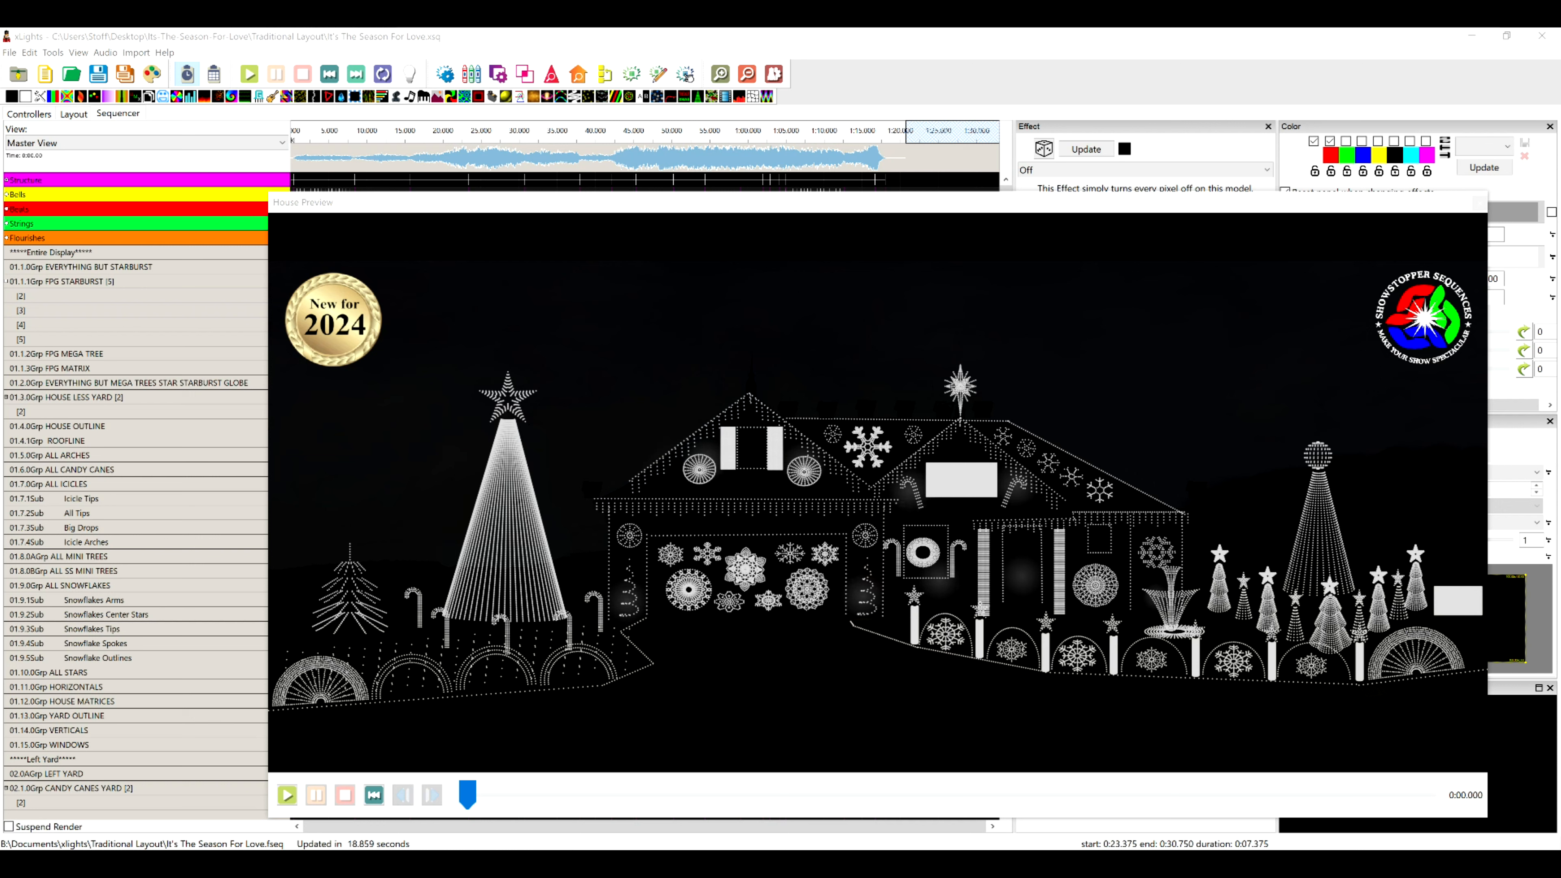
- Play the opening of the sequence in the house preview, replay it from about the 46-second mark, and close the preview
click(289, 795)
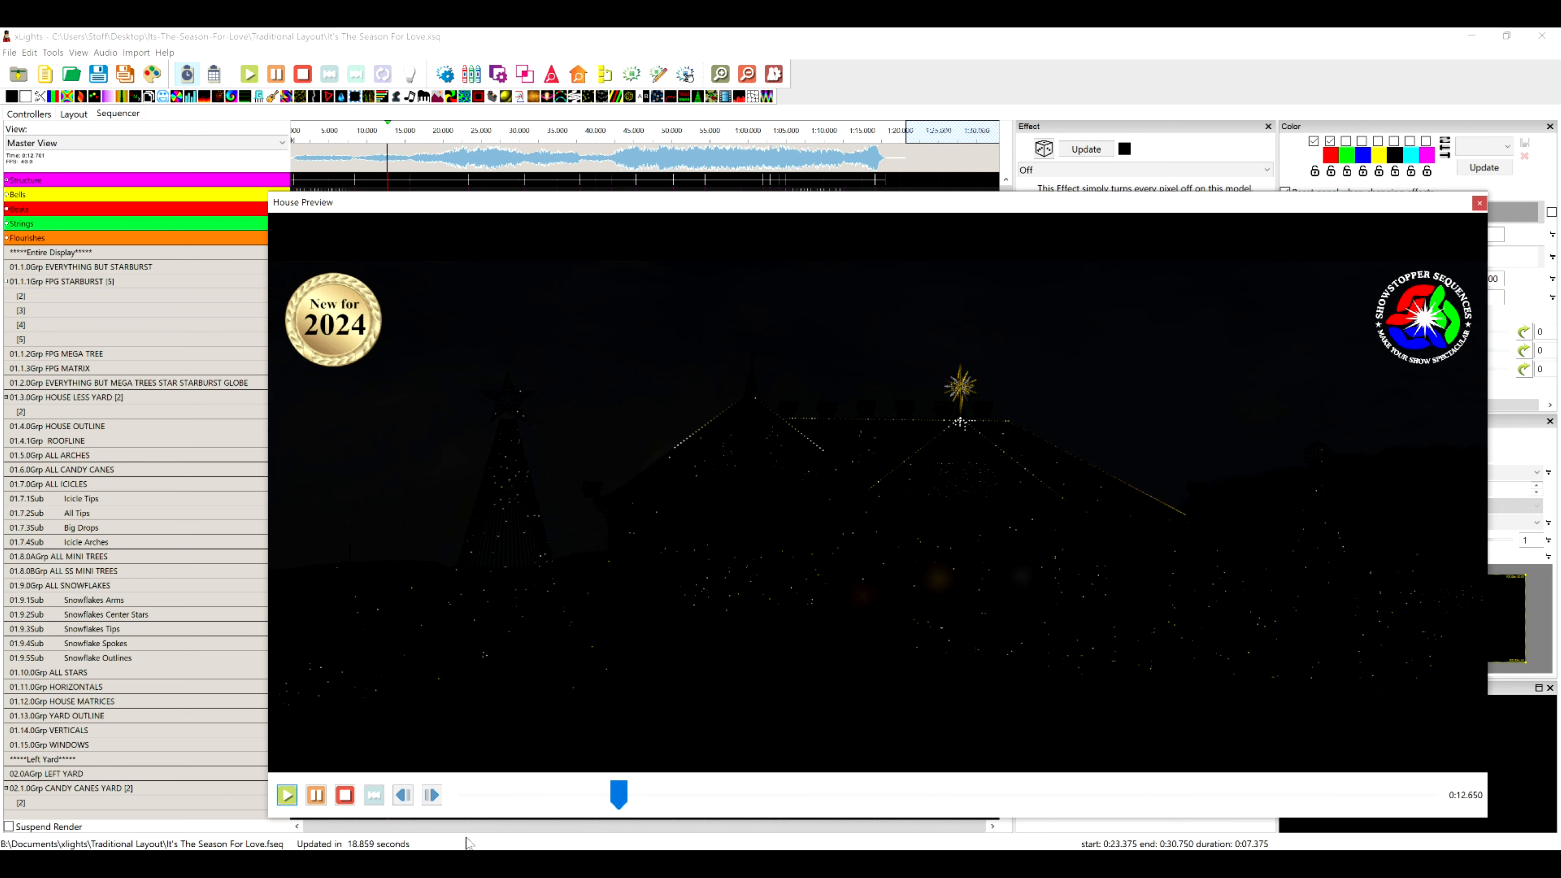
click(345, 796)
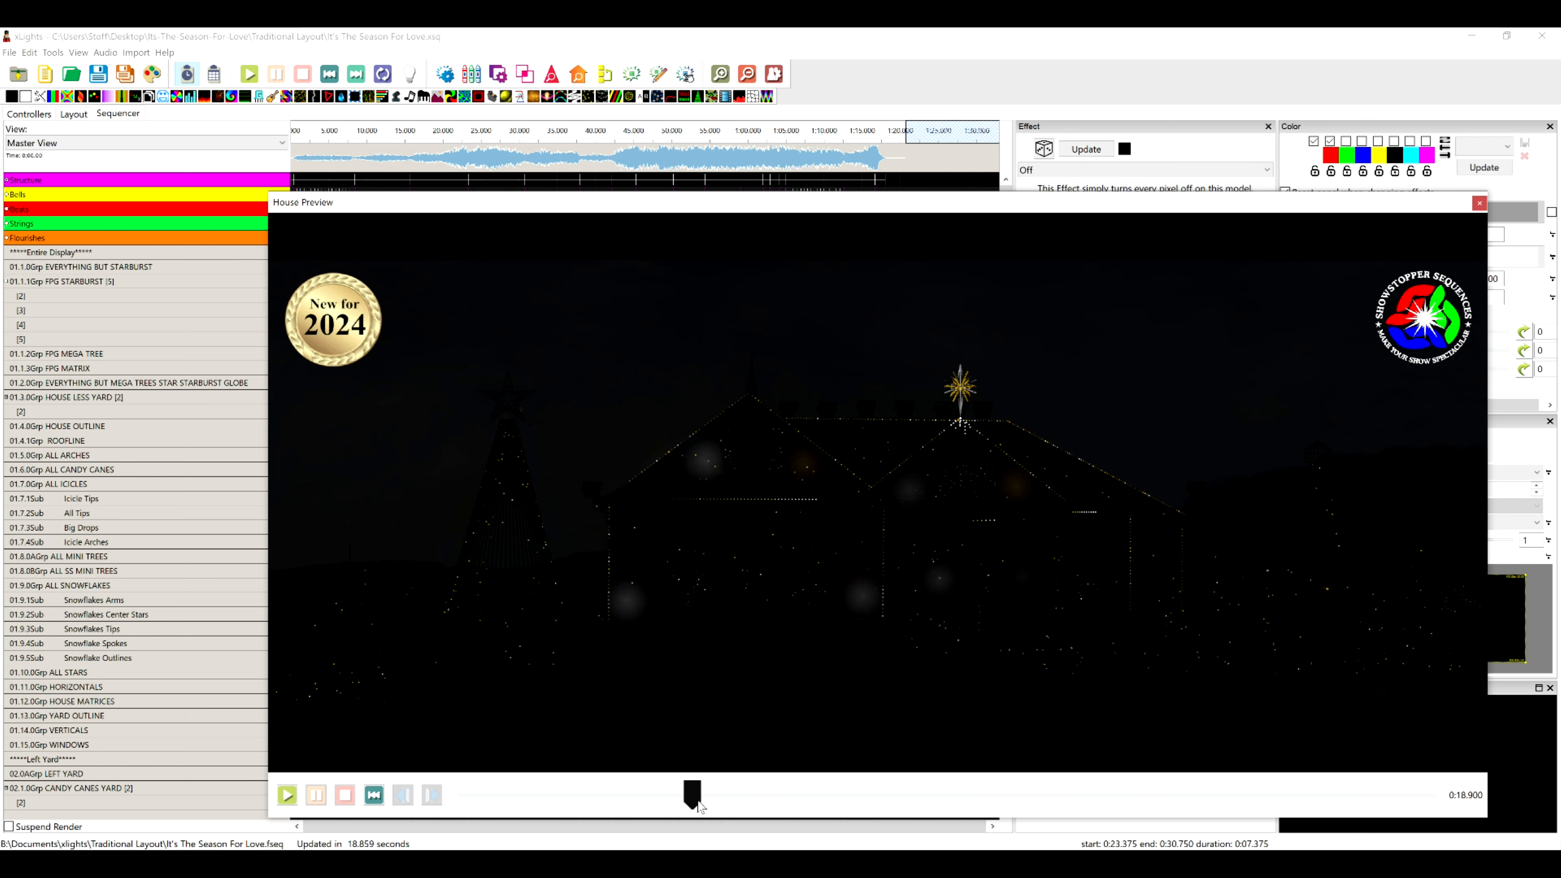
drag(698, 801, 1019, 798)
click(290, 792)
click(288, 795)
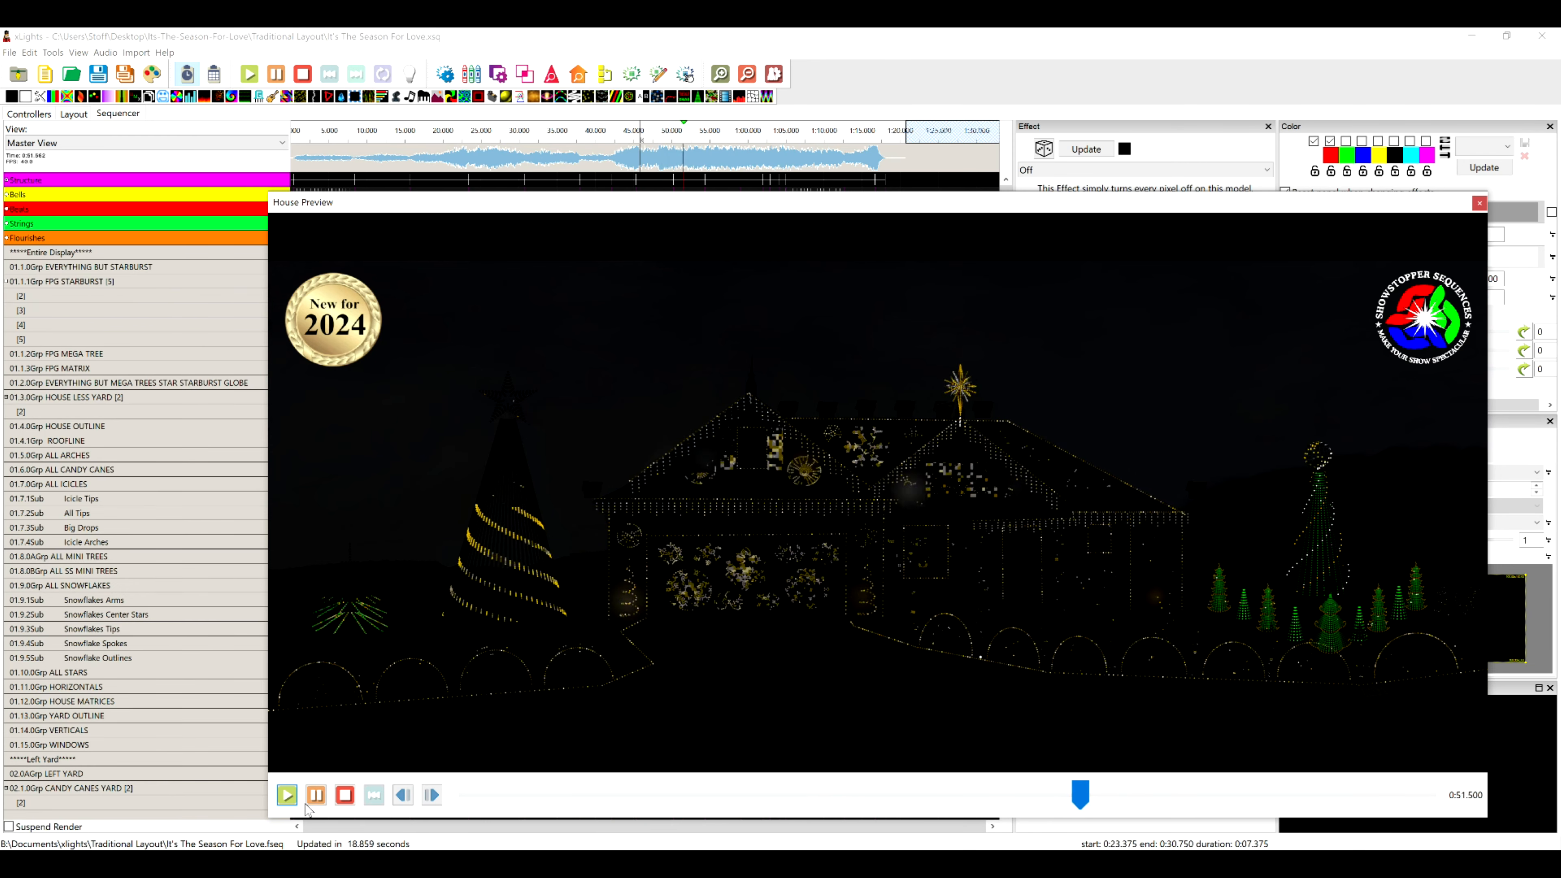
click(346, 795)
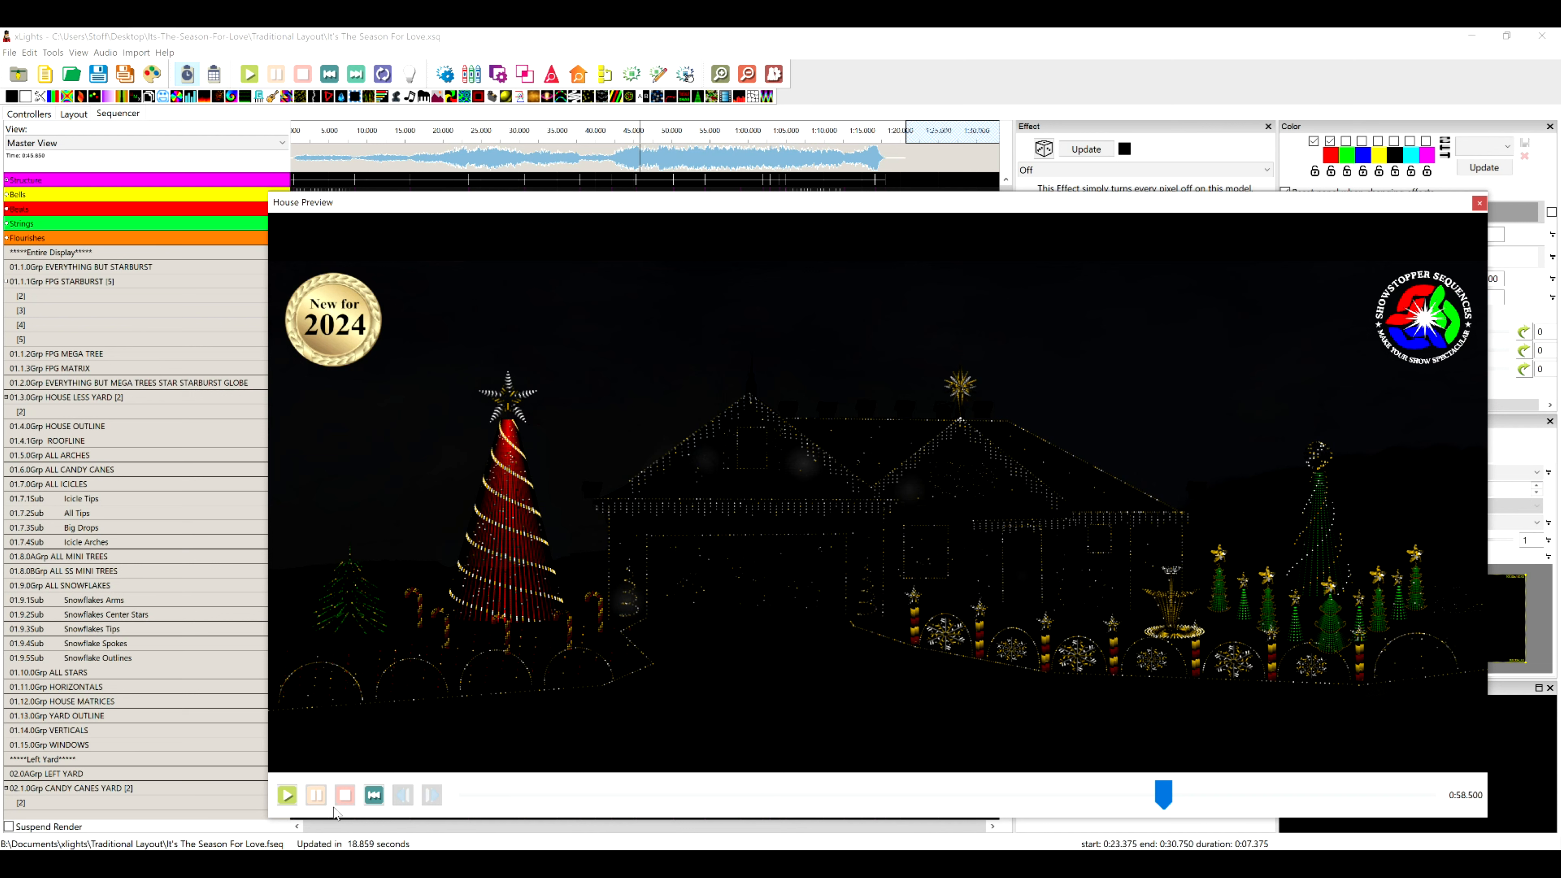
click(578, 75)
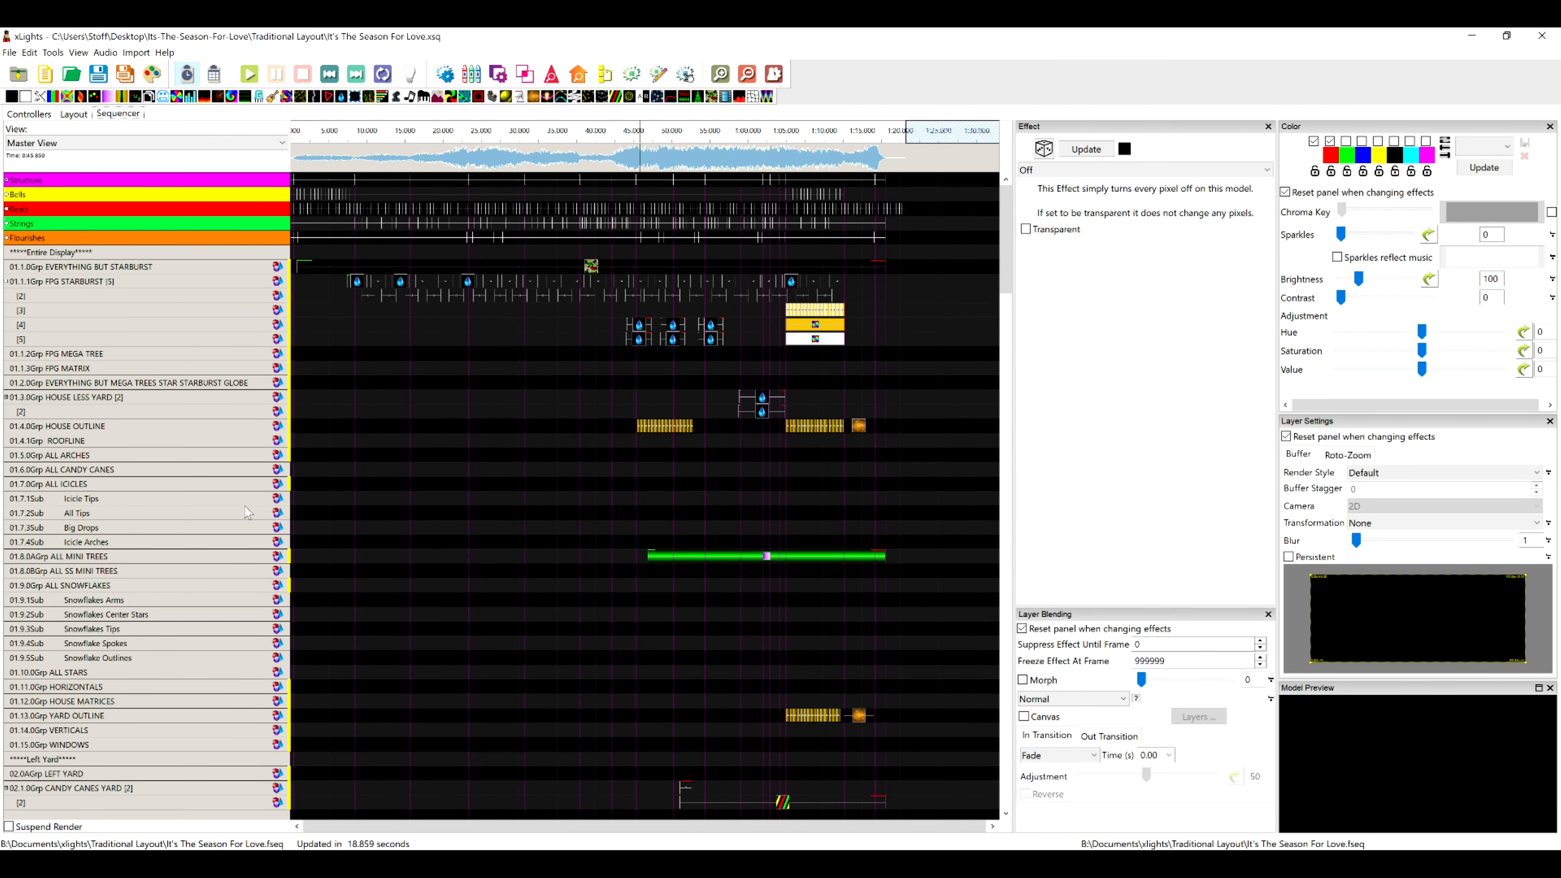
- Expand the 01.4.0Grp HOUSE OUTLINE group to its models and go through the layers of Door Peak Left, Door Peak Right and Entryway
double_click(251, 425)
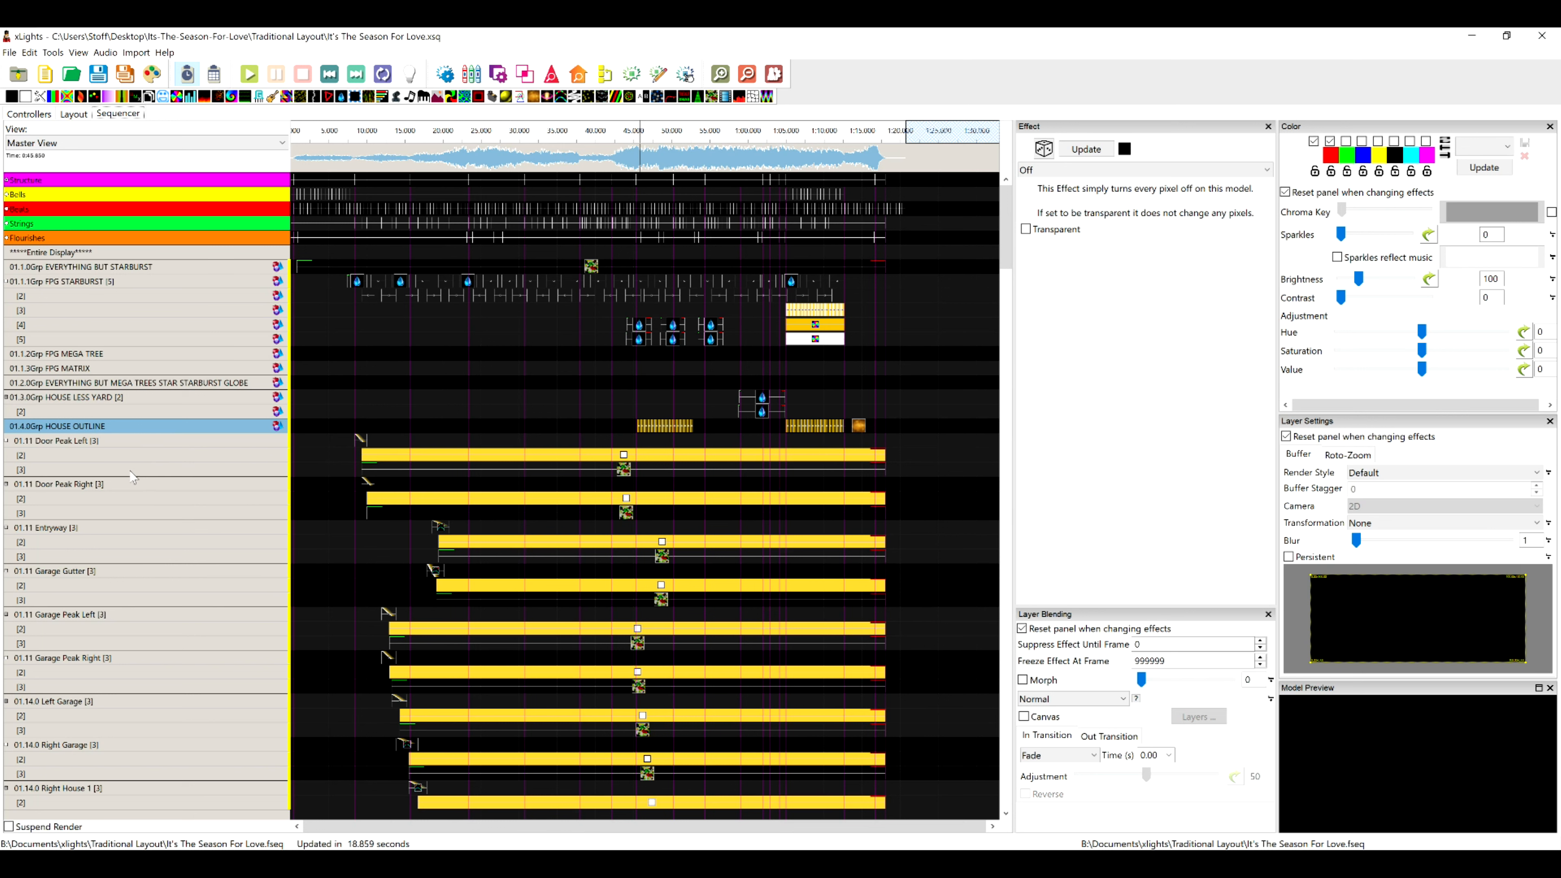
click(116, 443)
click(123, 456)
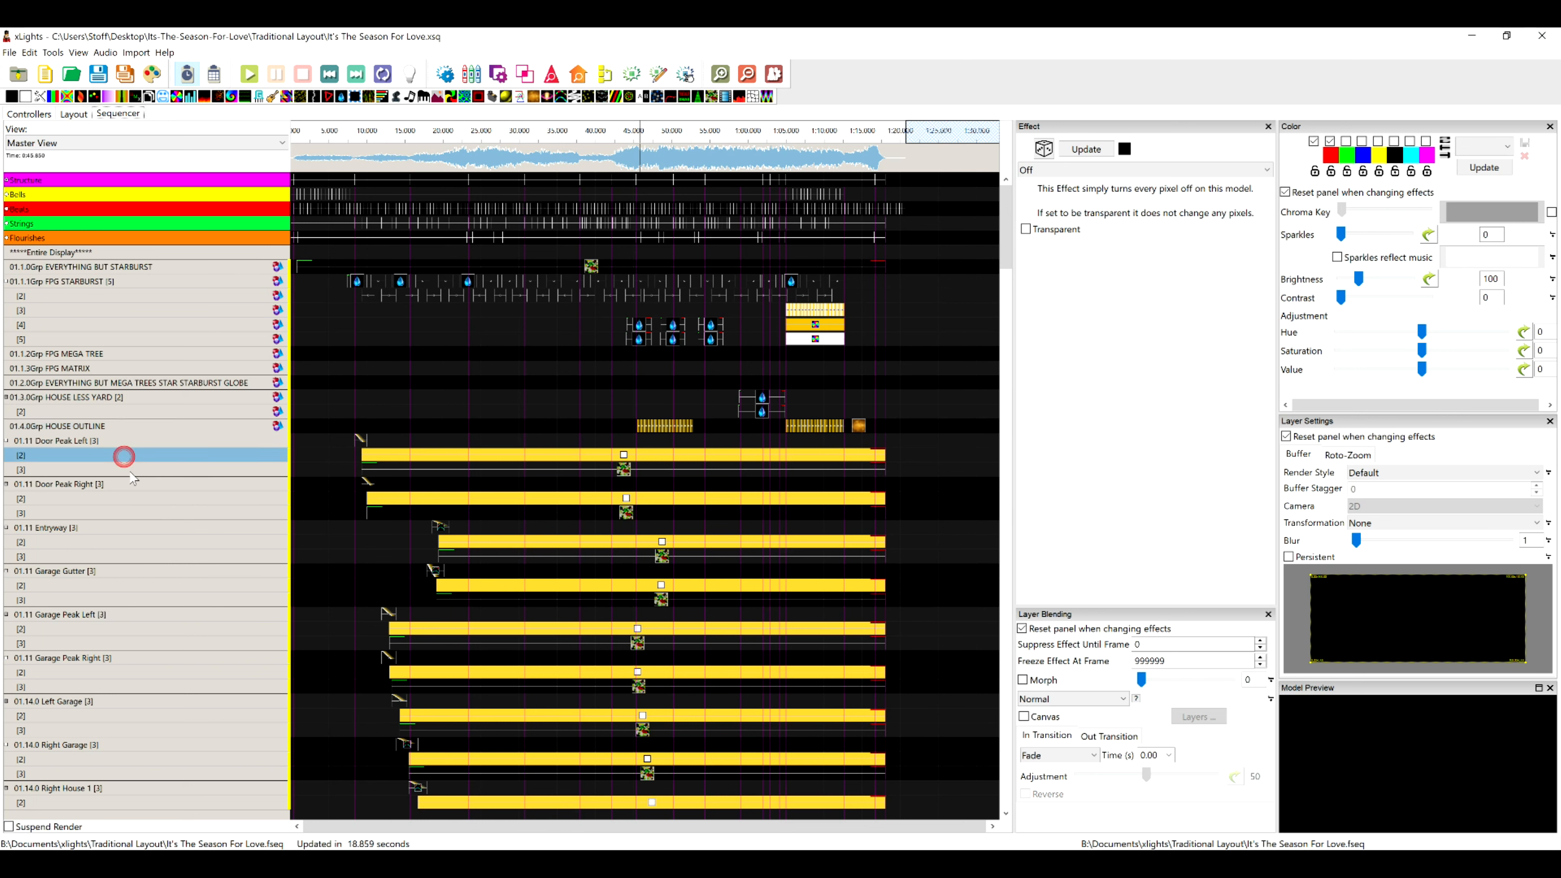
click(130, 470)
click(154, 484)
click(153, 499)
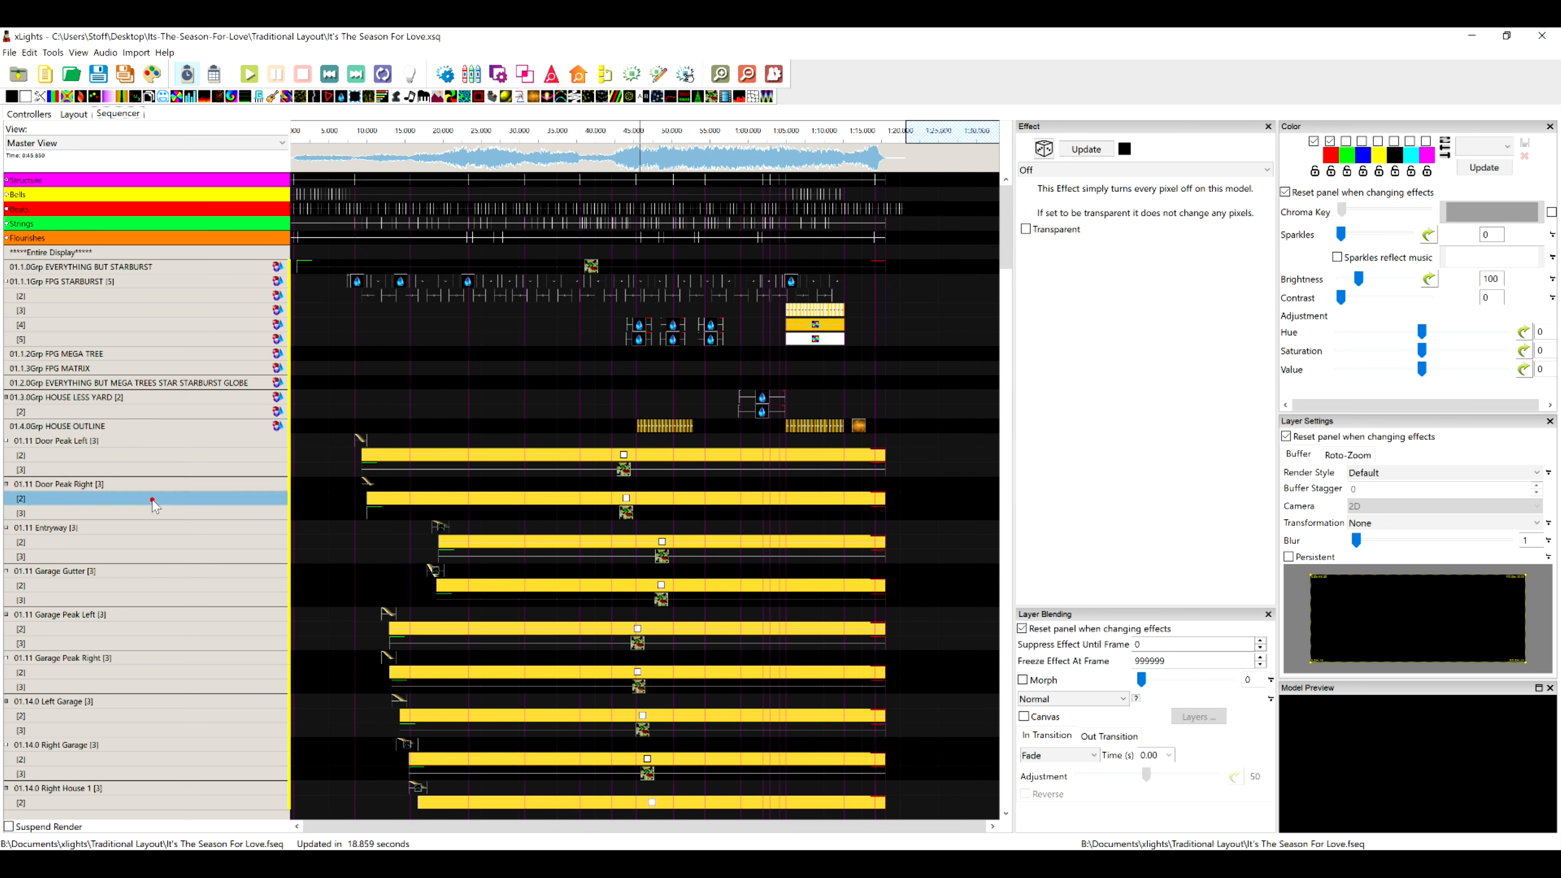
click(154, 513)
click(164, 532)
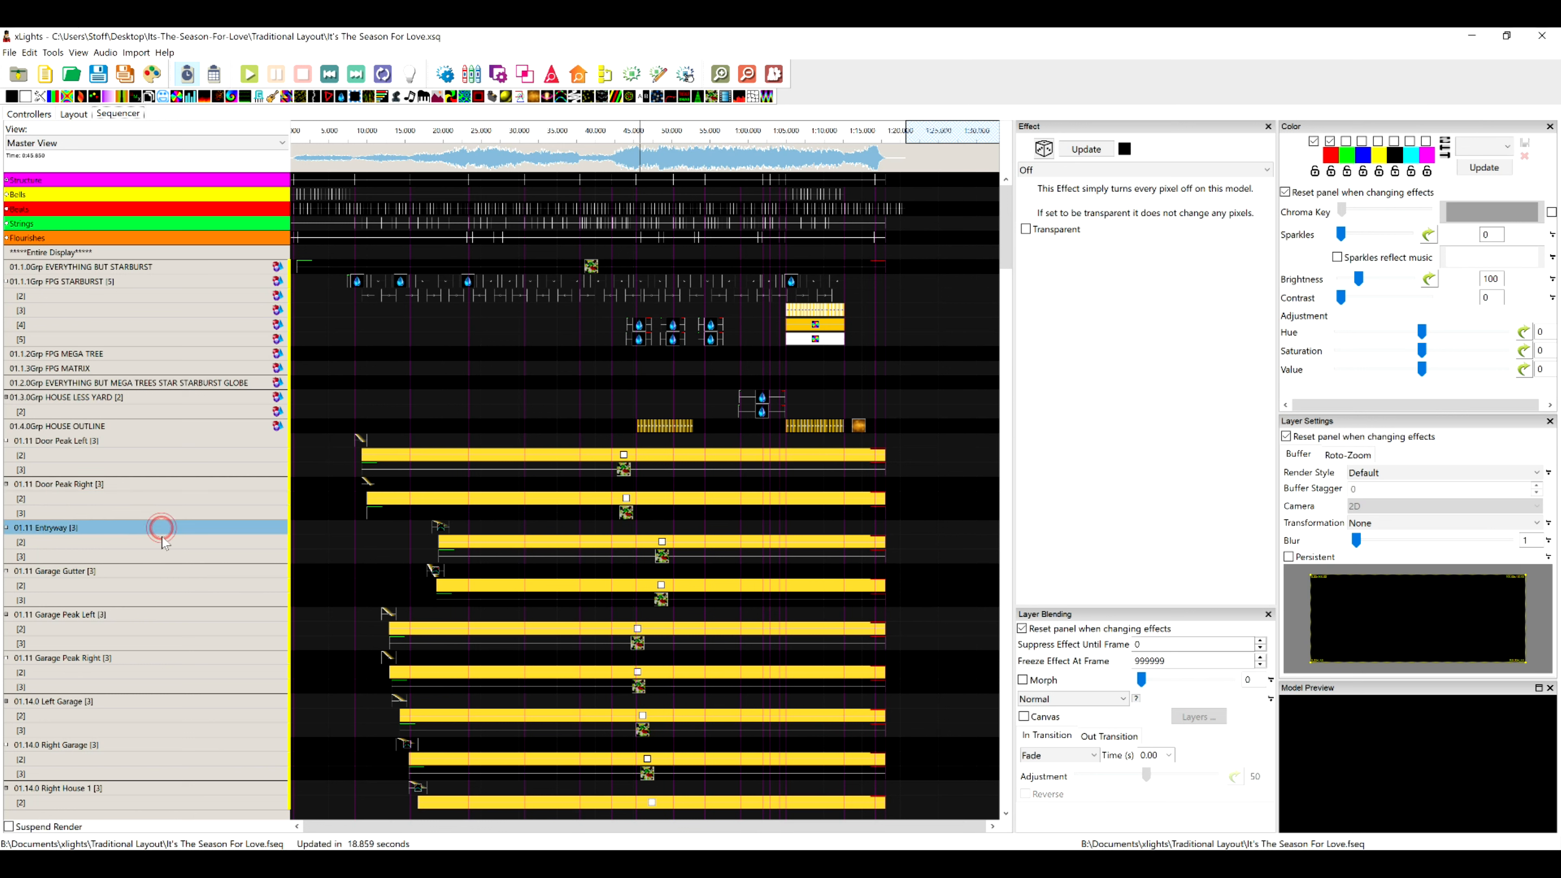
click(162, 540)
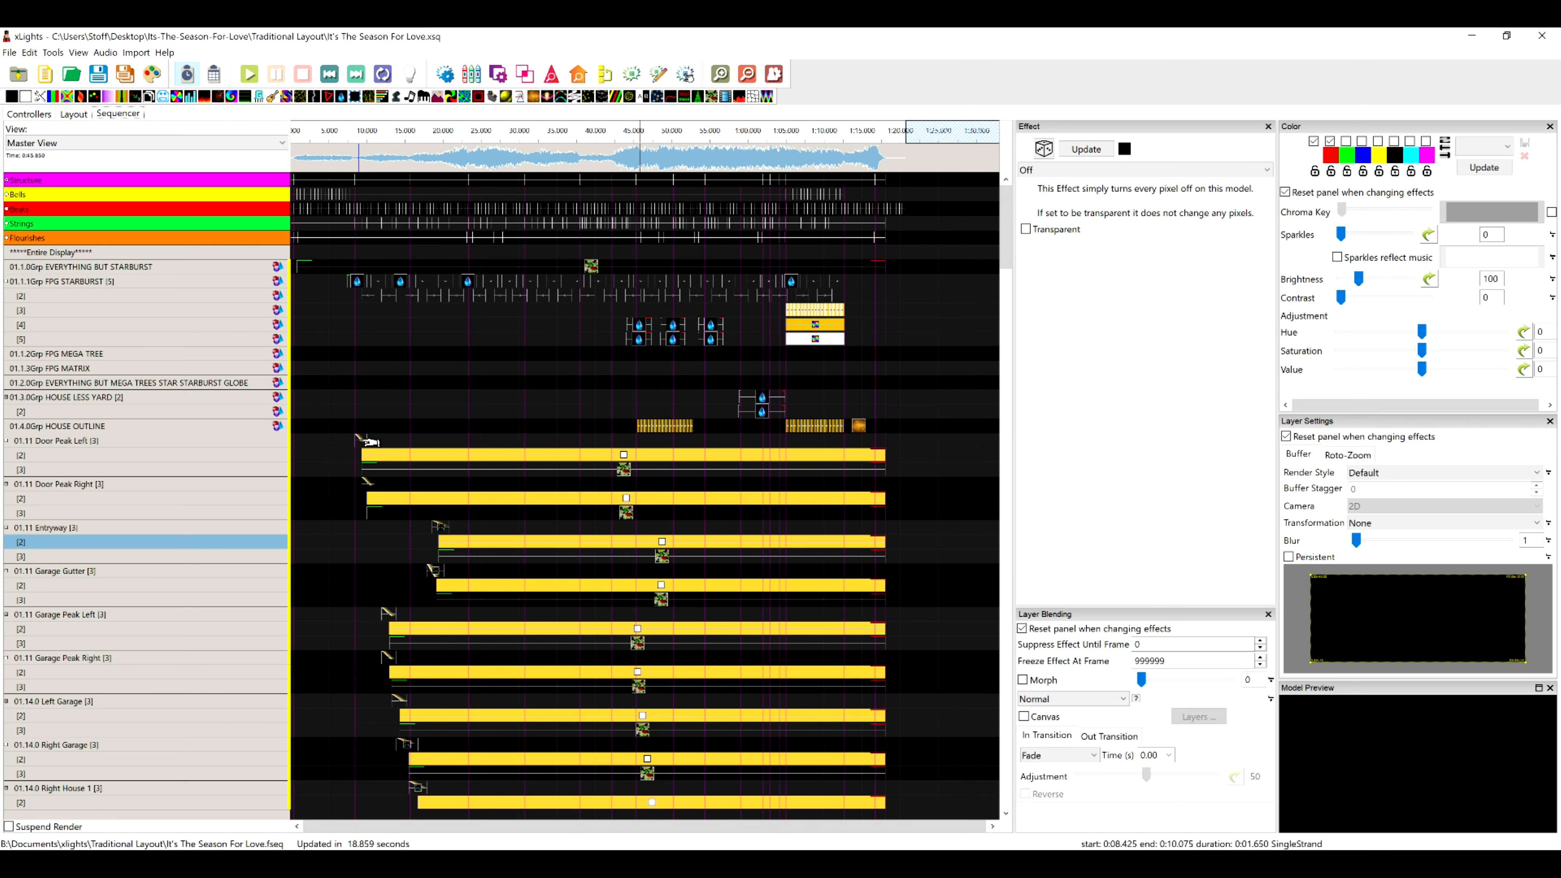
- Inspect the settings of the Single Strand, On and Twinkle effects on Door Peak Left's three layers and compare the other outline models
click(365, 441)
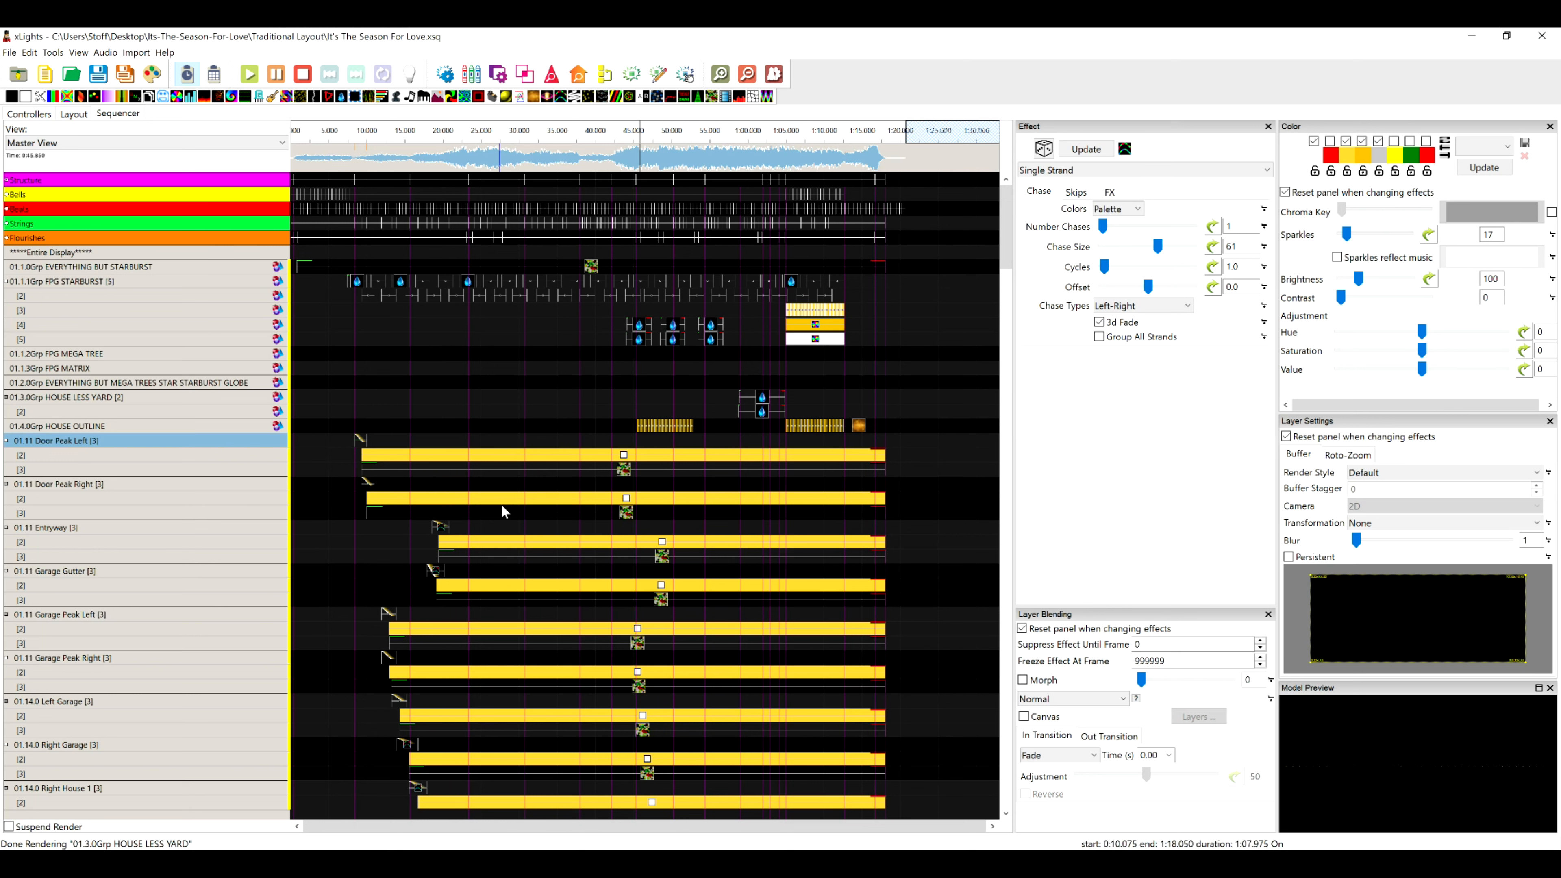
click(624, 456)
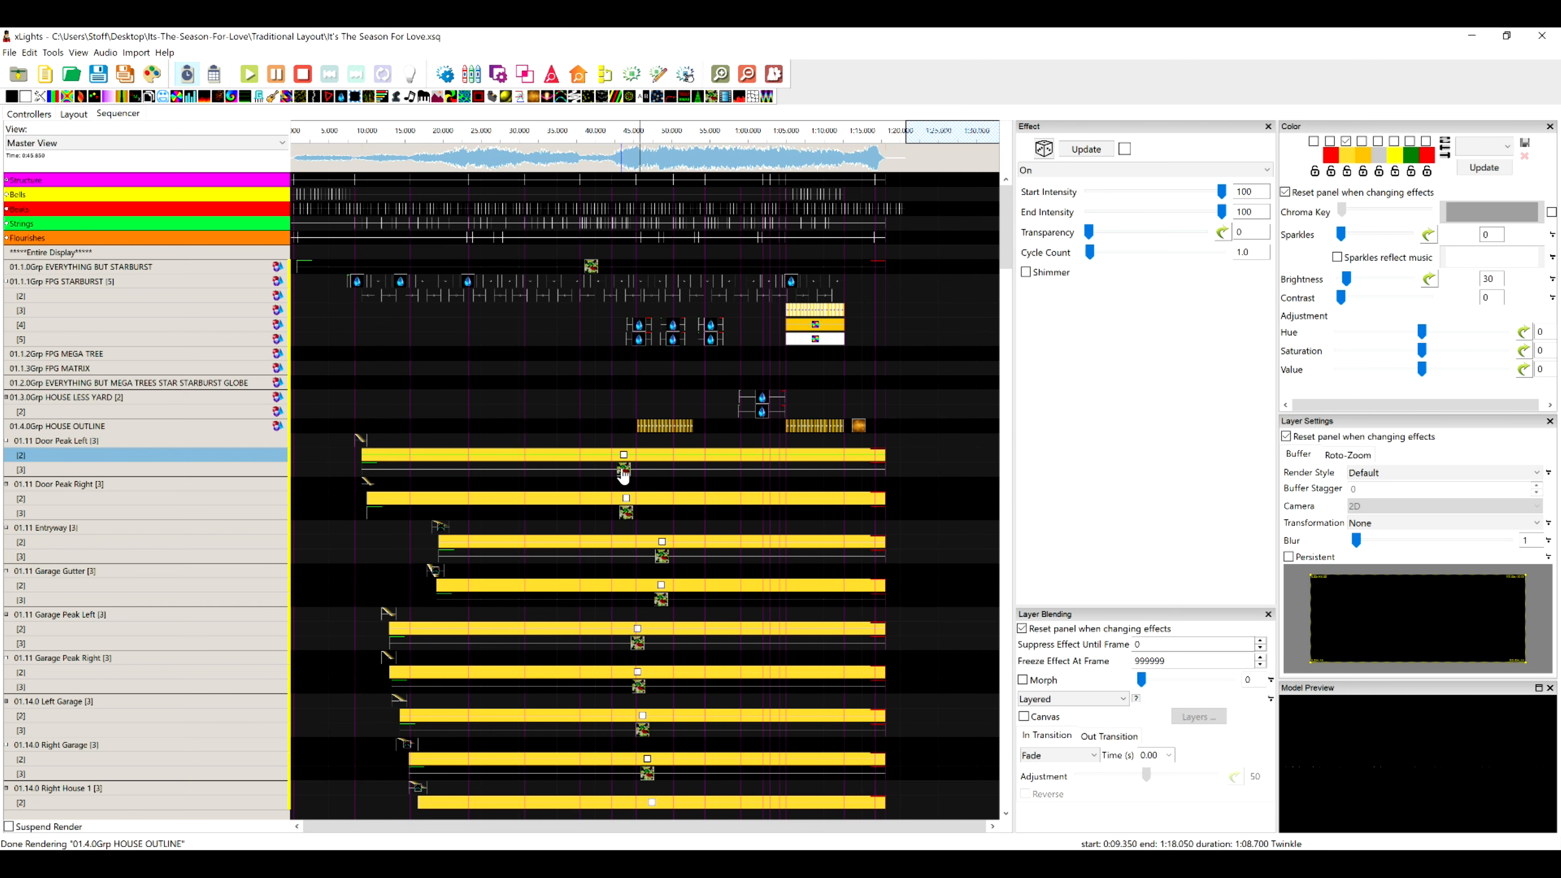
click(623, 471)
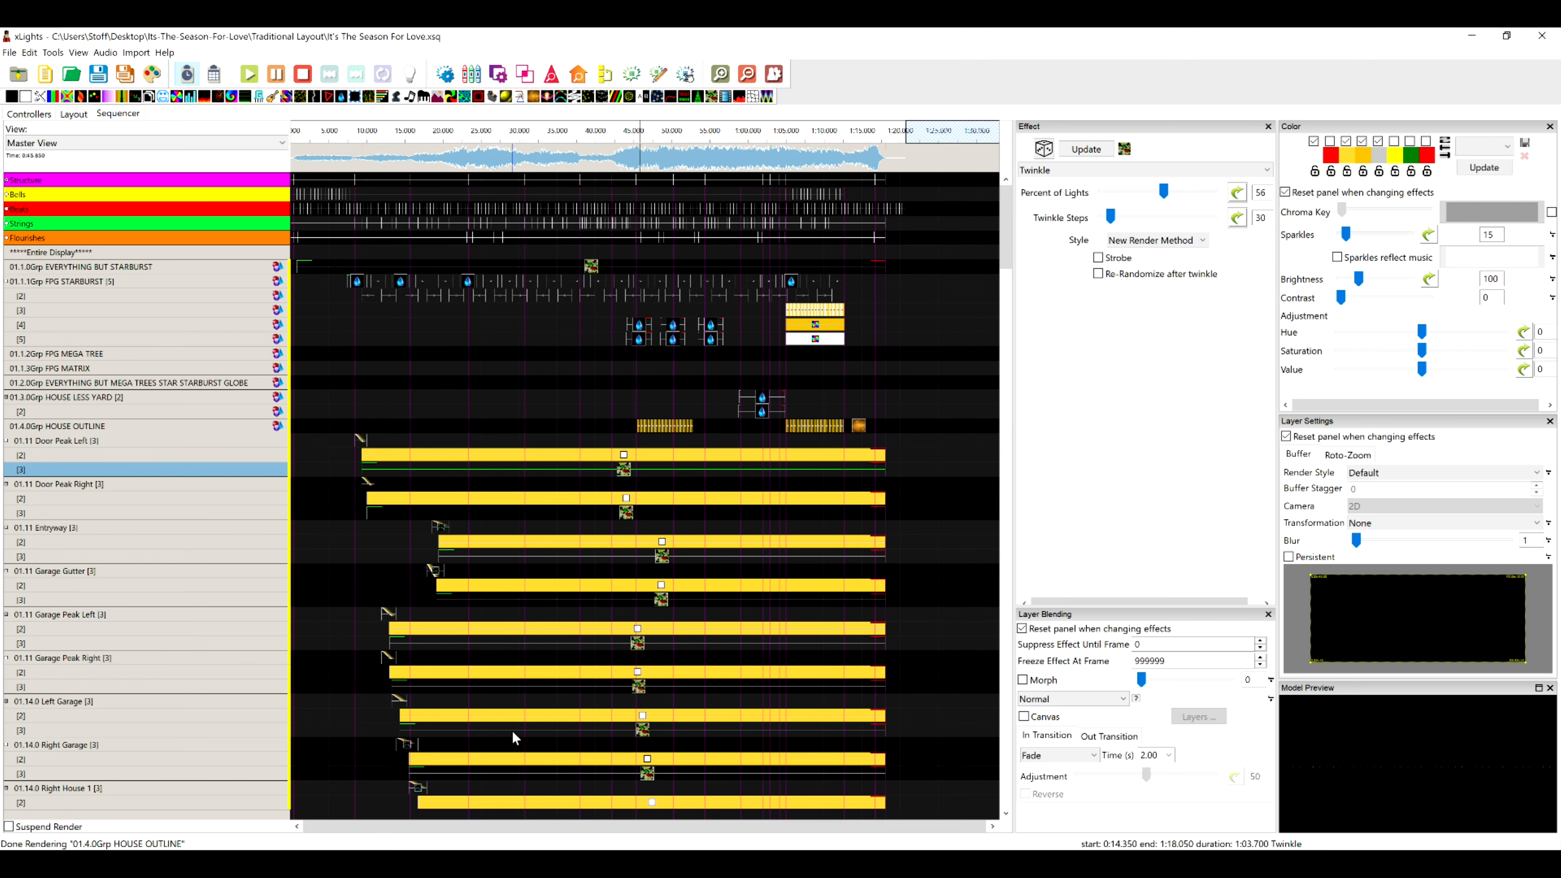
scroll(512, 729, down, 4)
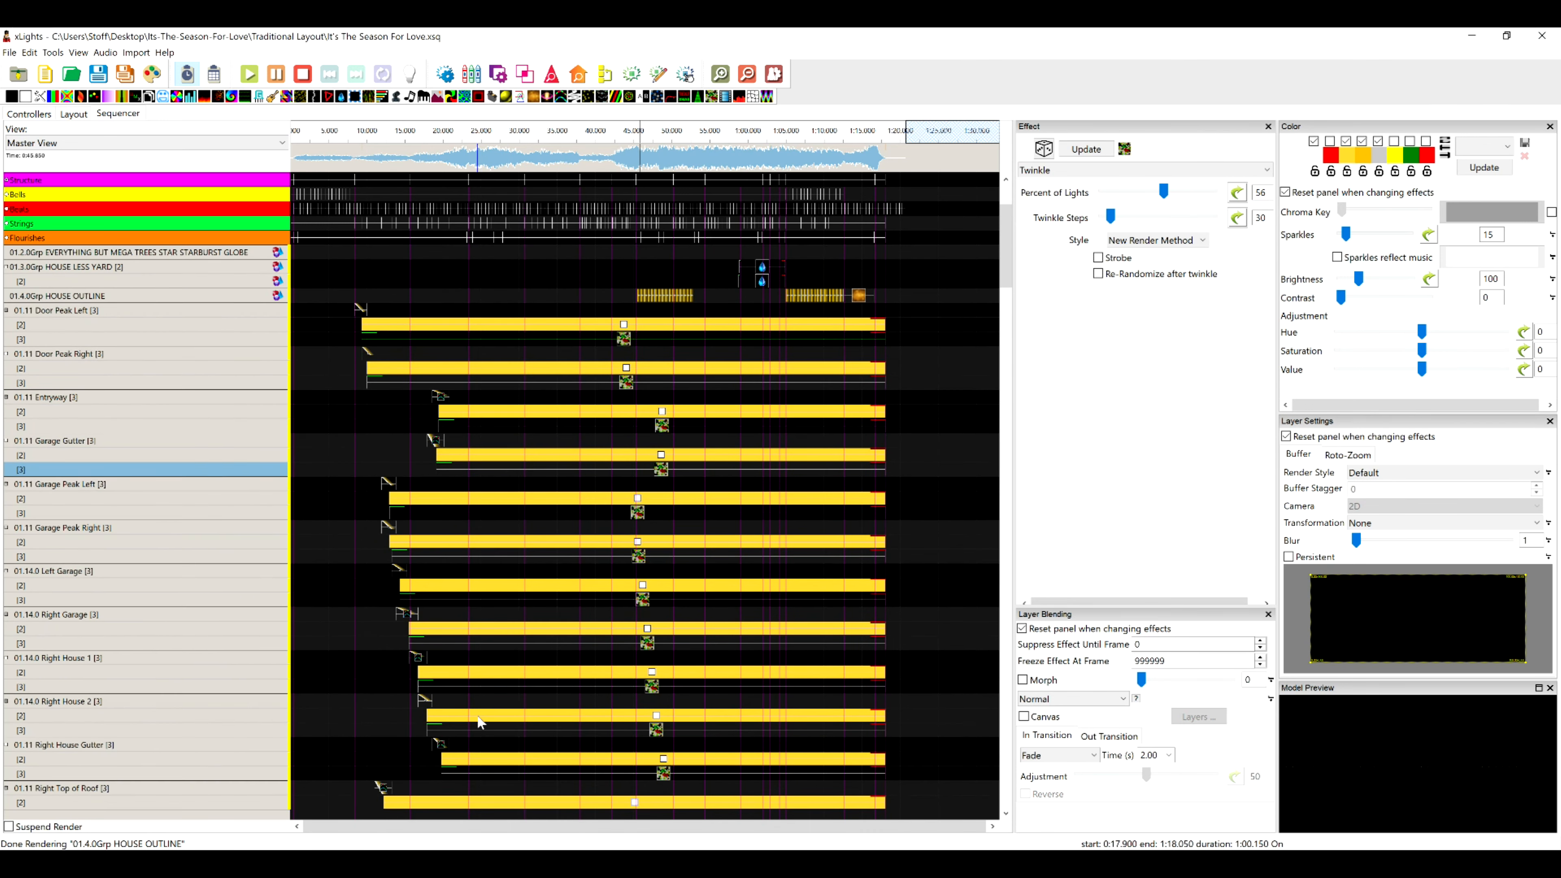
scroll(478, 720, up, 3)
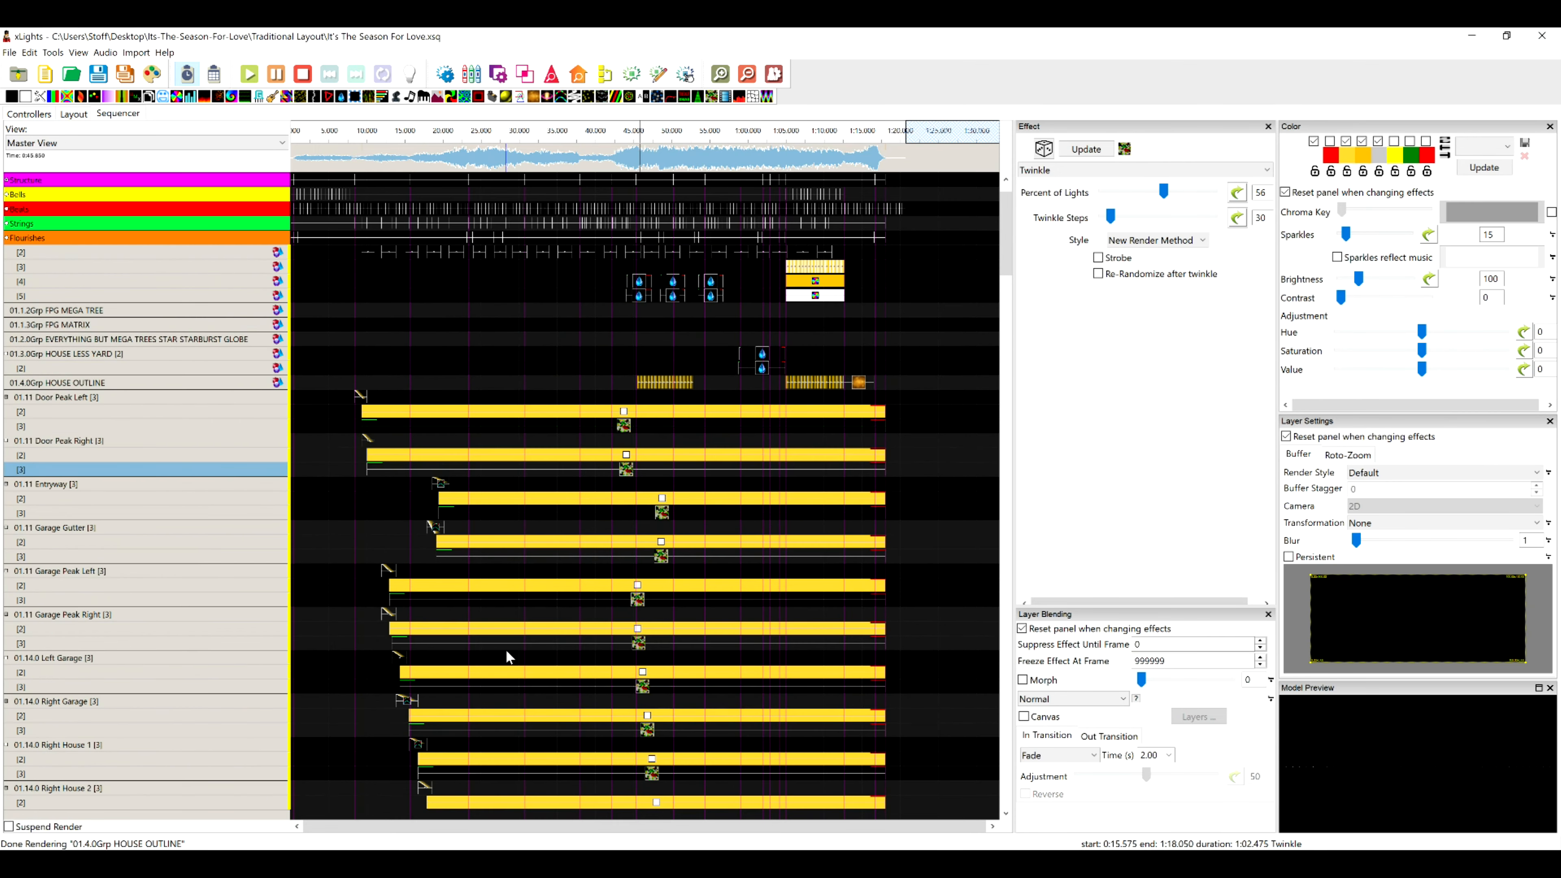
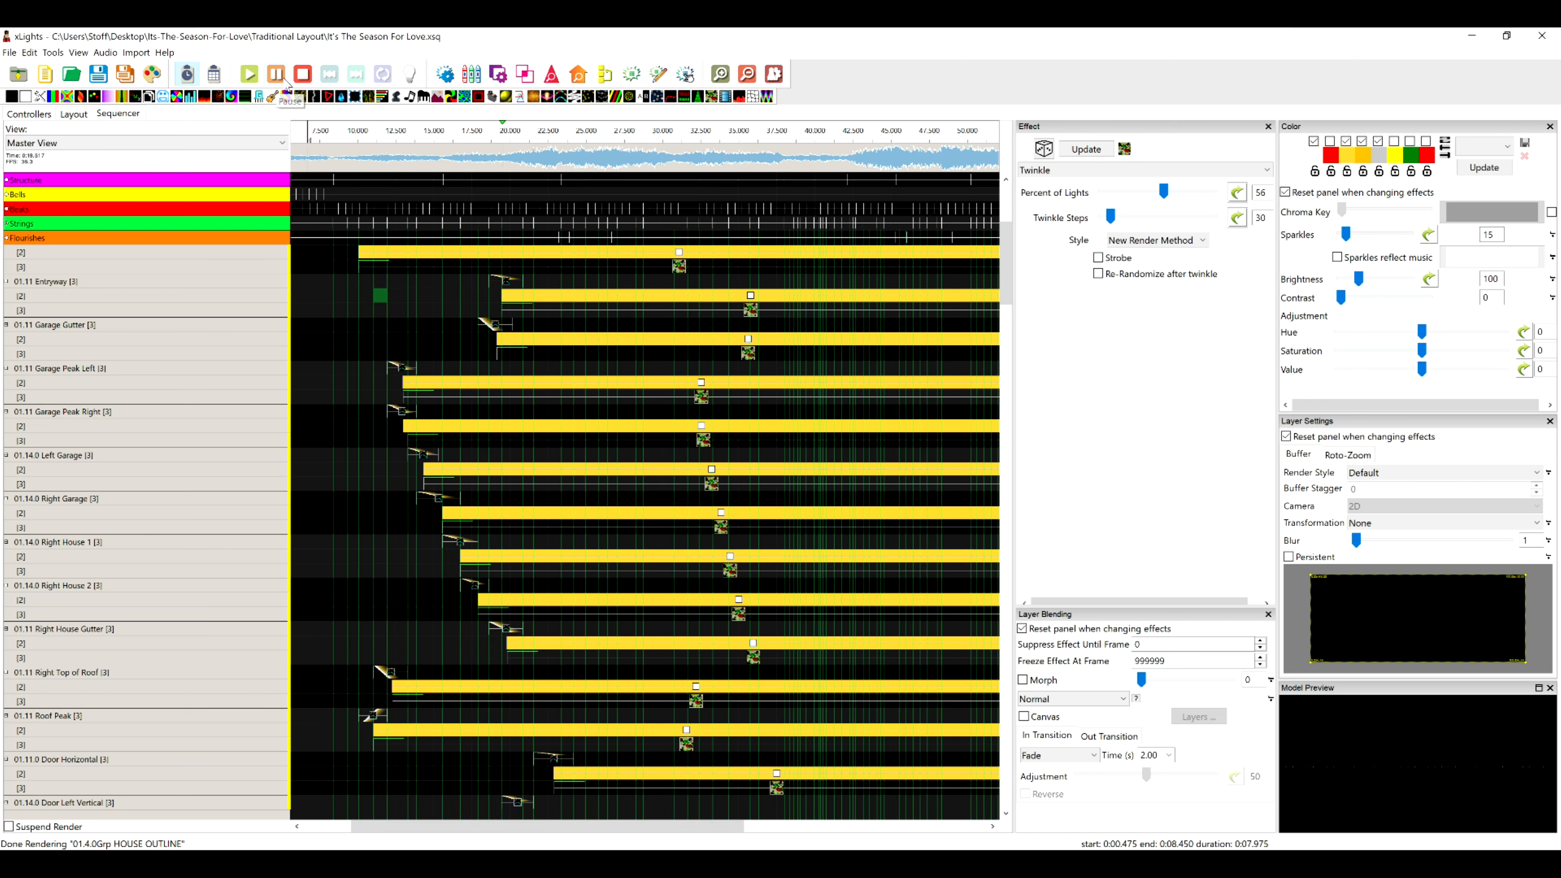
- Stop the effect playback, play the house preview from about the 37-second mark, and dismiss the preview
click(301, 74)
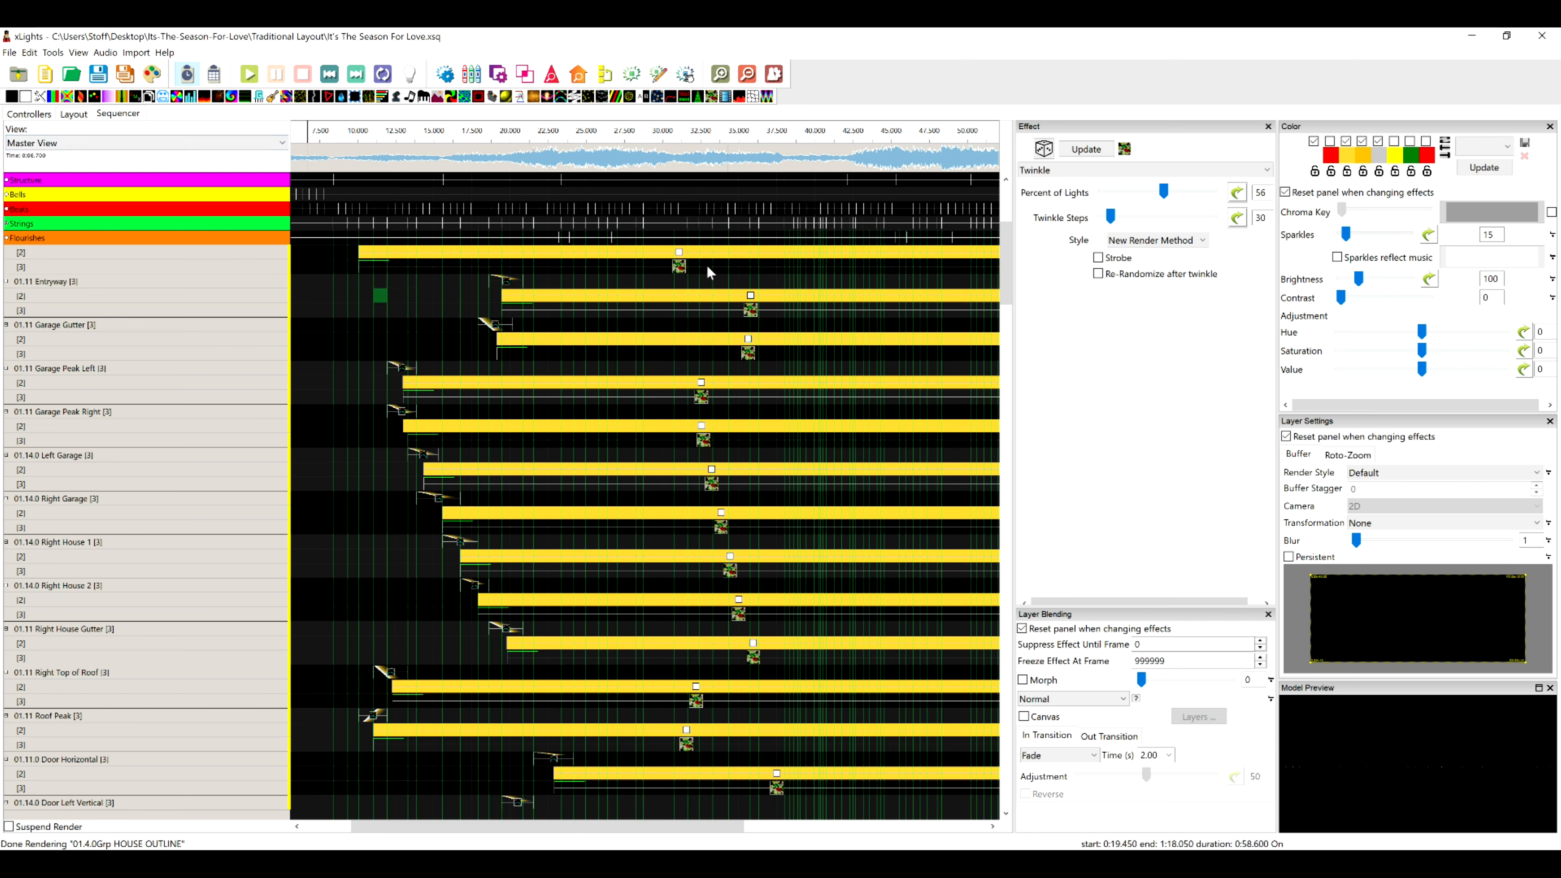
click(766, 161)
click(576, 74)
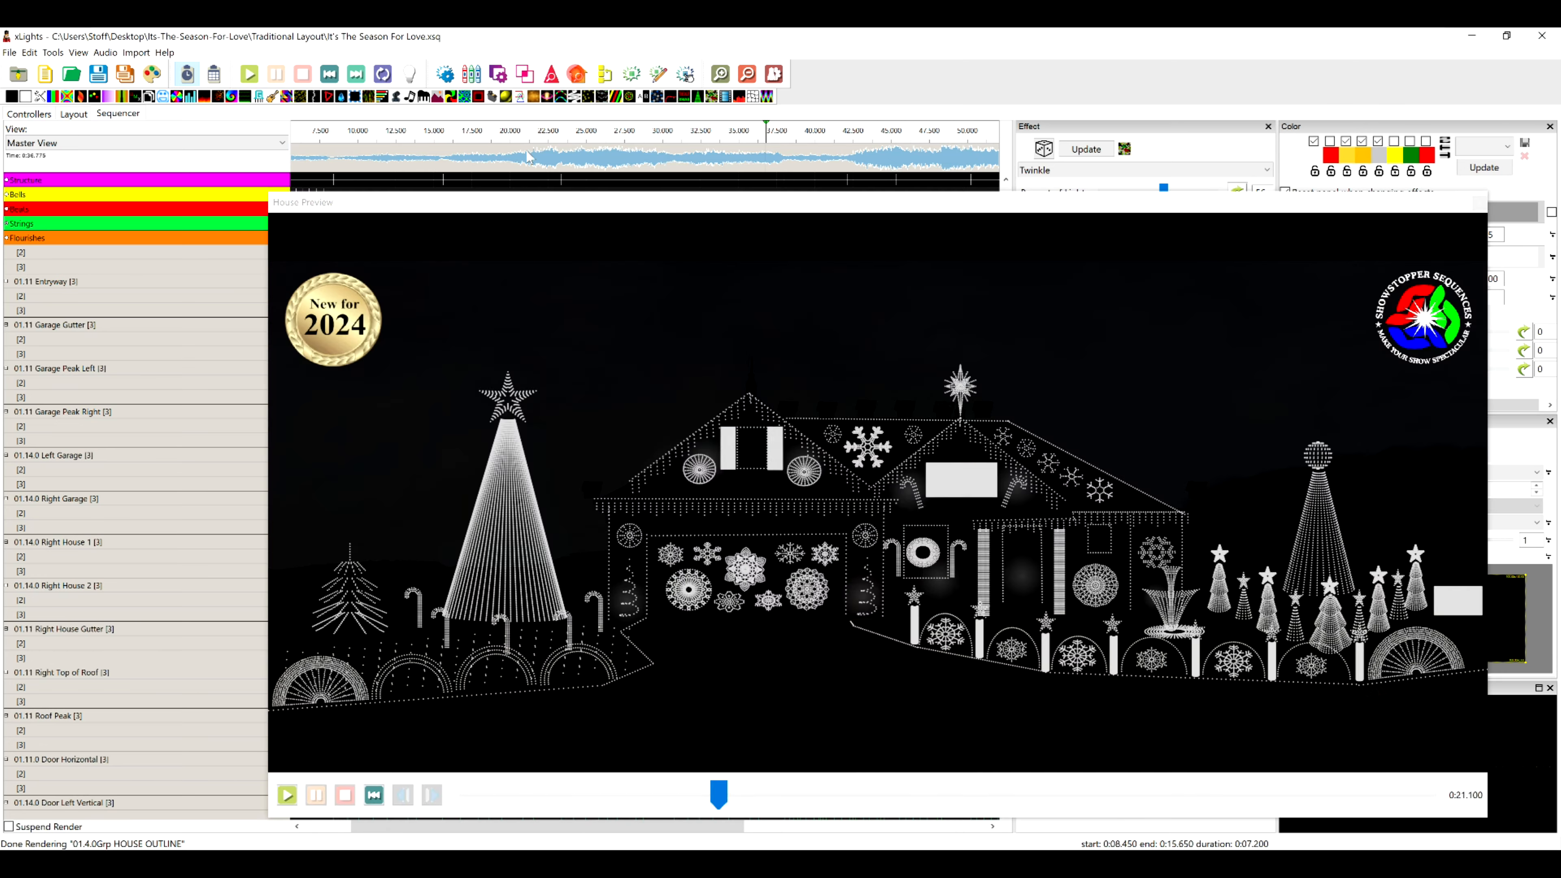
click(720, 795)
drag(731, 797, 907, 794)
click(287, 796)
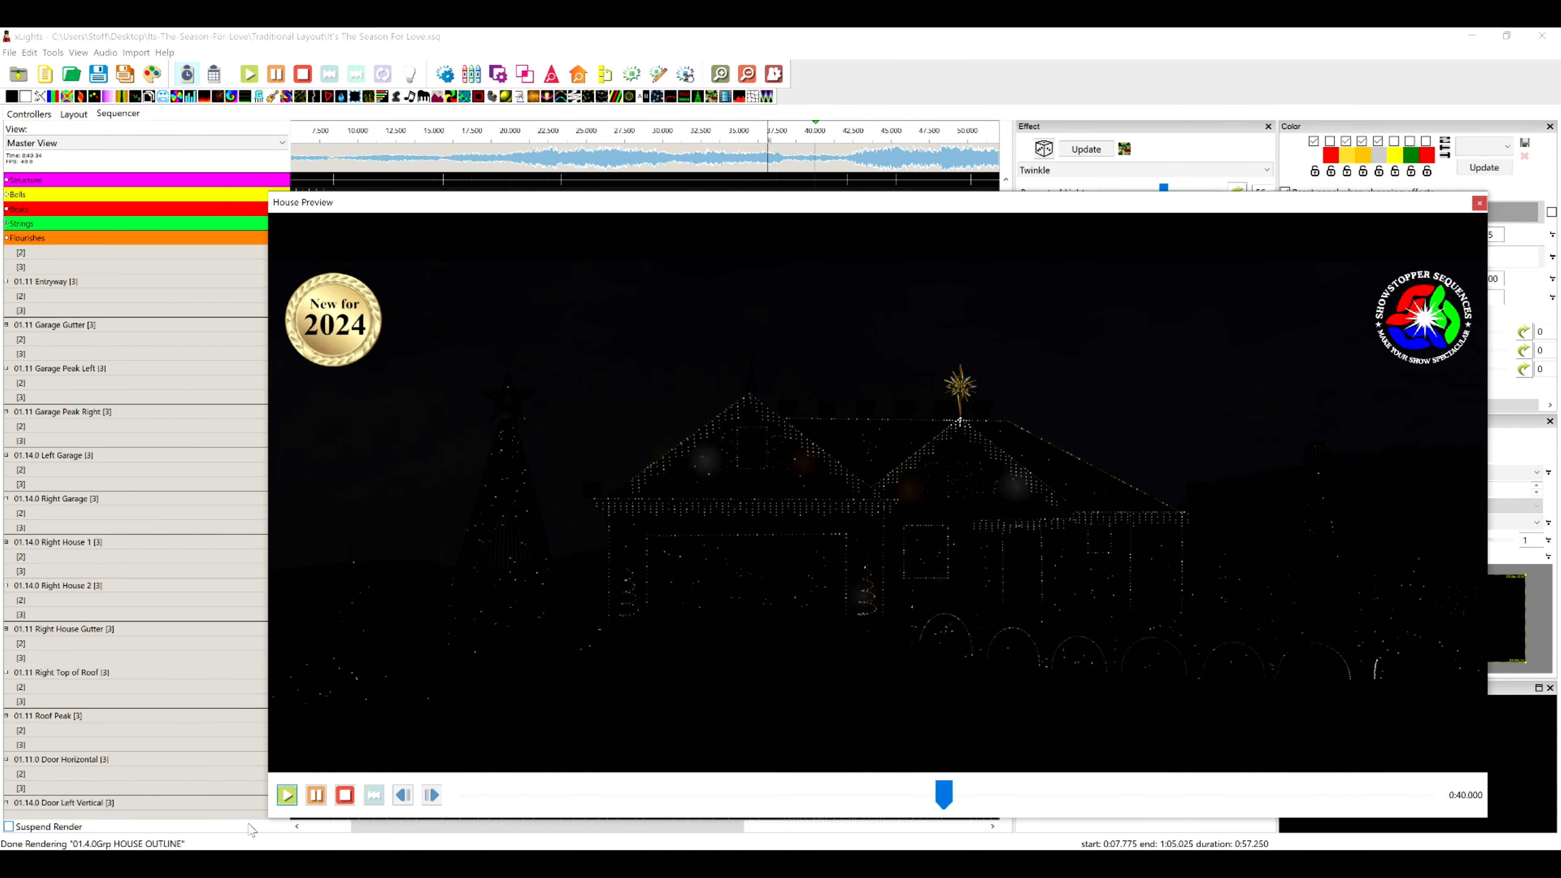
click(353, 793)
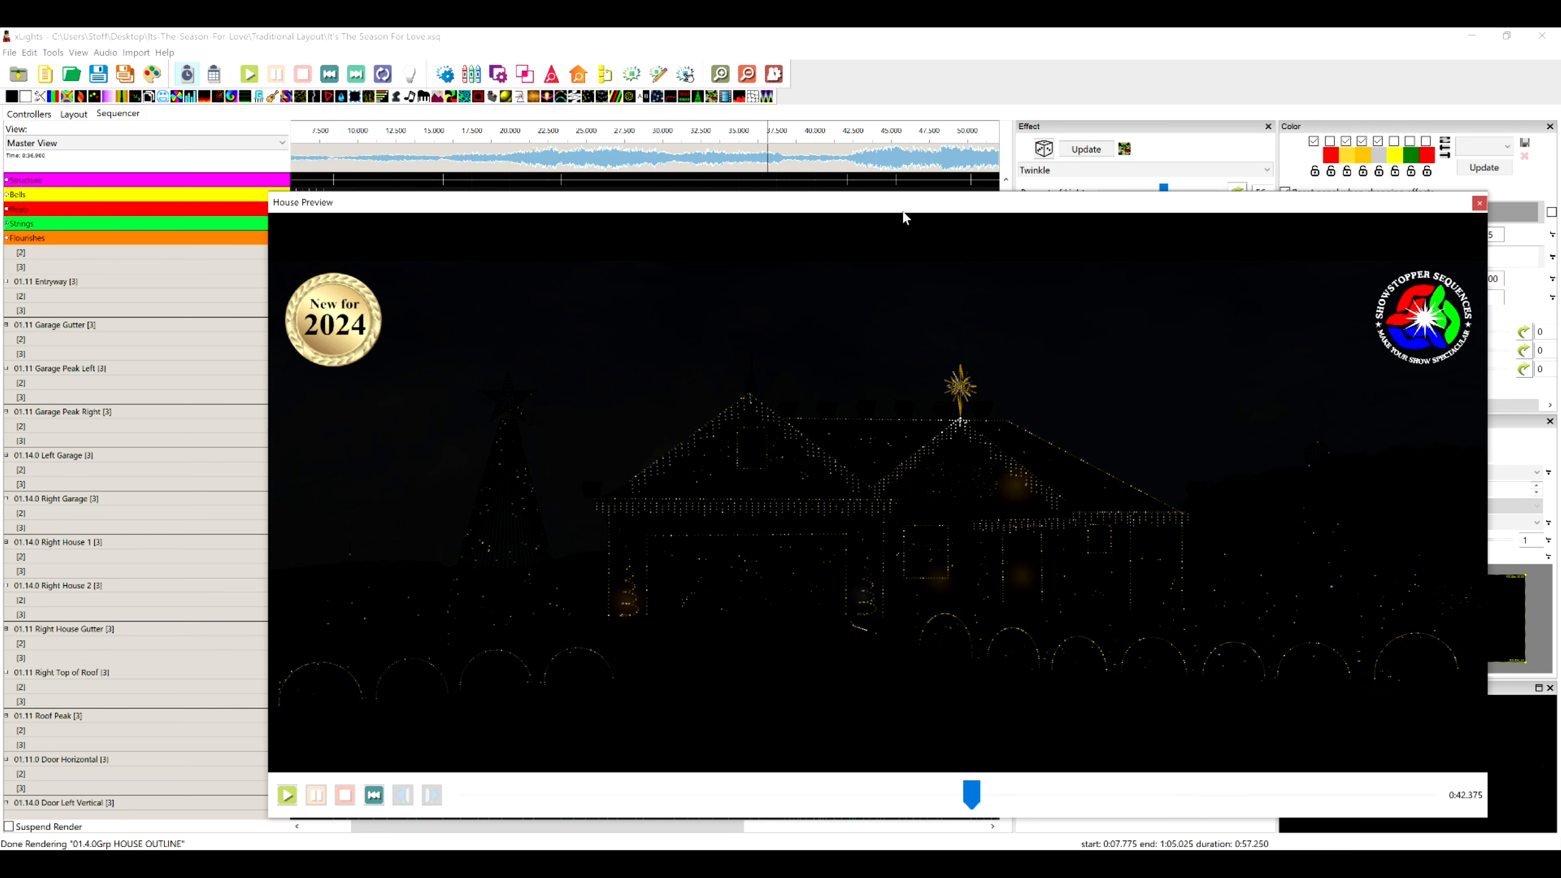
drag(906, 213, 850, 254)
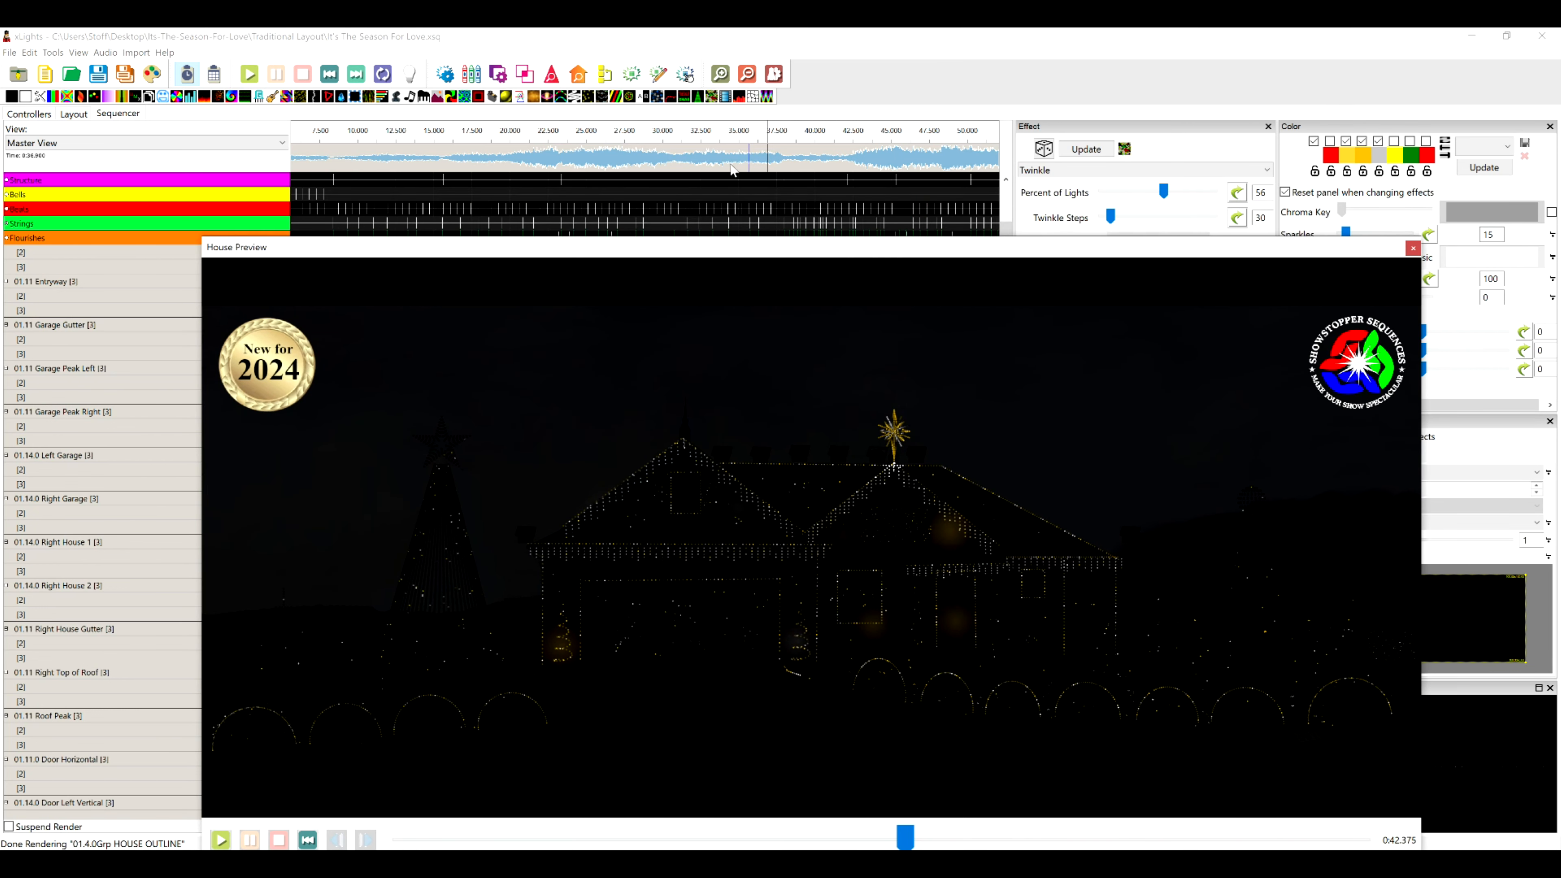
click(559, 111)
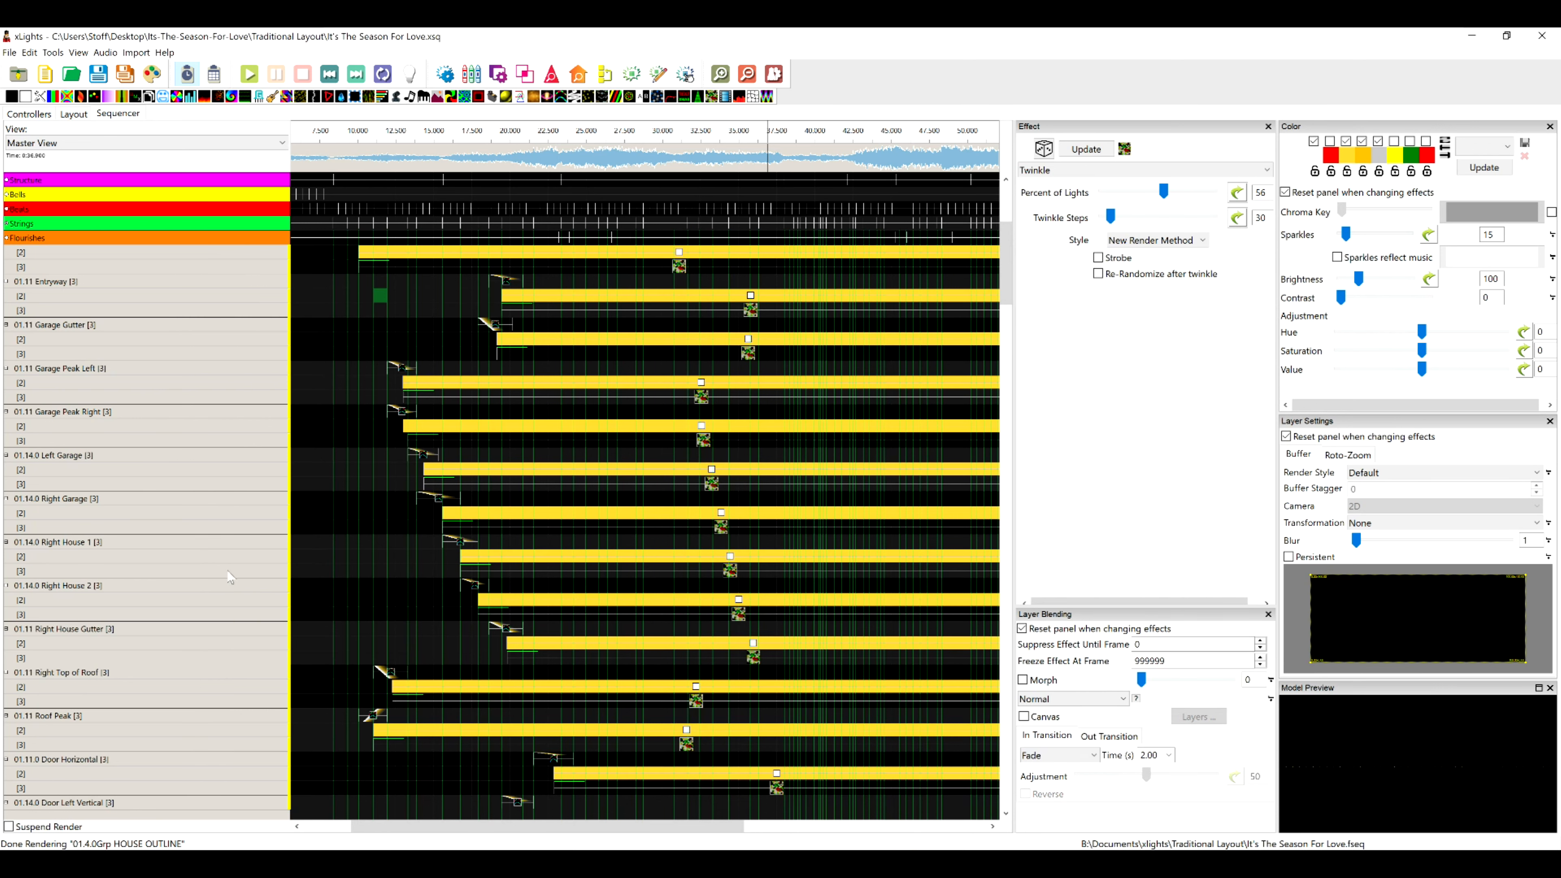
- Expand the 01.5.0Grp ALL ARCHES group to its individual arch models and show where their effects start on the timeline
scroll(229, 577, down, 6)
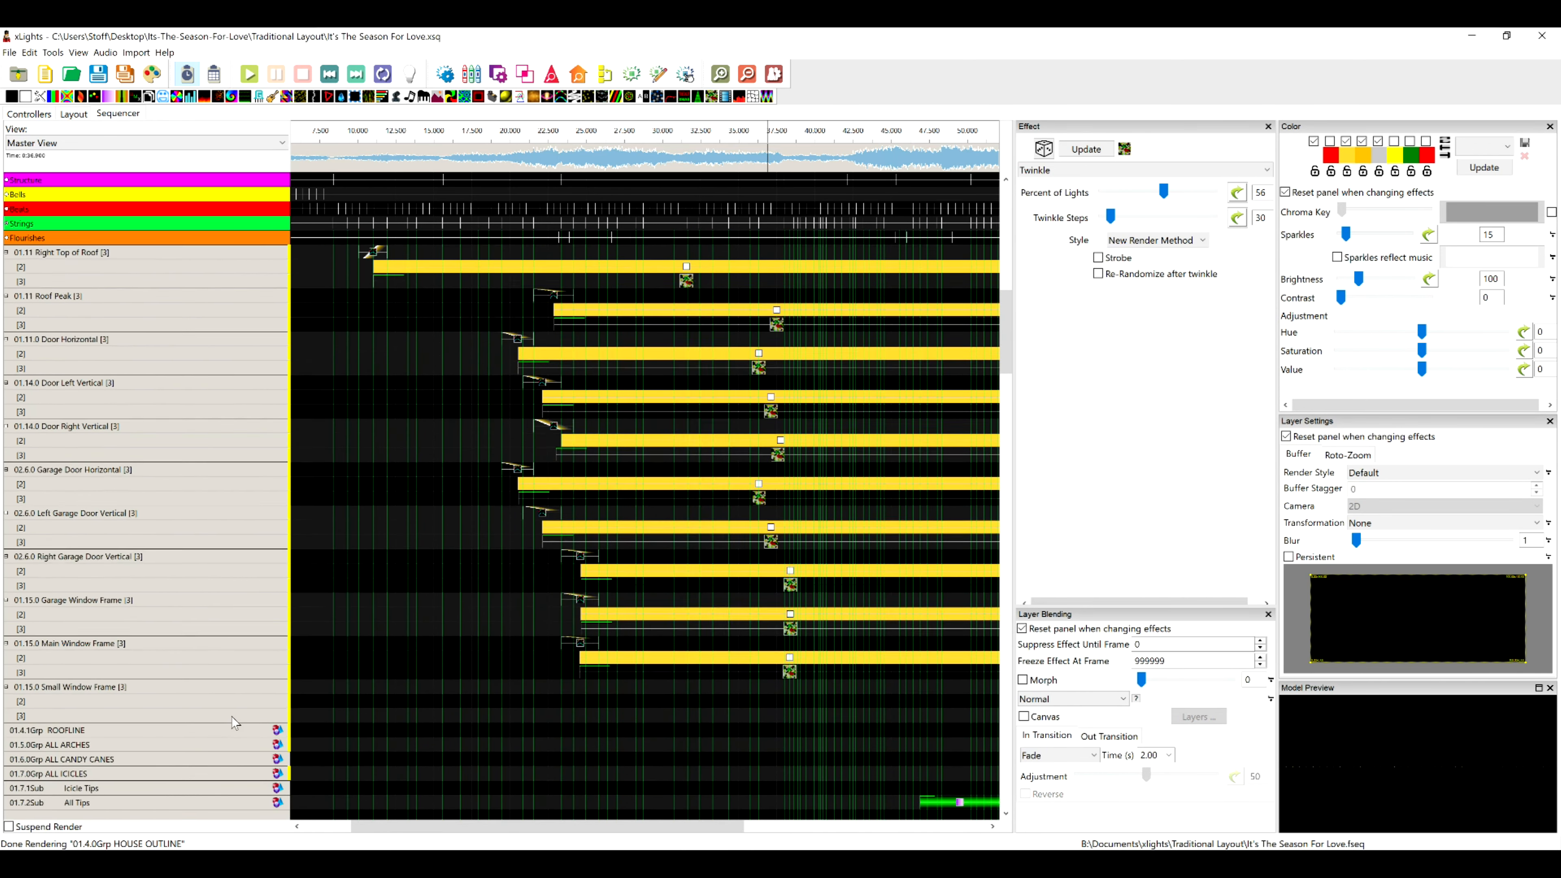
scroll(231, 716, down, 2)
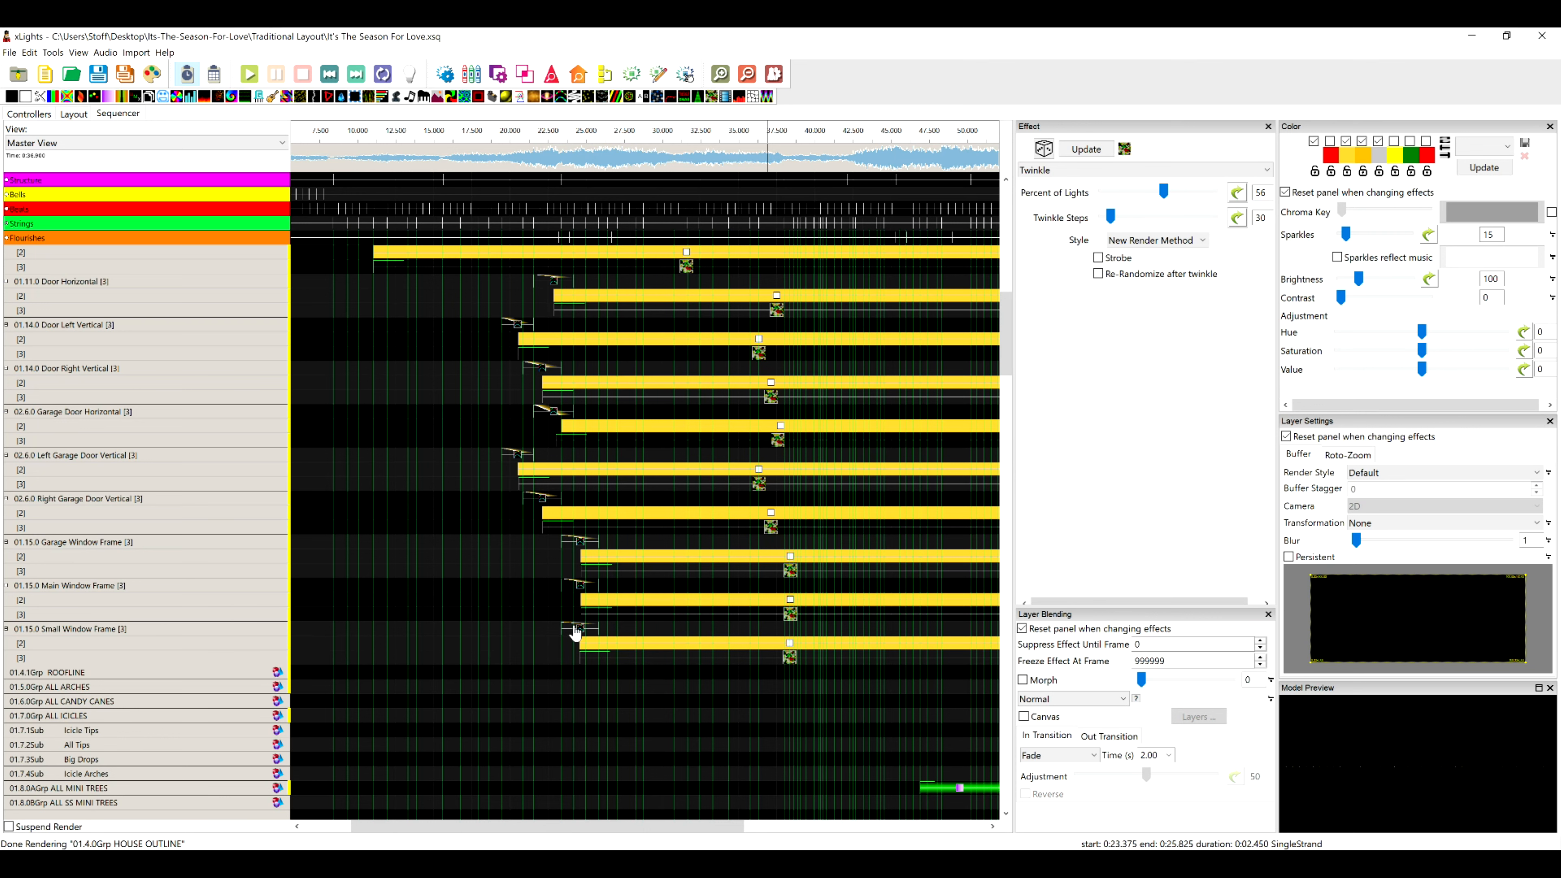
scroll(581, 676, down, 2)
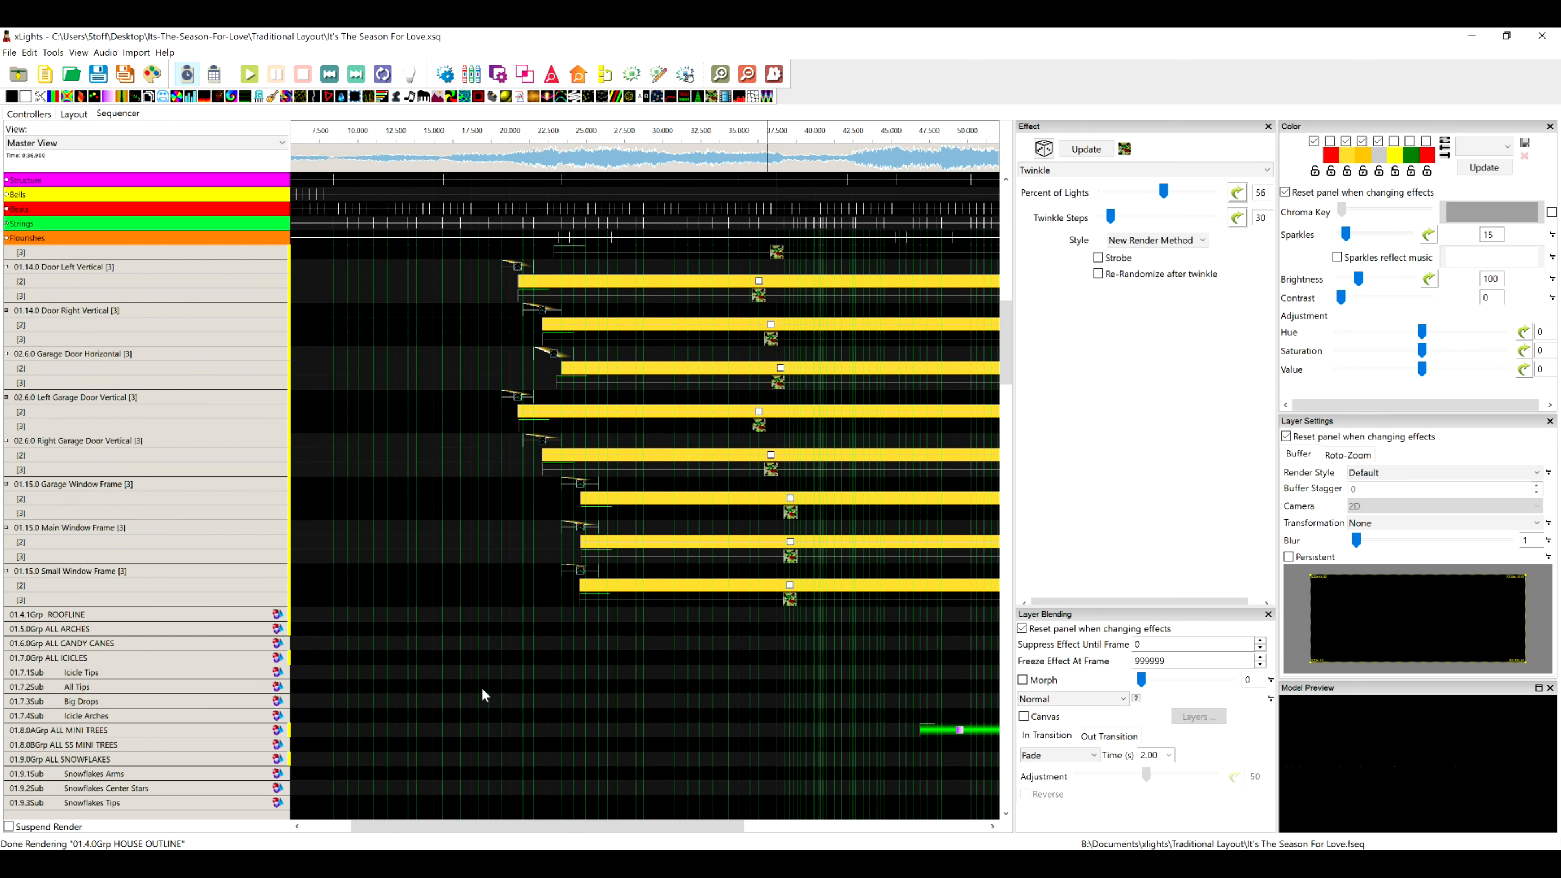
click(267, 631)
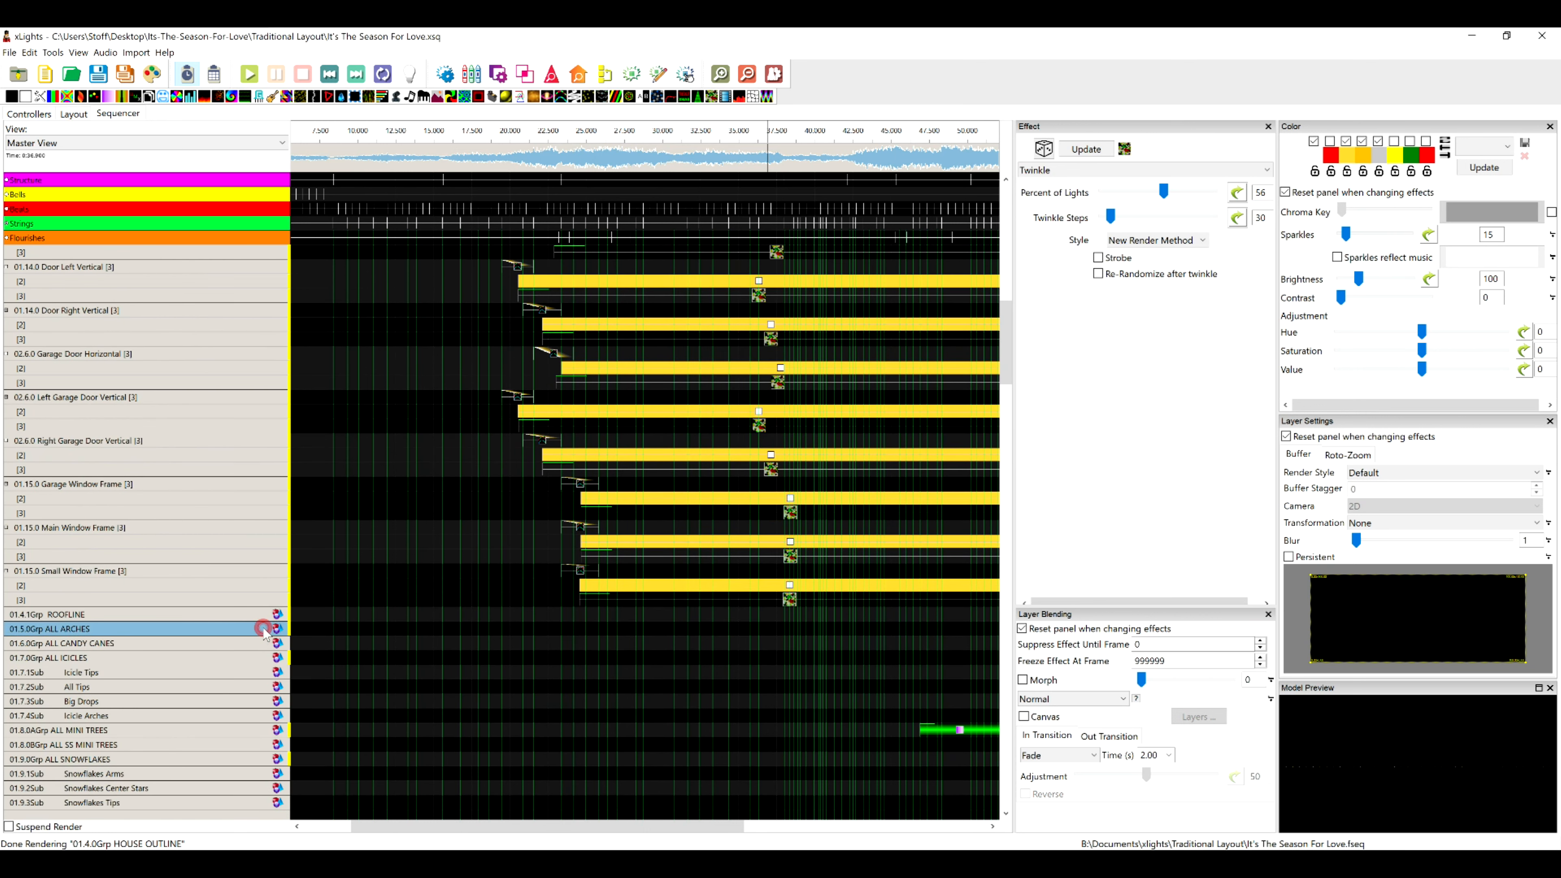
double_click(266, 630)
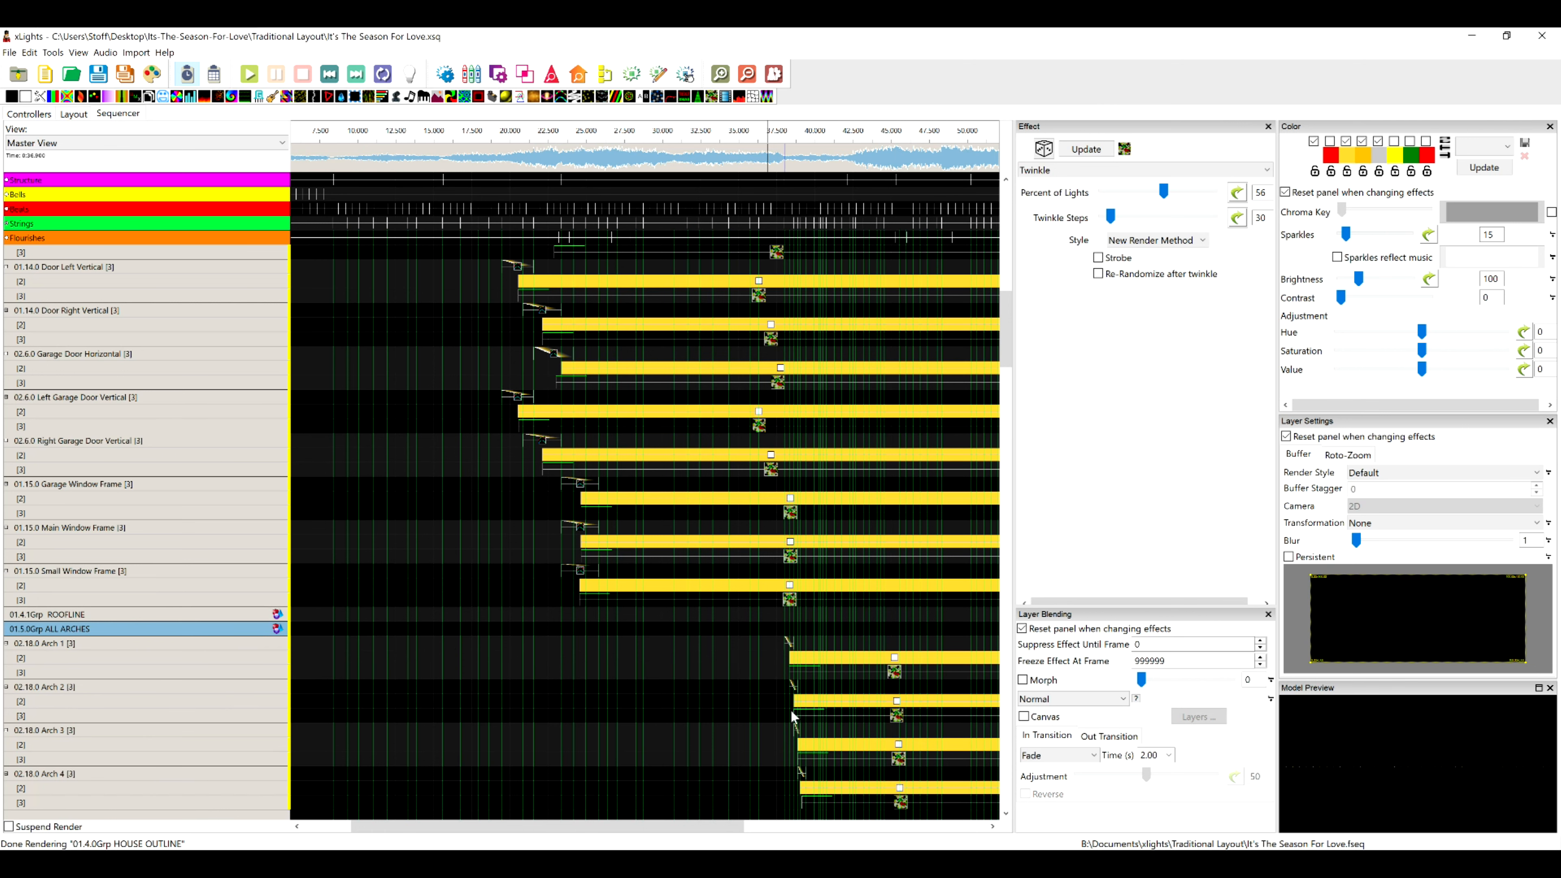
drag(716, 827, 815, 831)
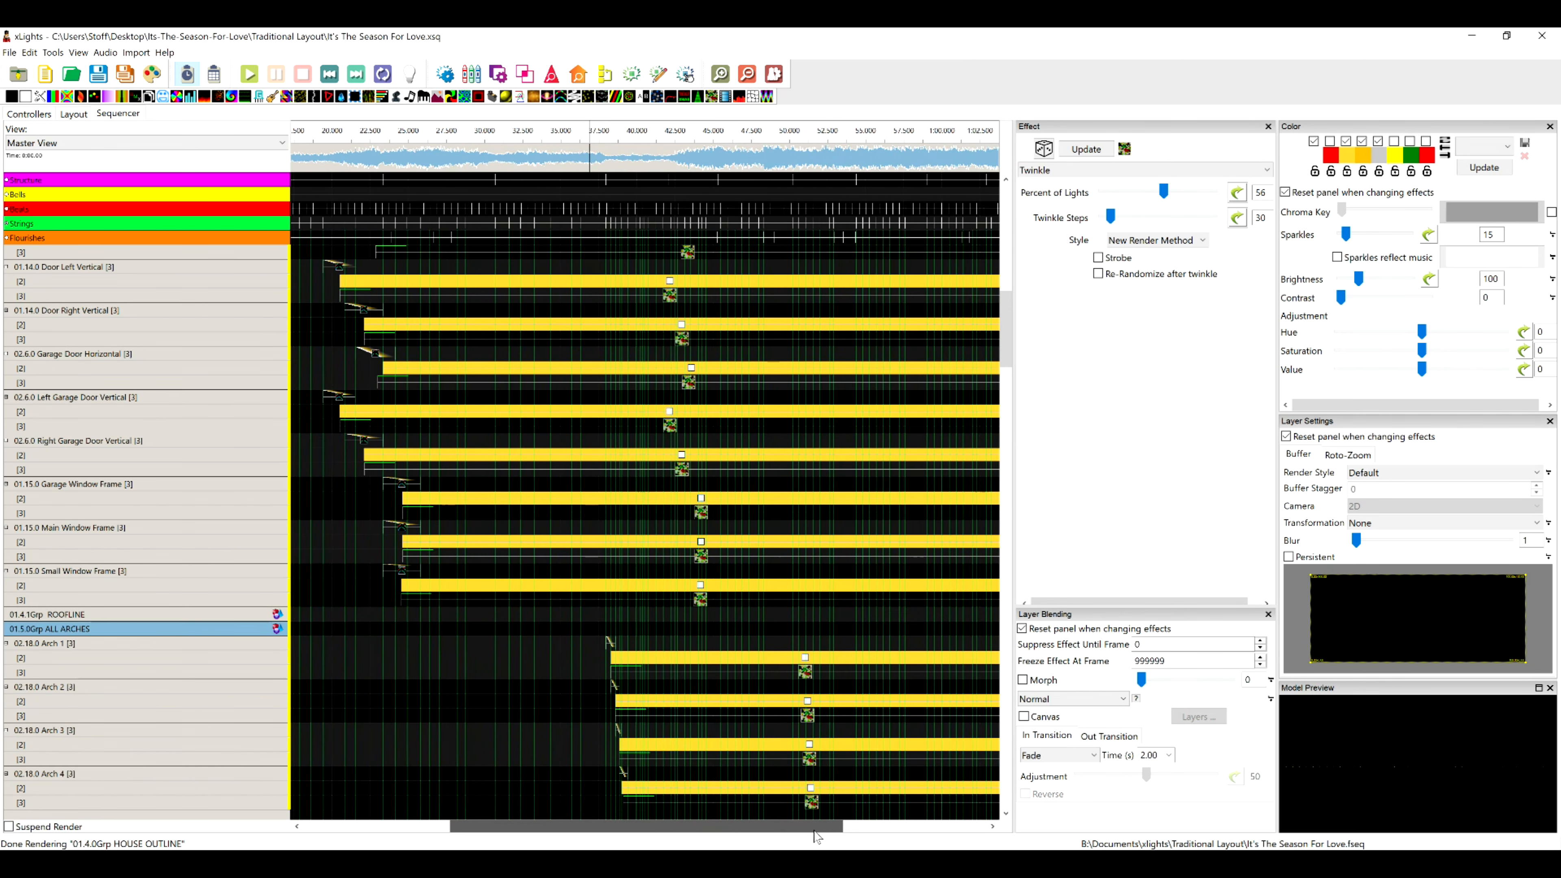
- Inspect the Single Strand effects on Arch 1 and Arch 2 and look over the remaining arch models
click(612, 646)
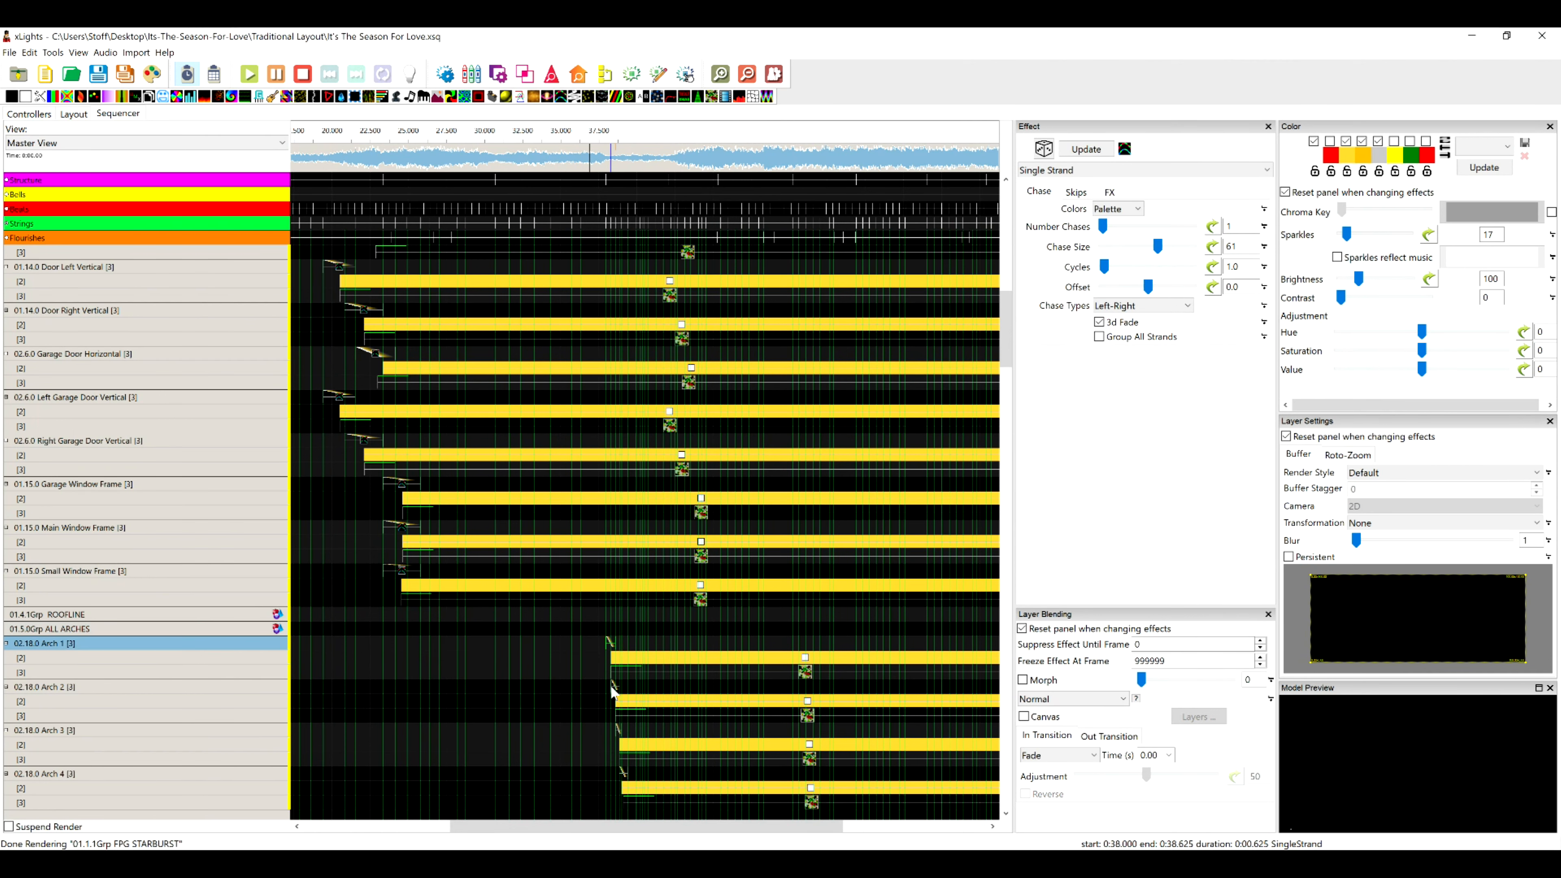
click(627, 689)
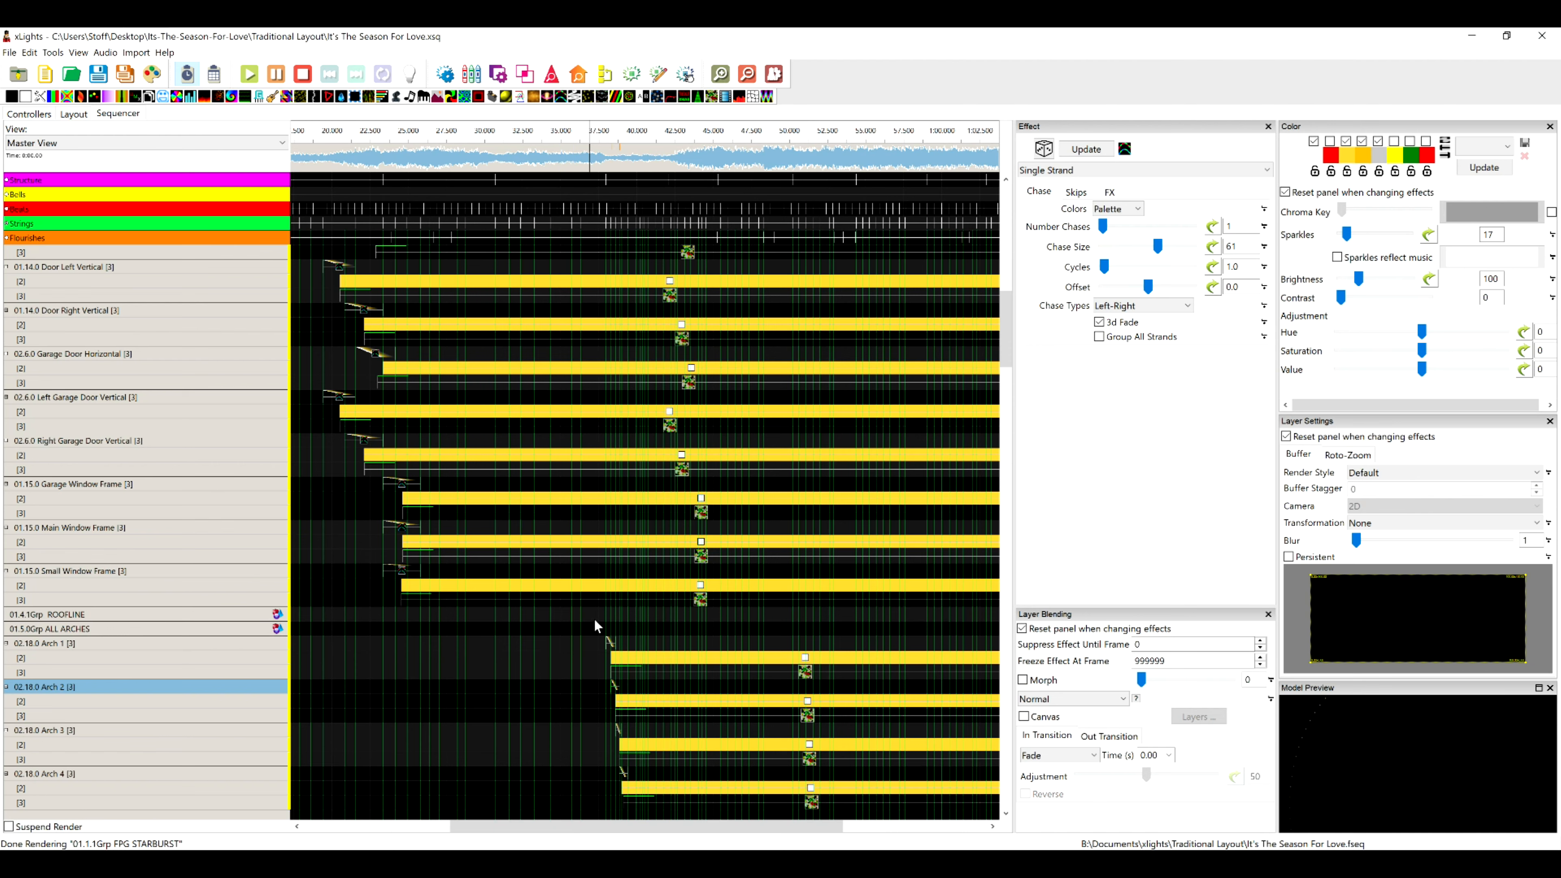
scroll(329, 652, down, 4)
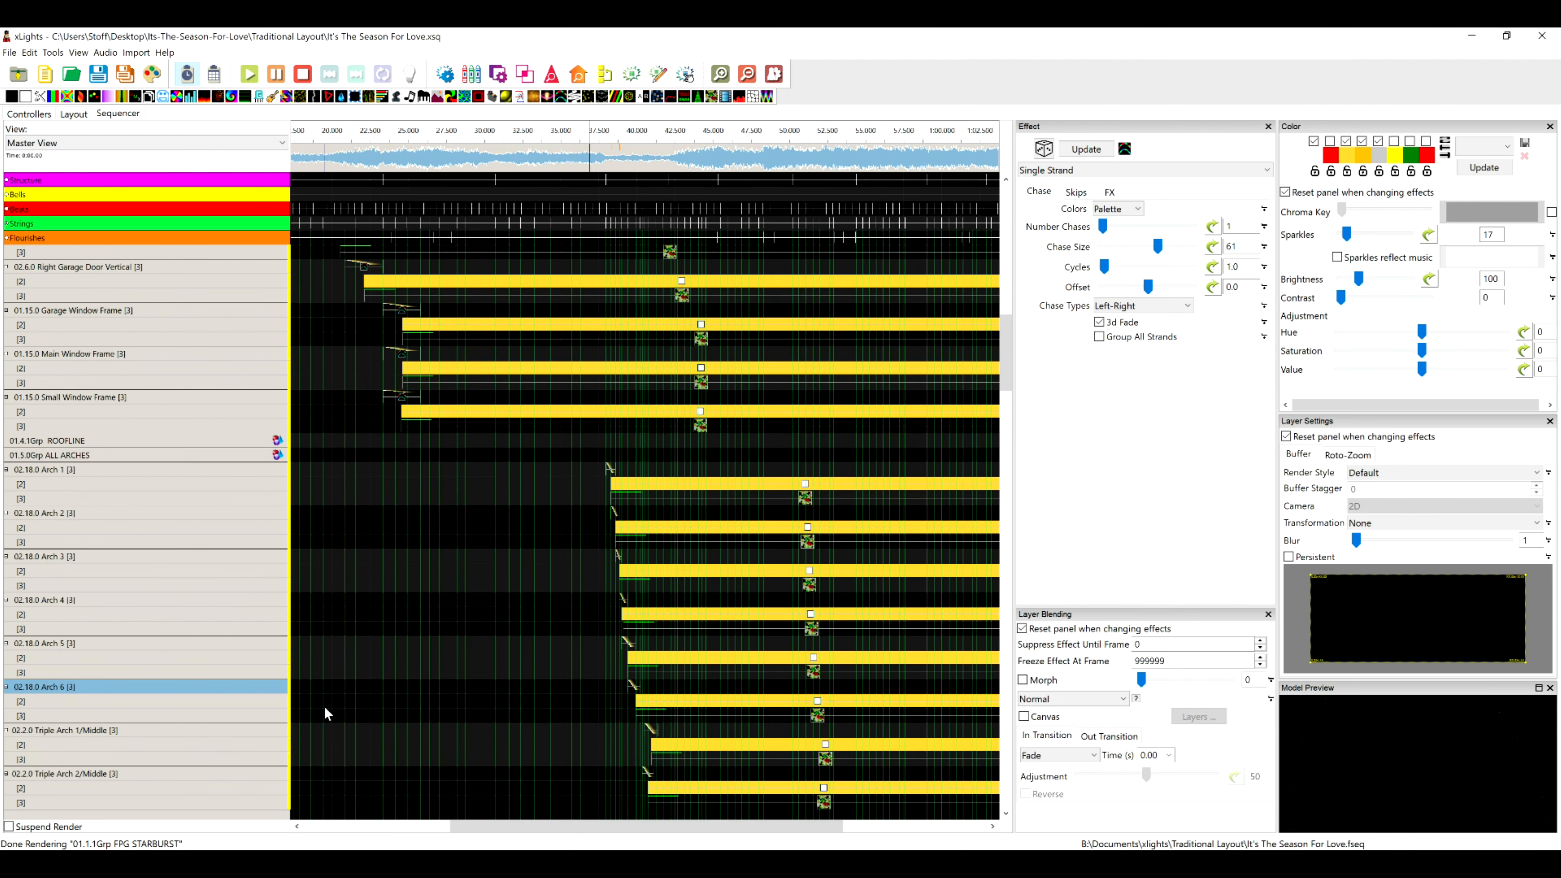
scroll(324, 705, down, 5)
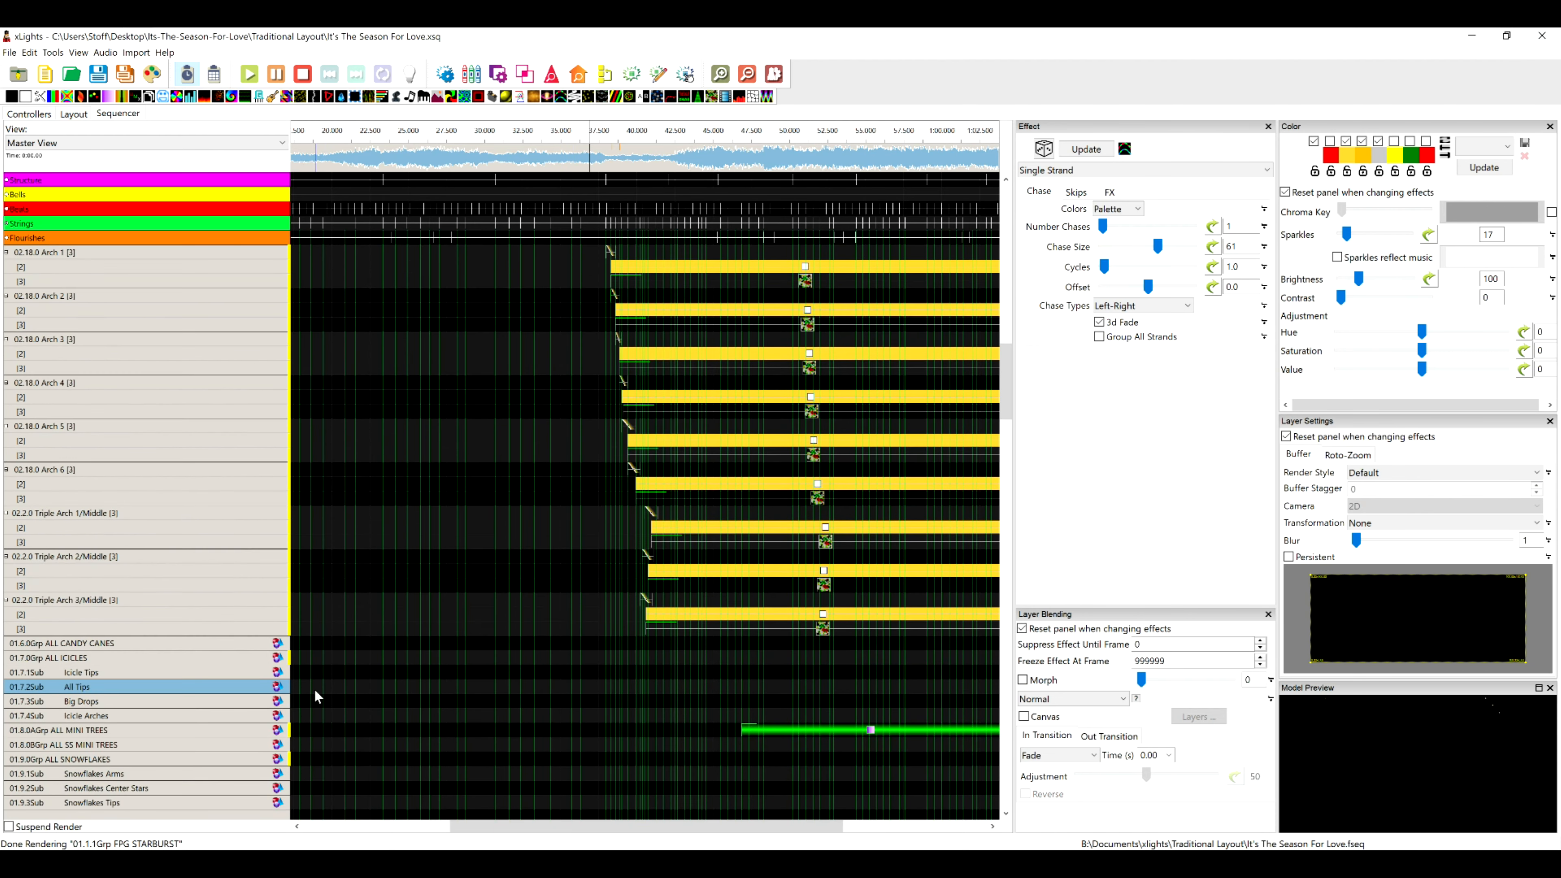
- Expand the 01.7.0Grp ALL ICICLES group to its models and inspect the Single Strand effect on Door Peak Icicles Right
click(252, 657)
double_click(253, 656)
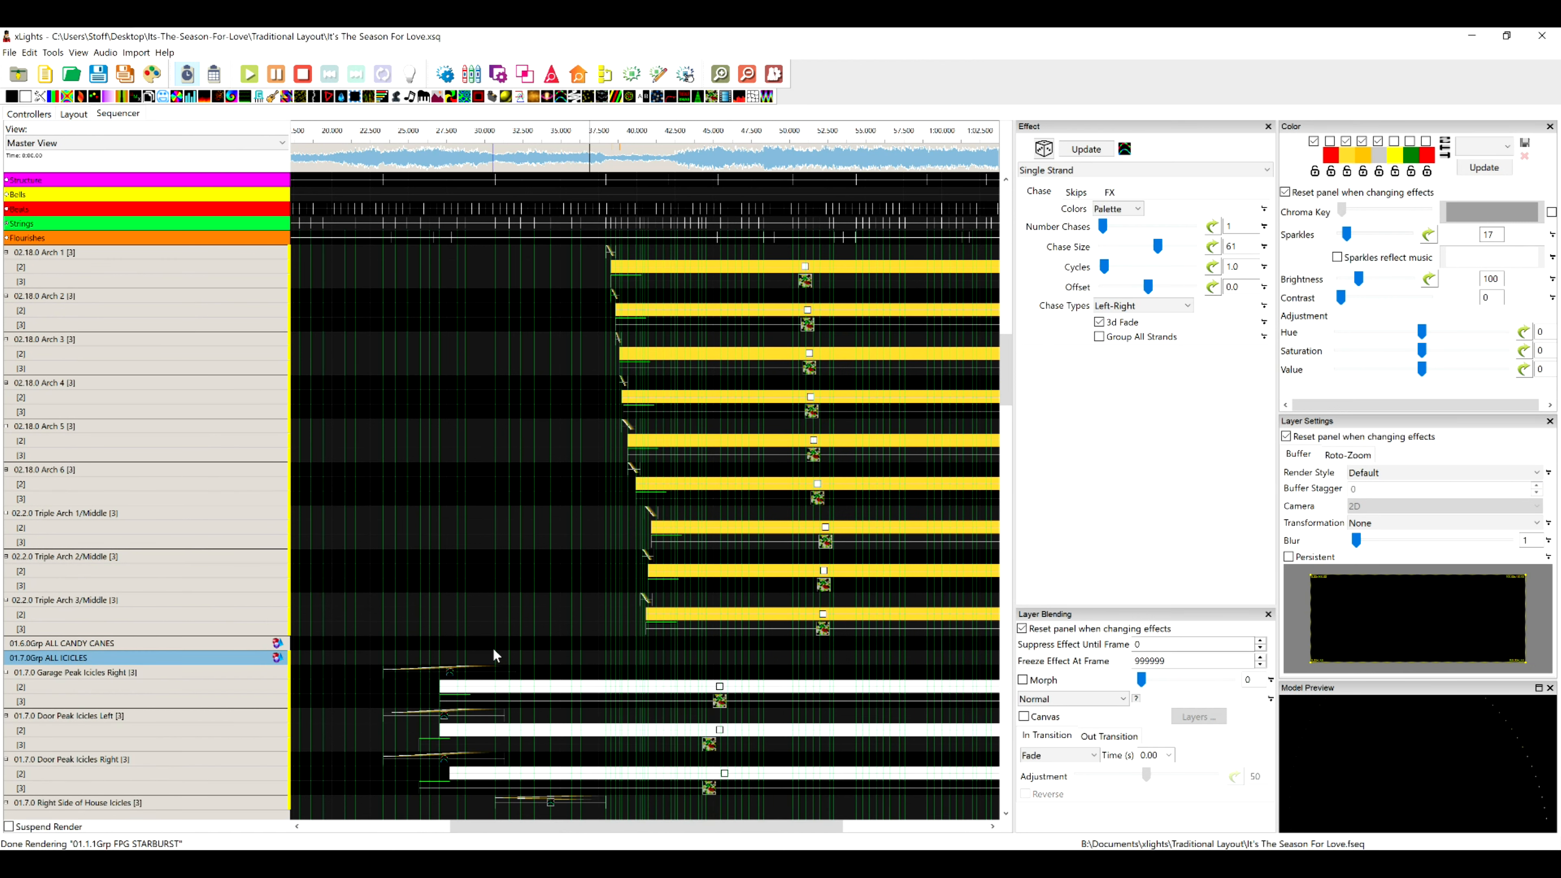
scroll(522, 628, down, 5)
scroll(489, 644, down, 4)
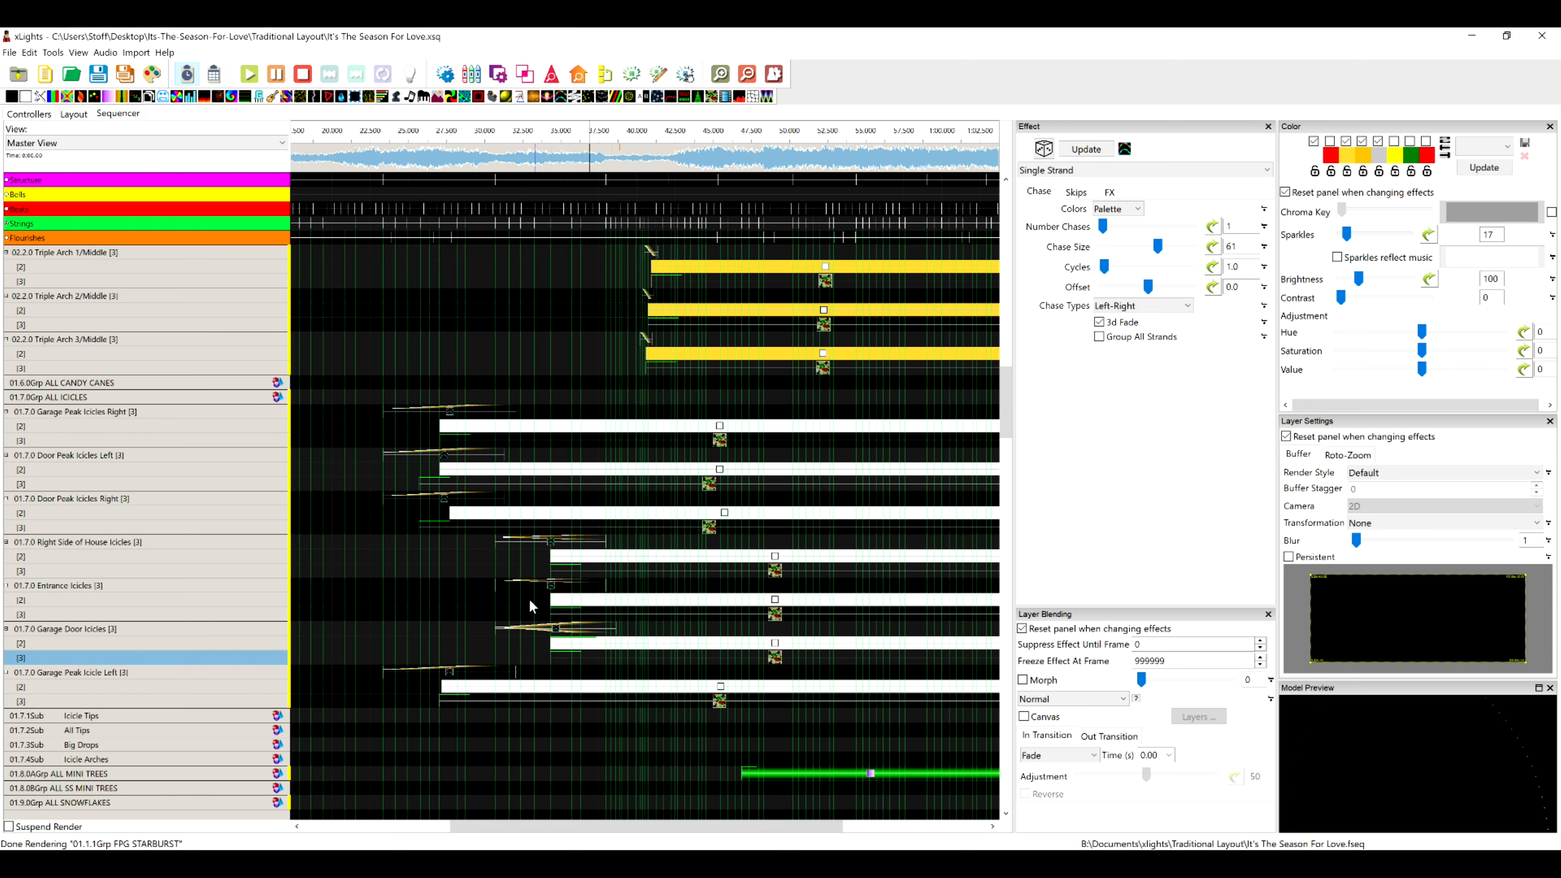
click(445, 504)
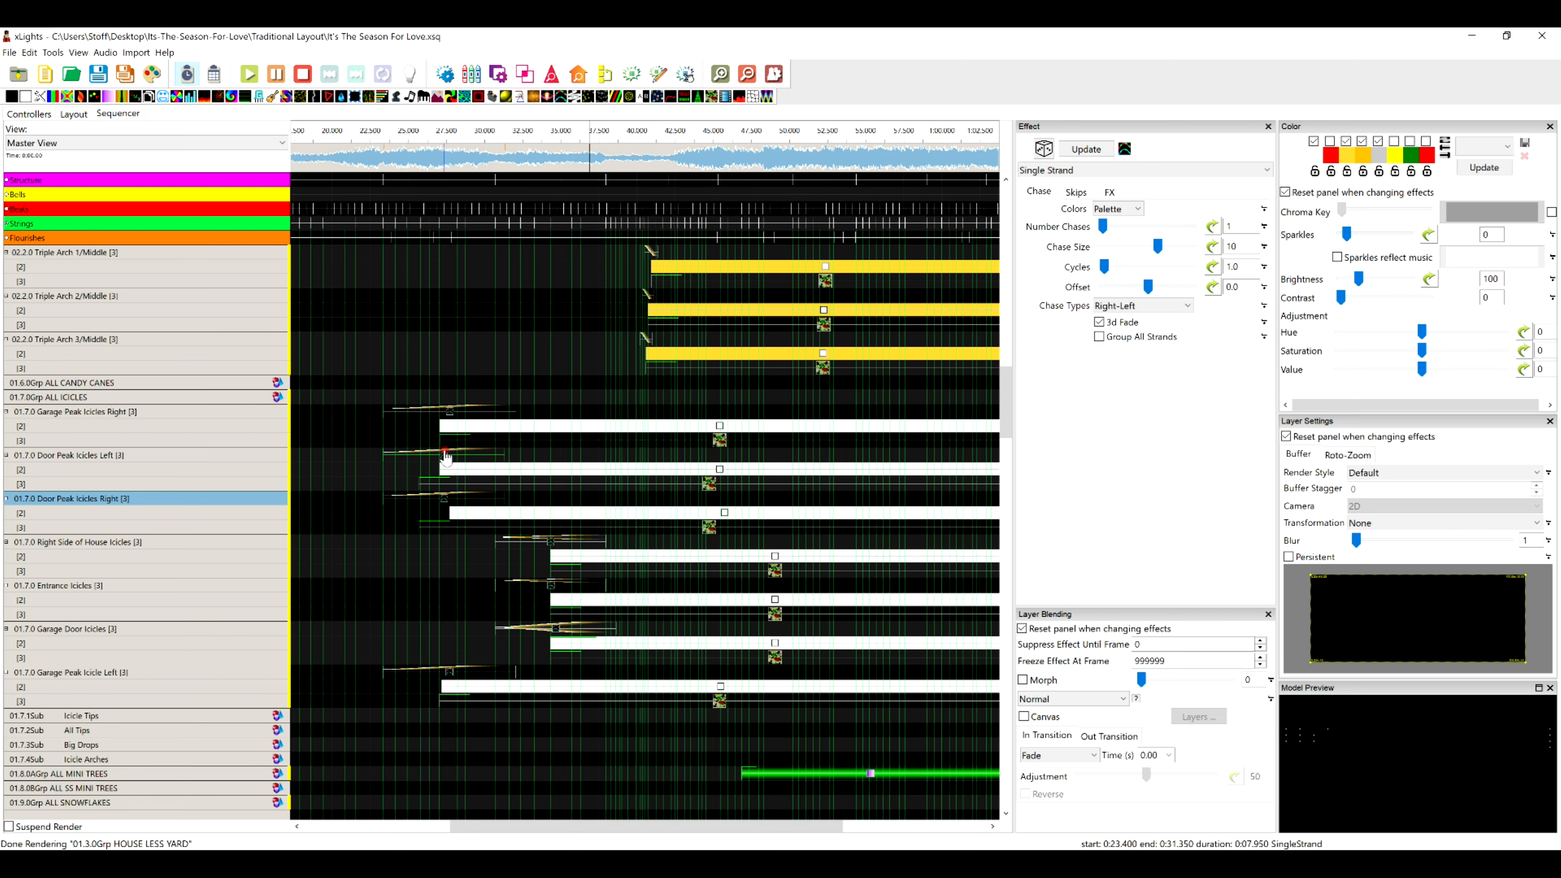
- Inspect the Single Strand effects on Door Peak Icicles Left and Right Side of House Icicles
click(442, 478)
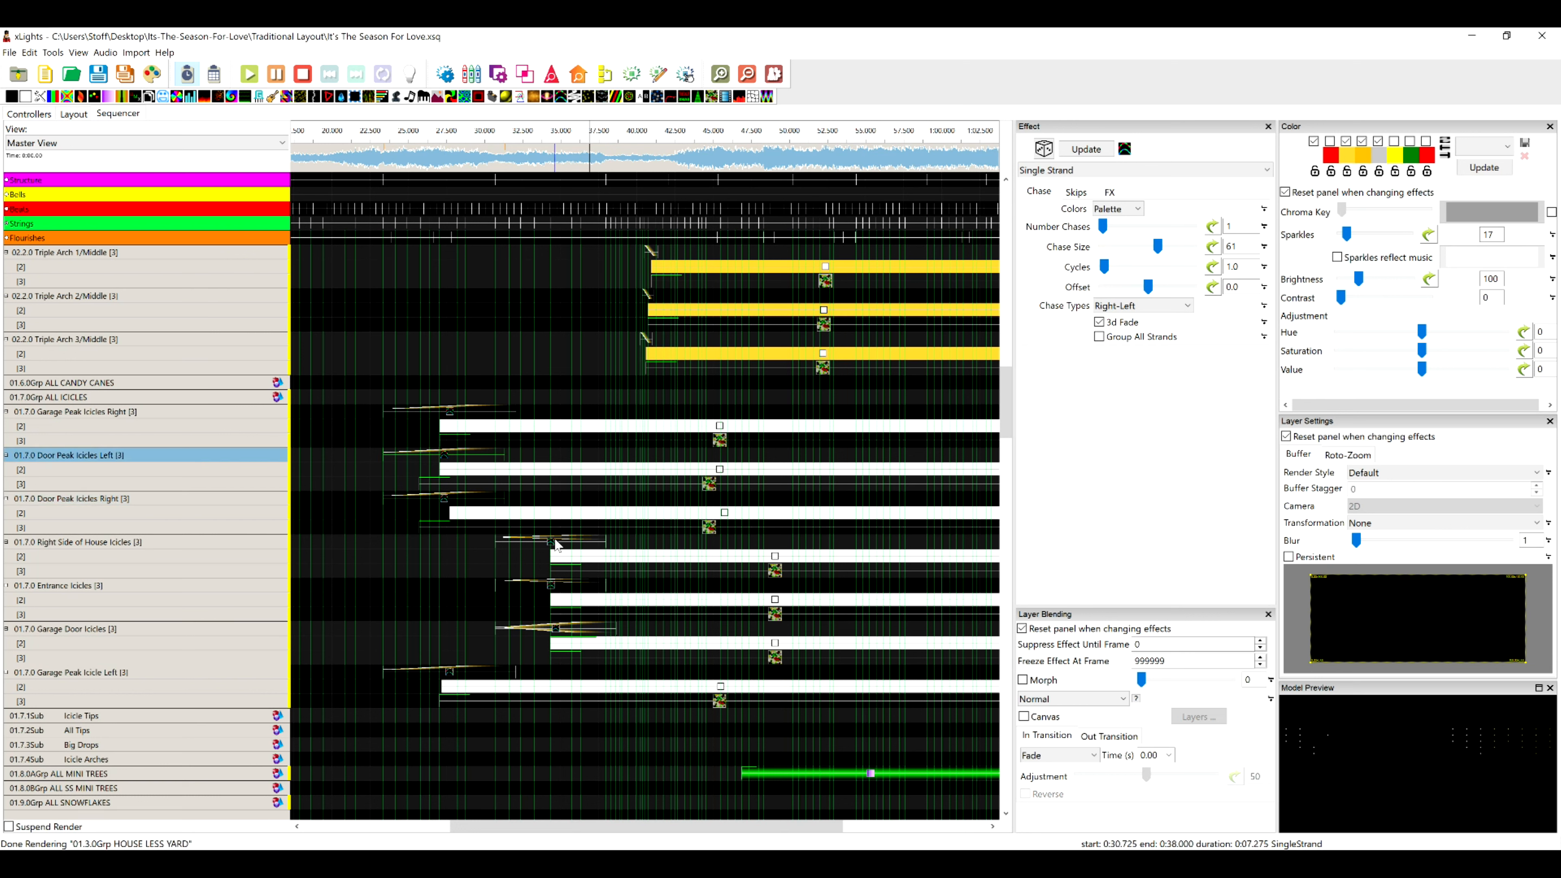
click(550, 541)
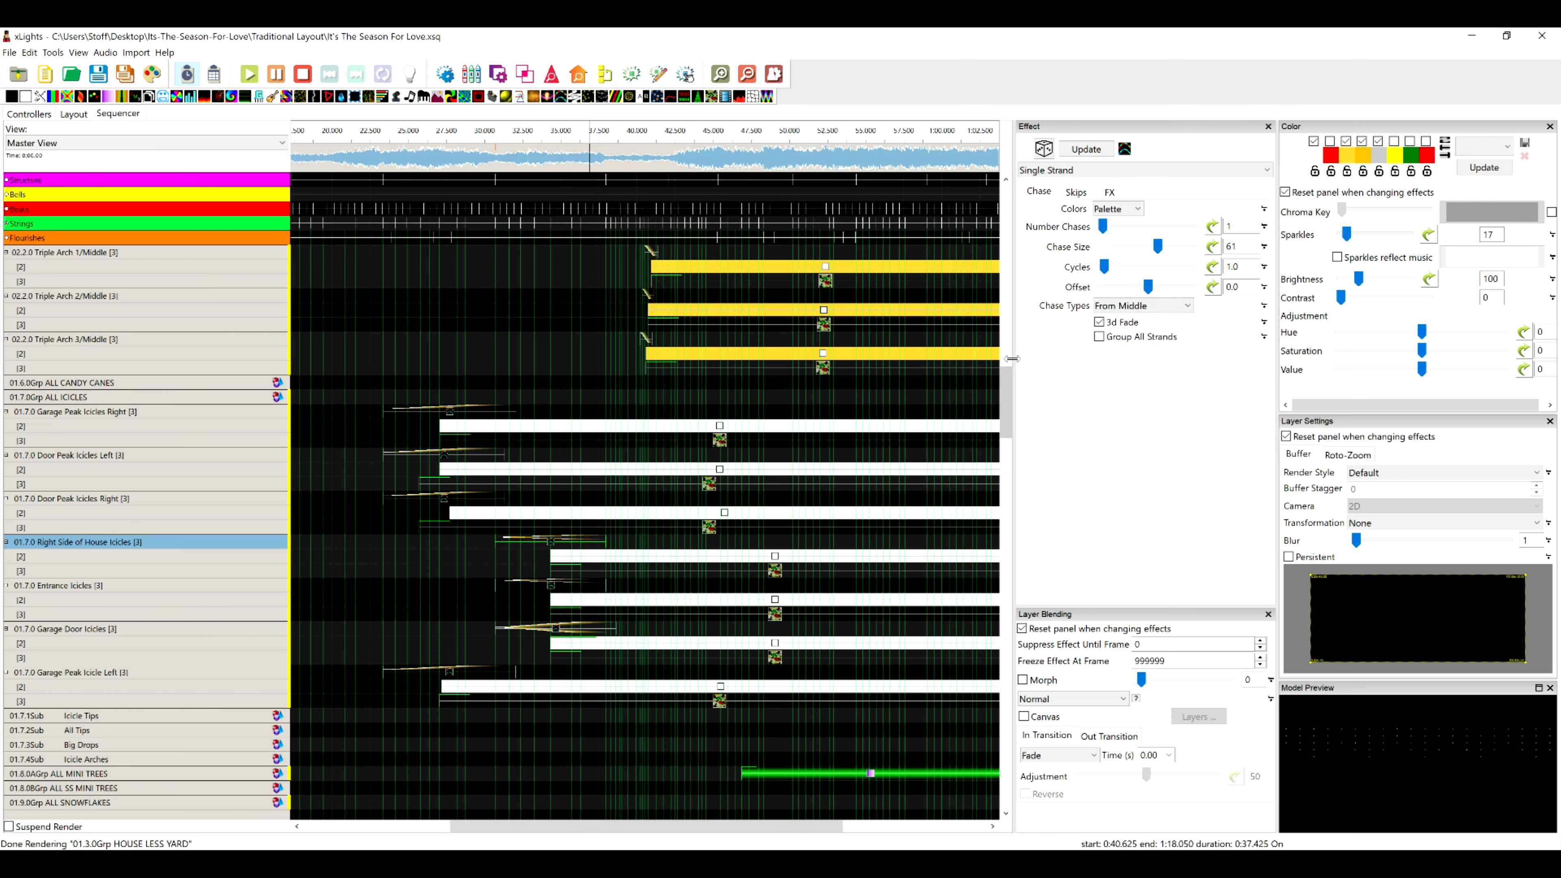
- Return to the house outline models and look over the Garage, Main and Small Window Frame rows
drag(1006, 431, 998, 332)
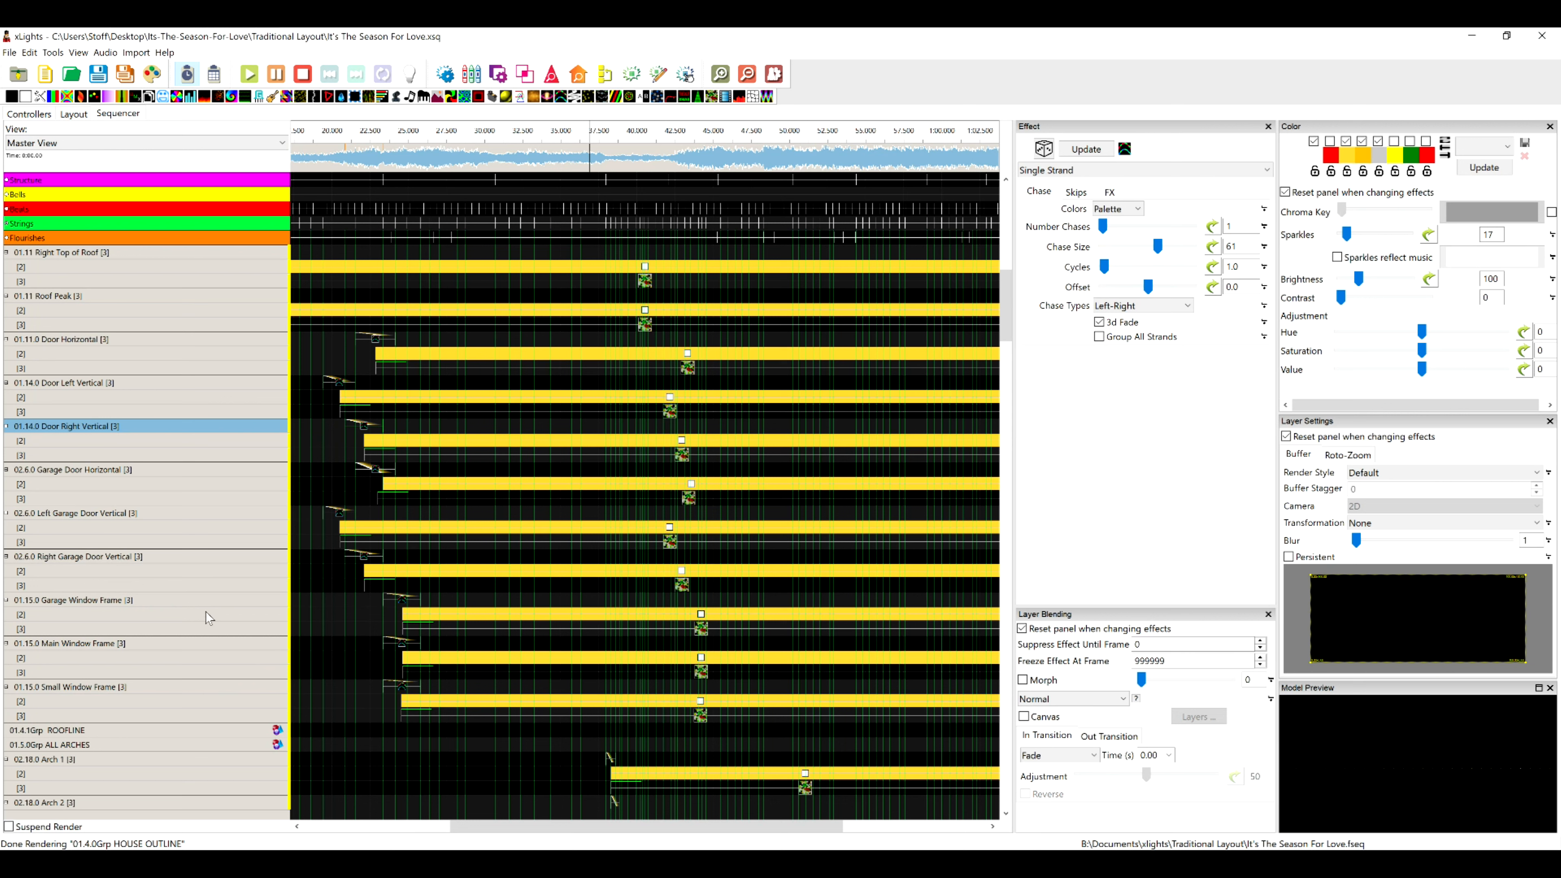
click(170, 599)
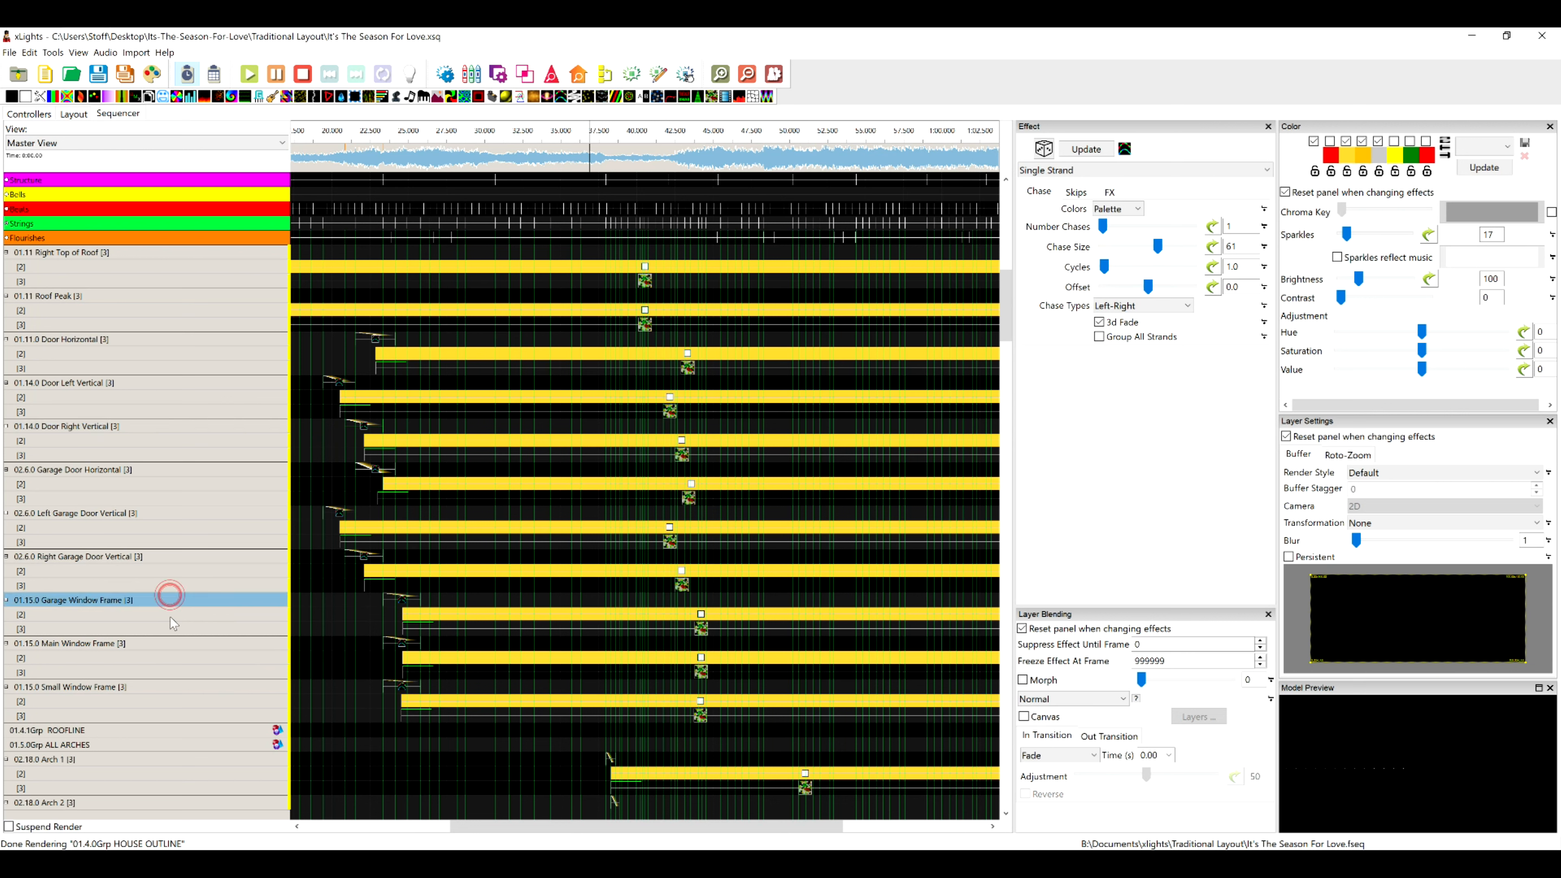
click(164, 640)
click(145, 686)
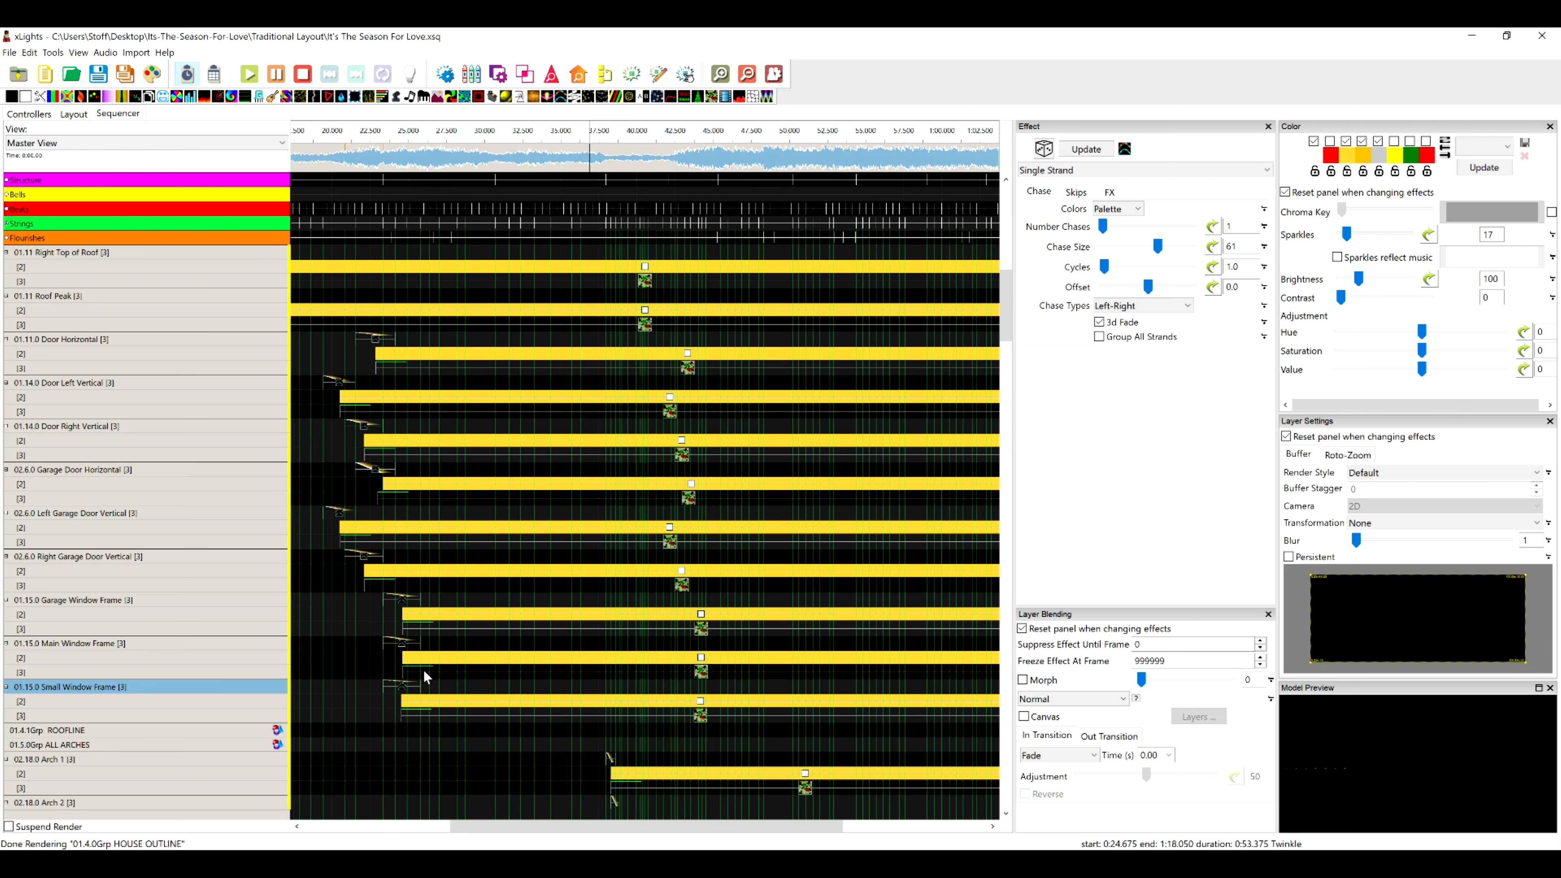
- Inspect the Single Strand effect on Garage Window Frame, floating the Layer Settings to examine its transformation before docking them back
click(402, 607)
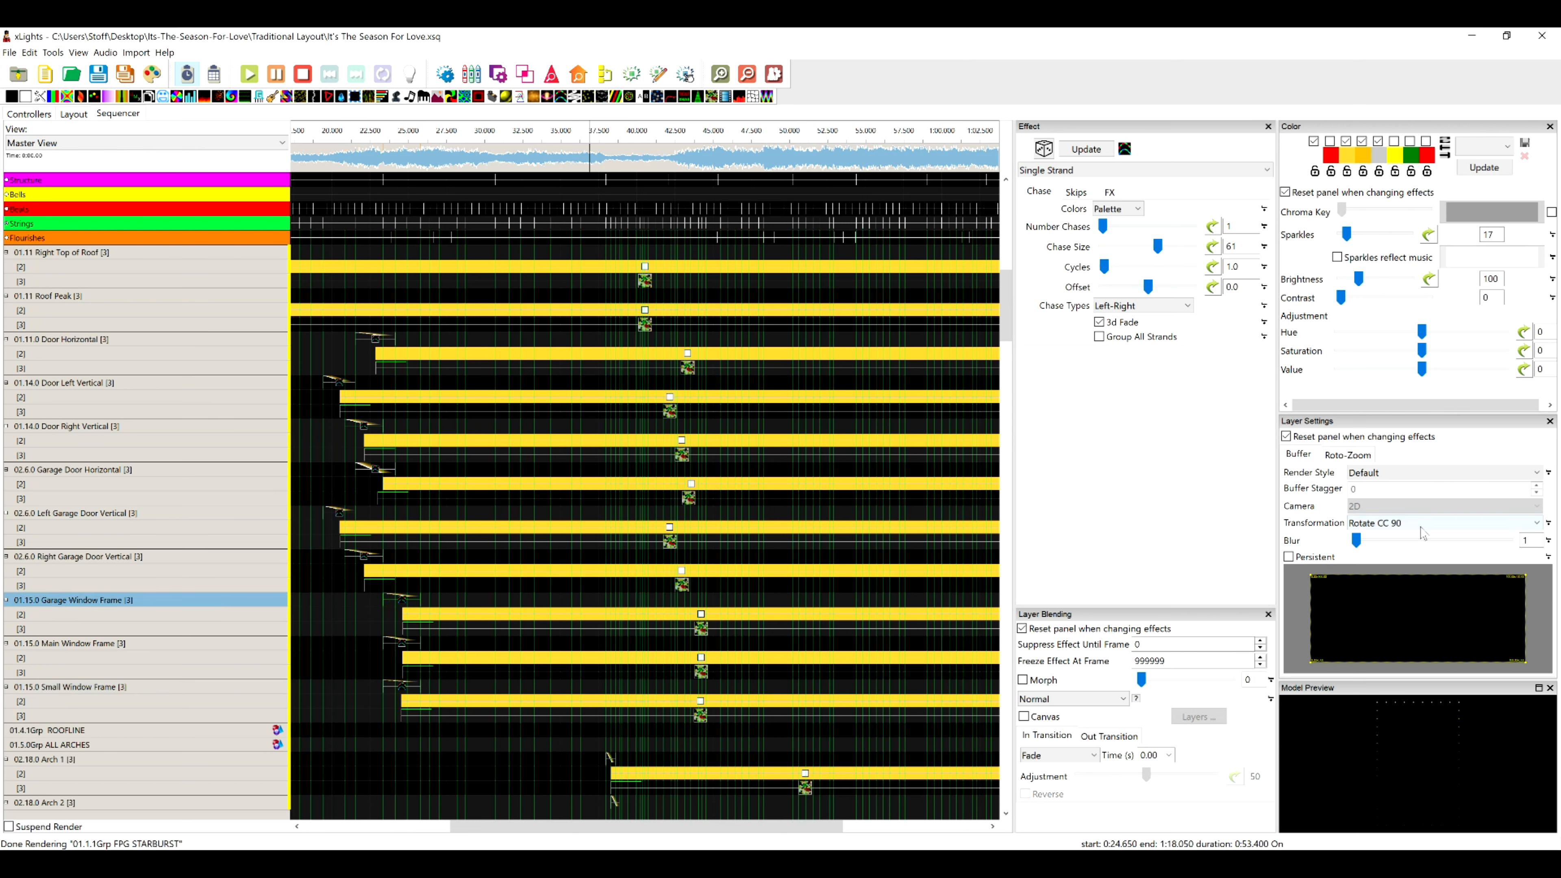
drag(1429, 421, 728, 385)
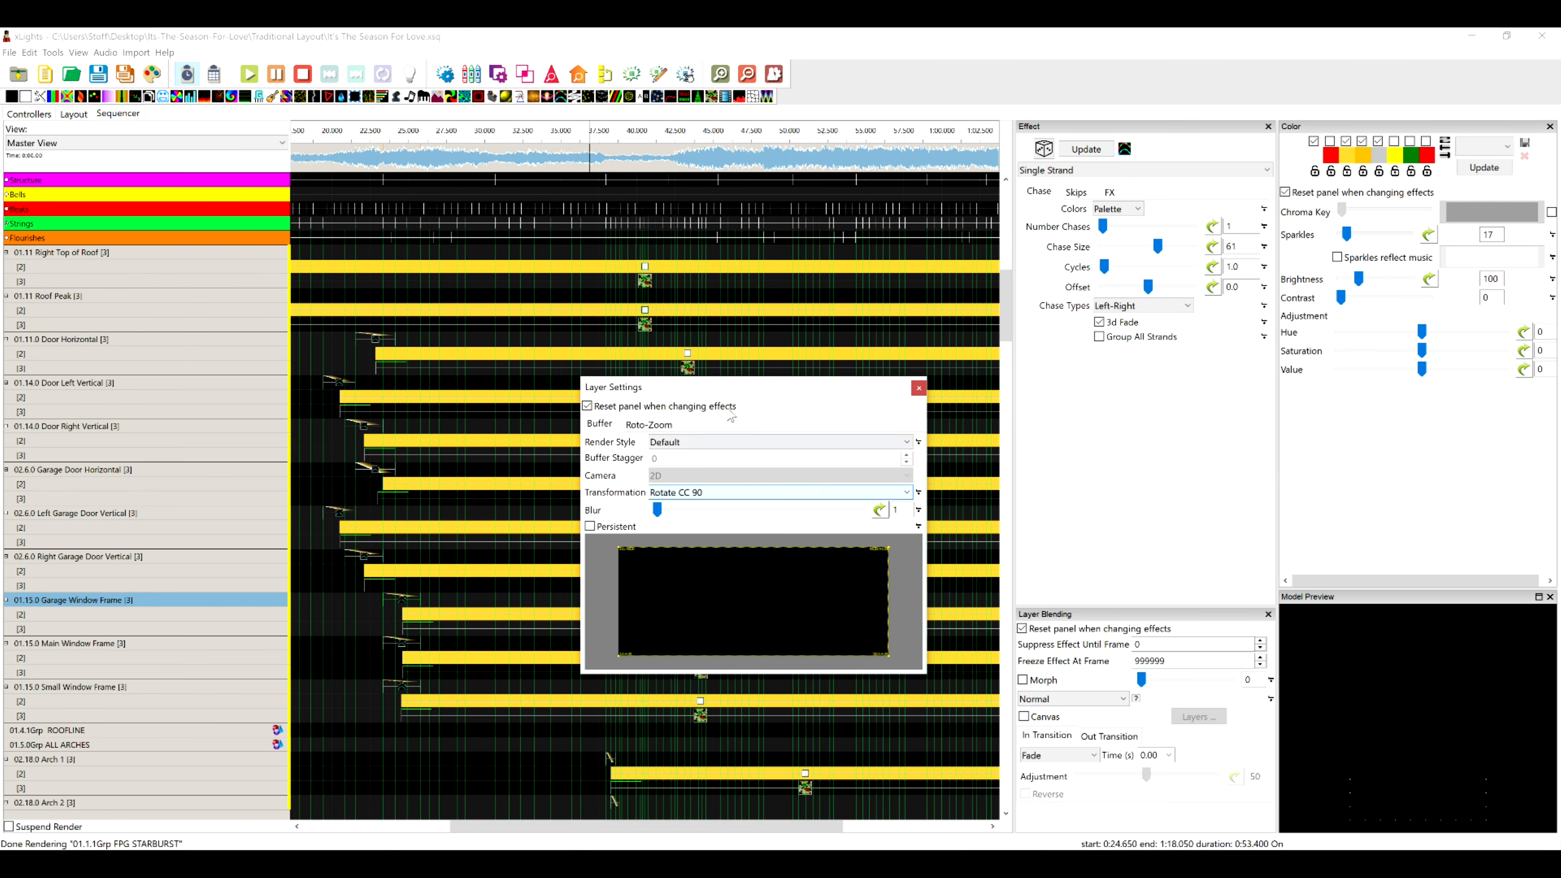
drag(732, 387, 1389, 394)
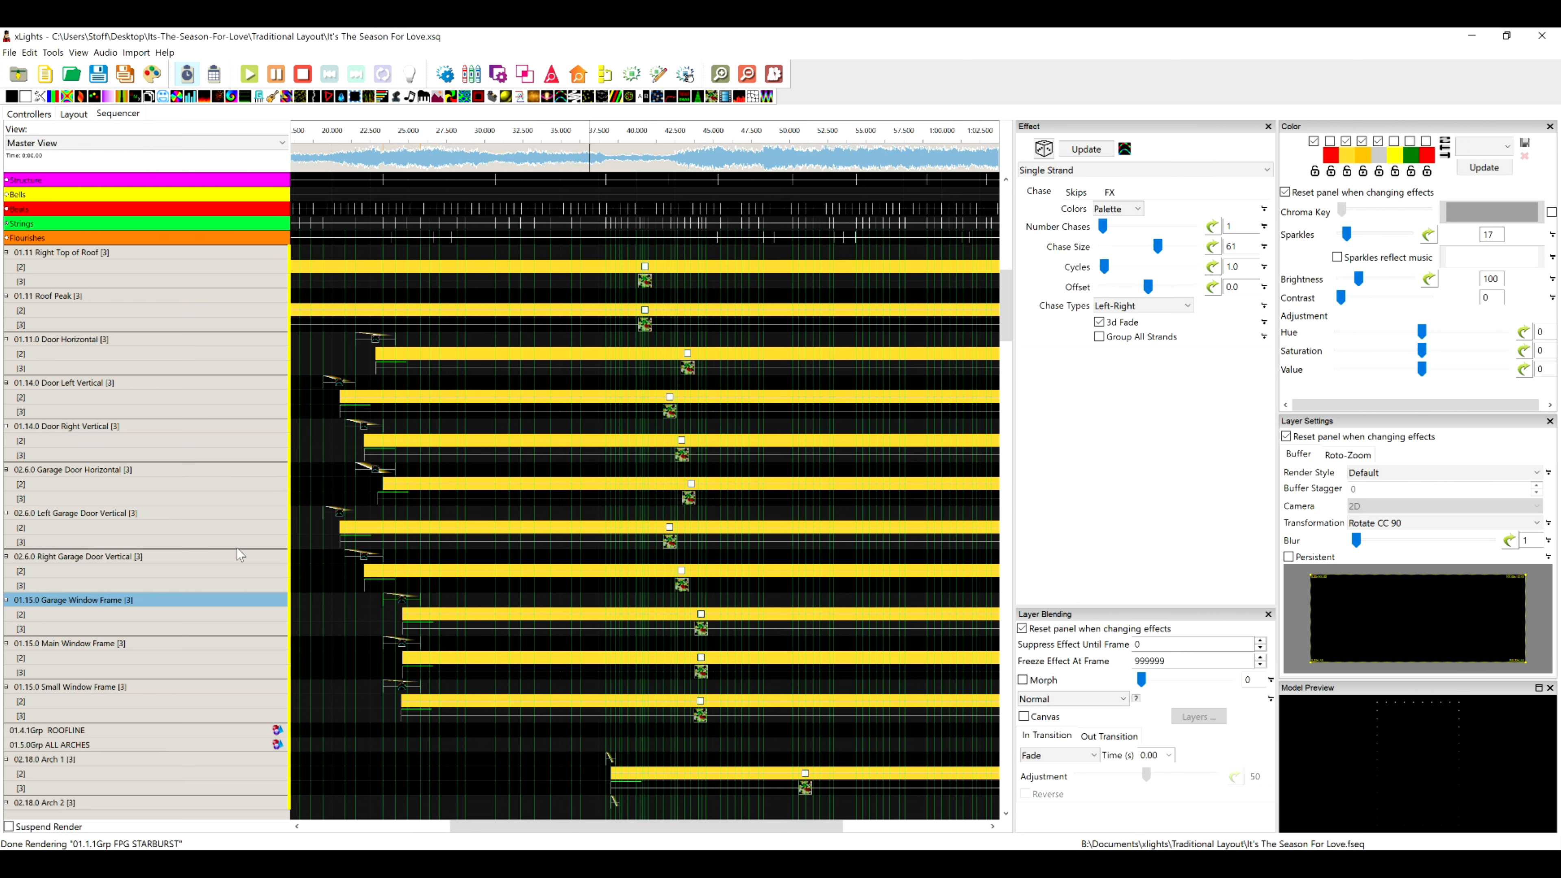
- Insert one layer above and then two layers below the first layer of 02.6.0 Left Garage Door Vertical
click(231, 514)
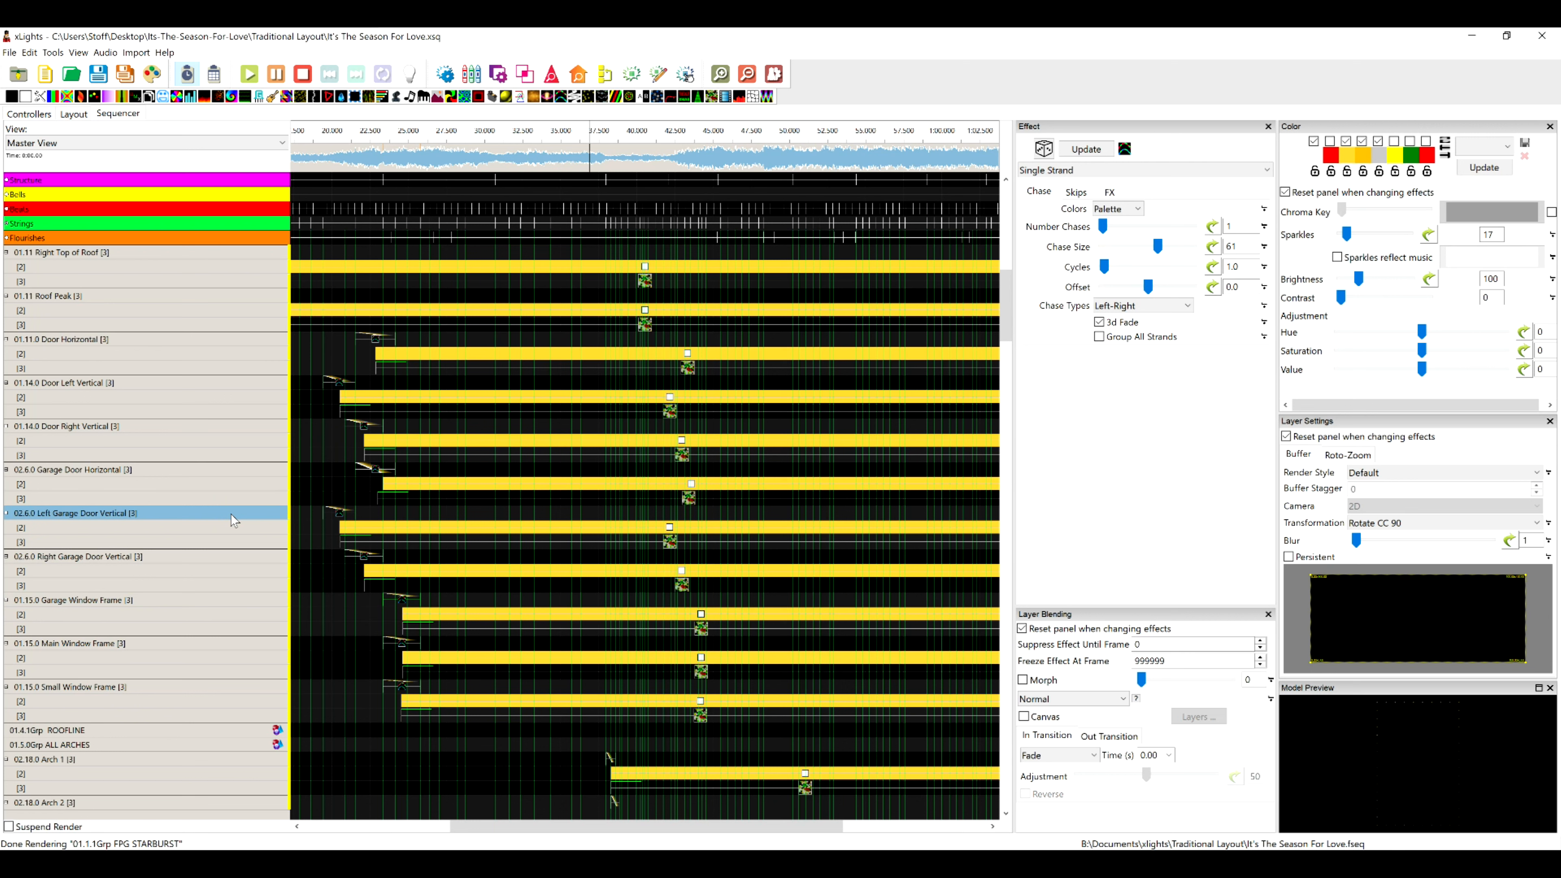
right_click(233, 520)
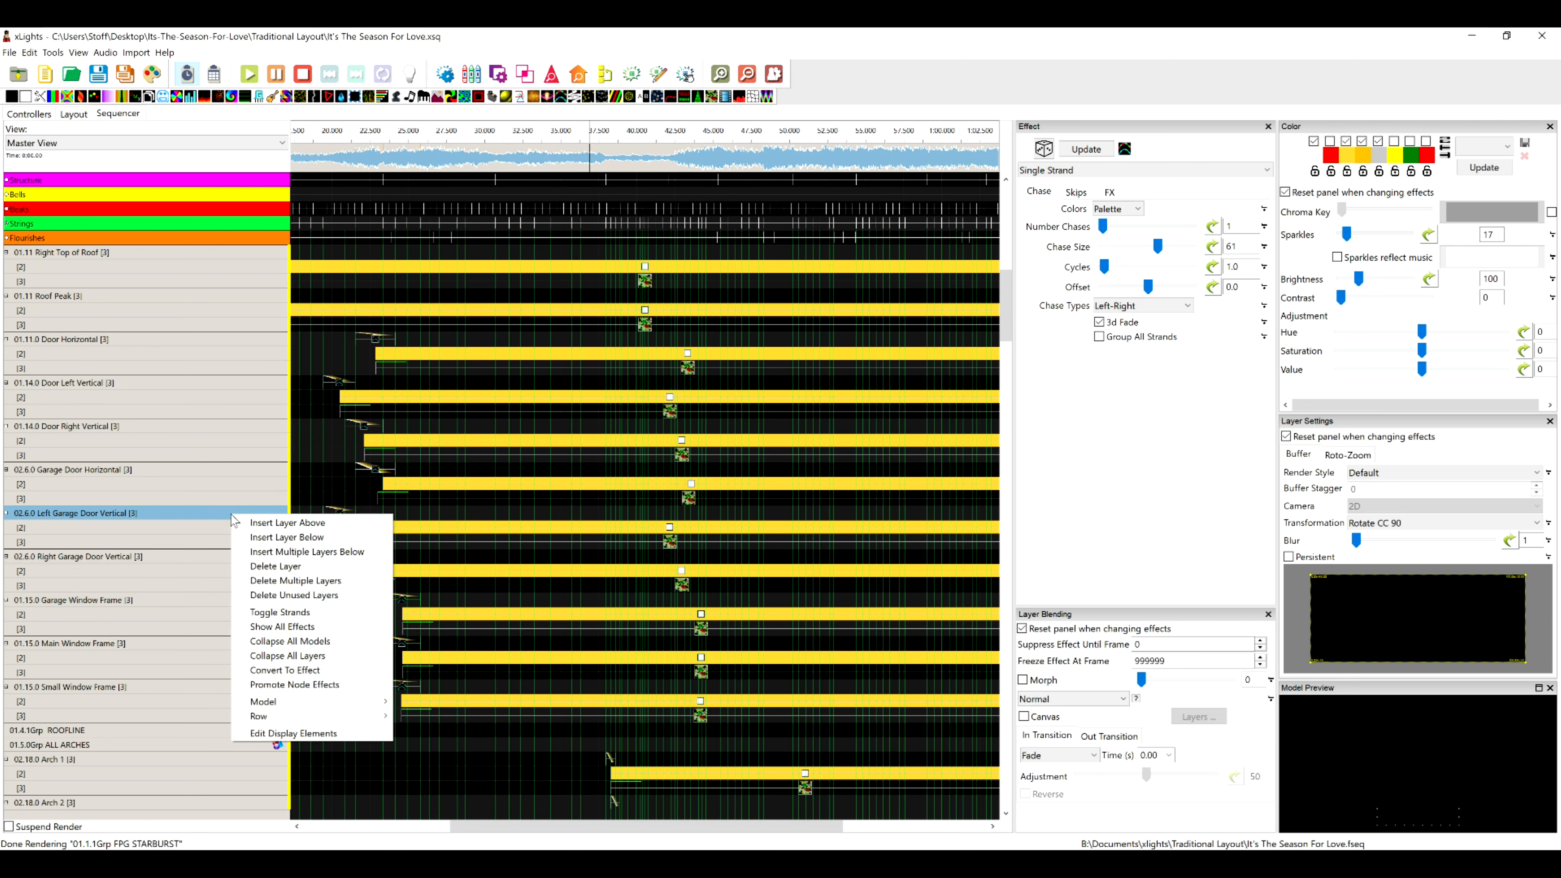
click(275, 523)
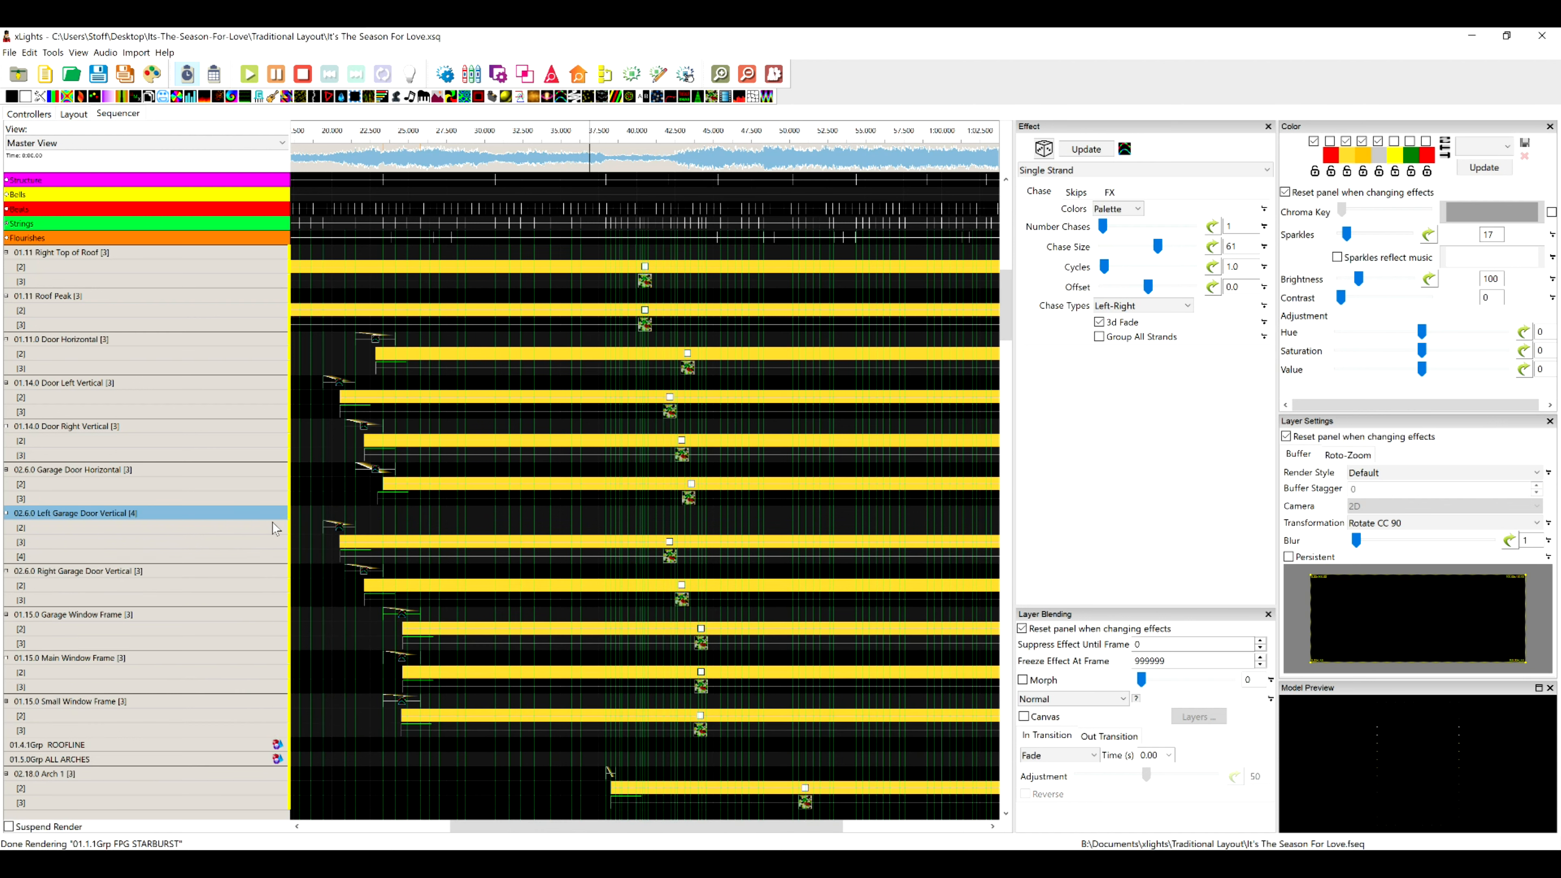
right_click(278, 515)
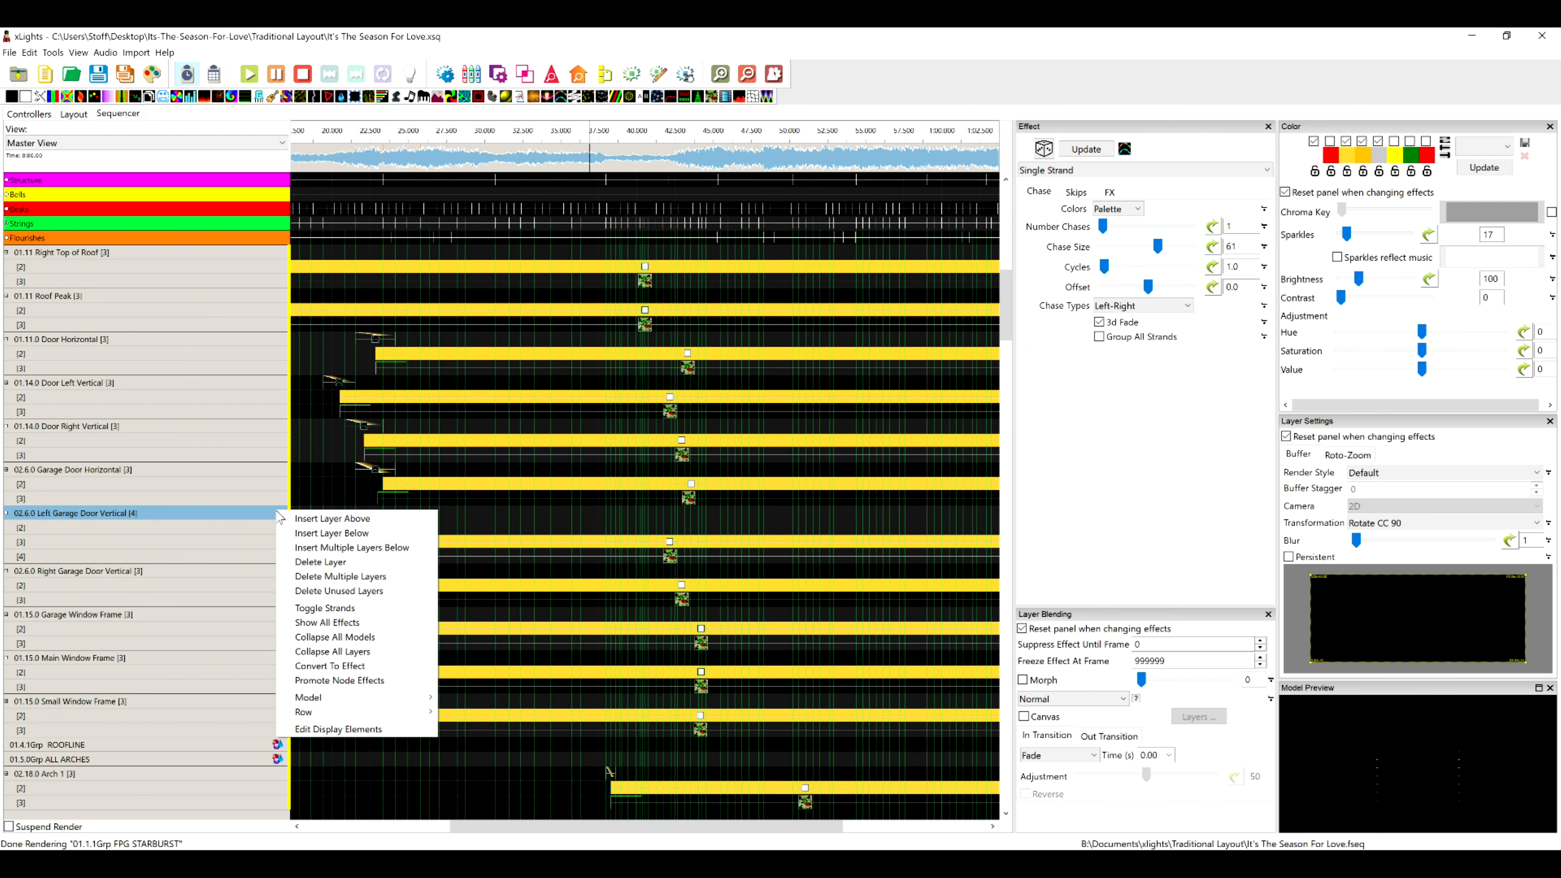
click(332, 547)
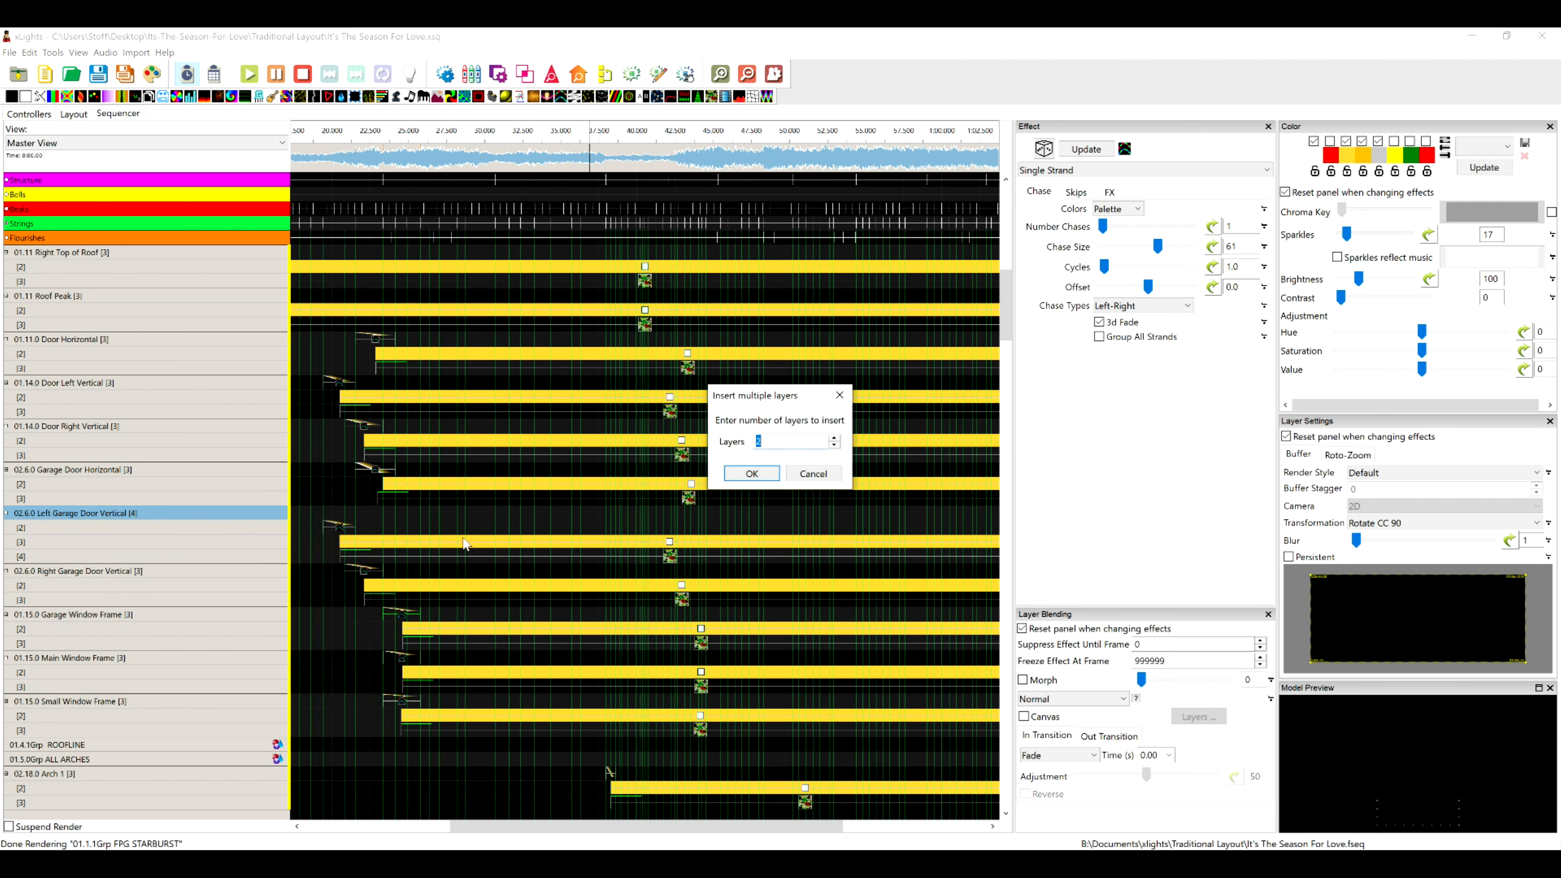
click(752, 474)
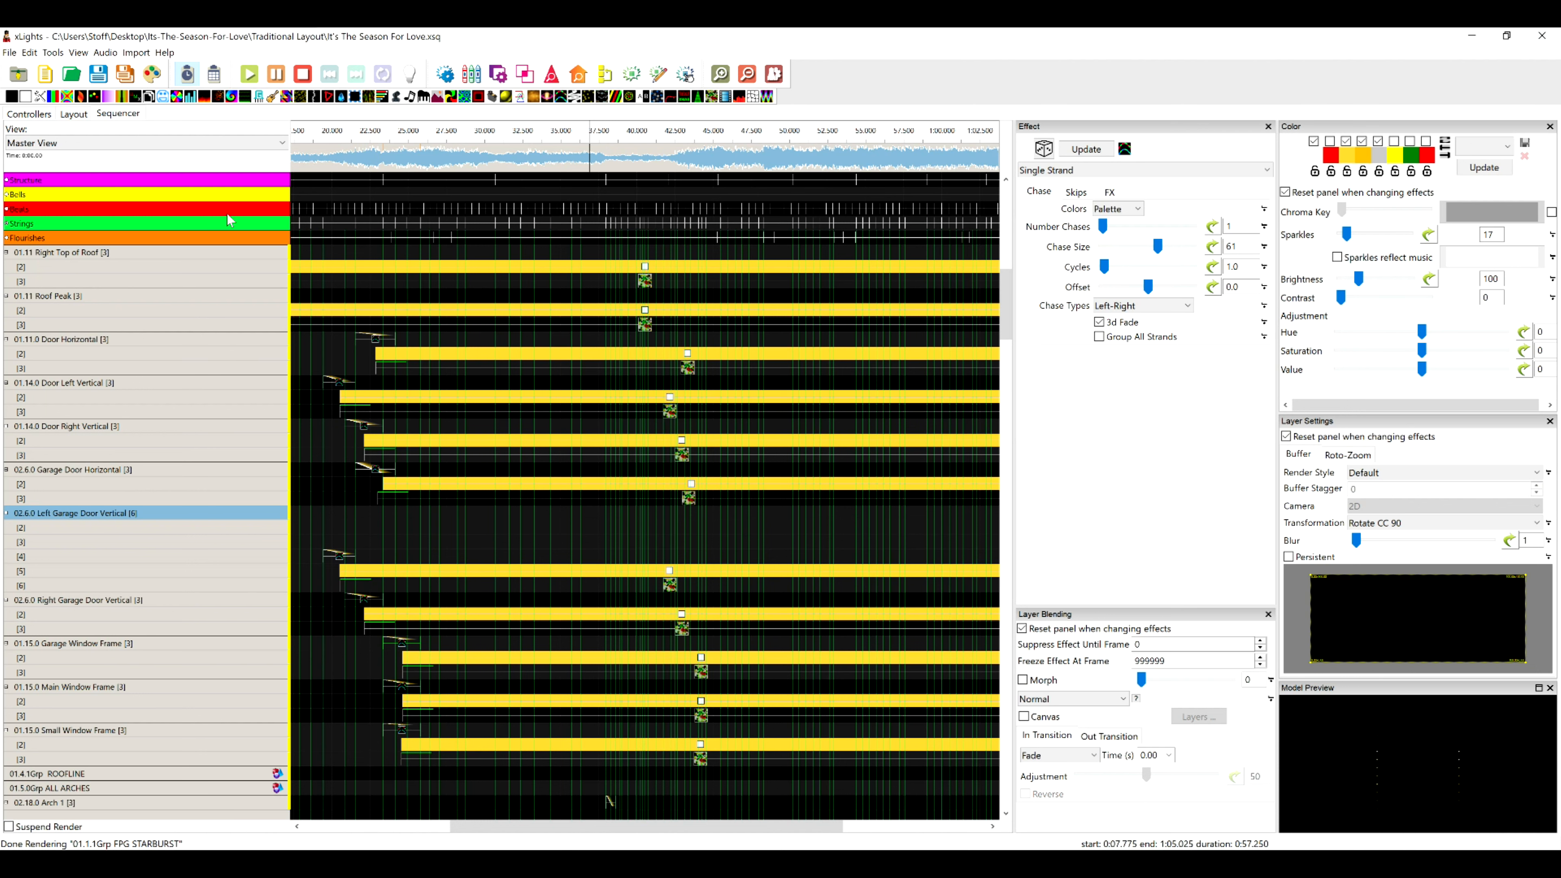
- Start an effects import from It's The Season For Love.xsq in the Traditional Layout folder
click(136, 53)
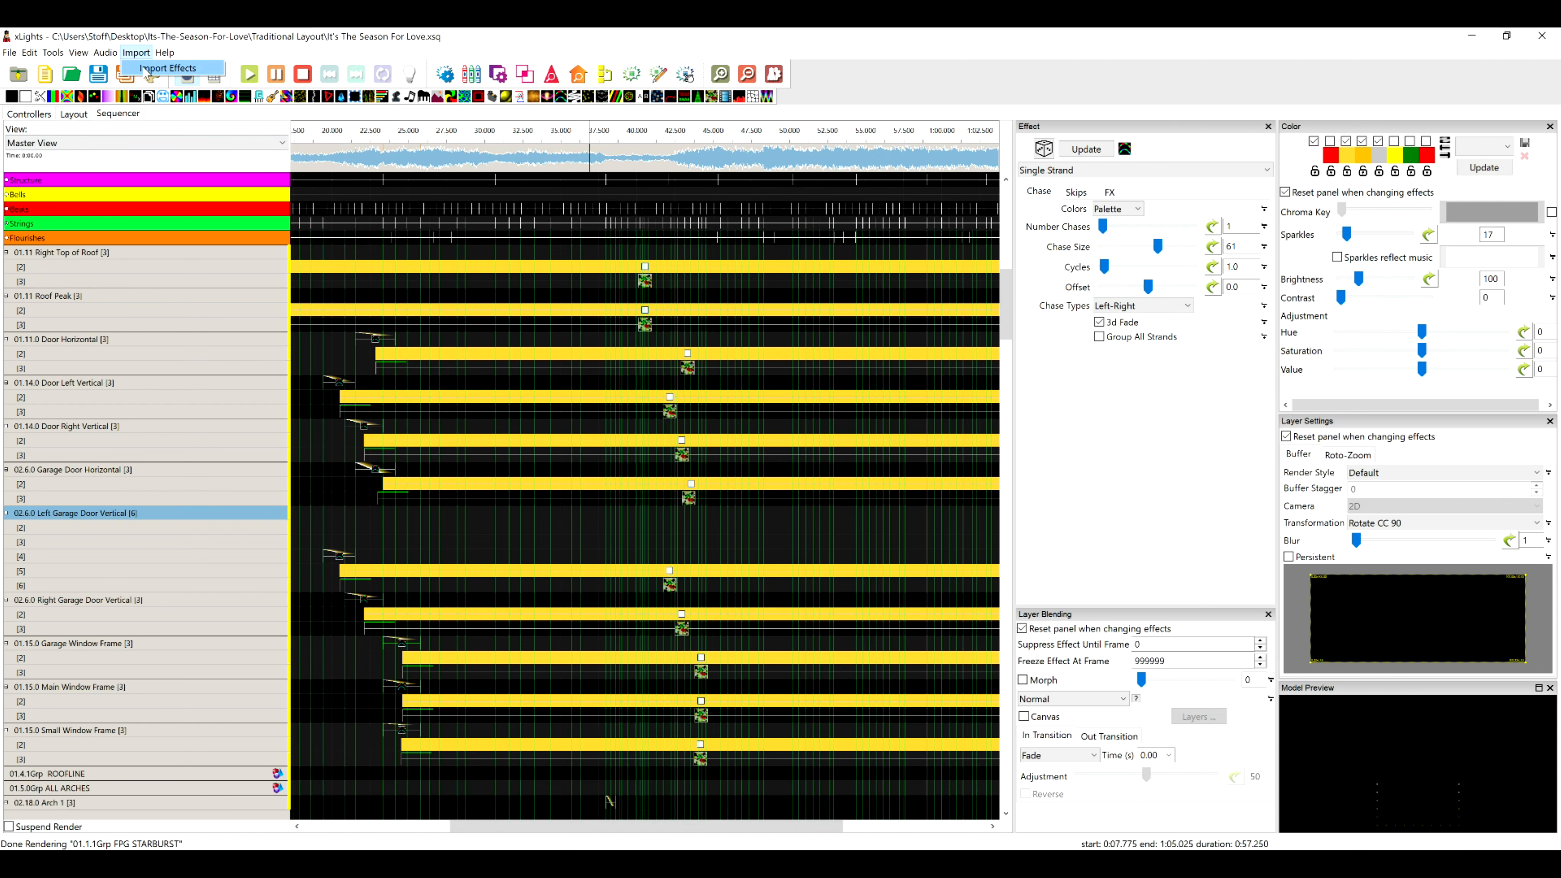
click(144, 68)
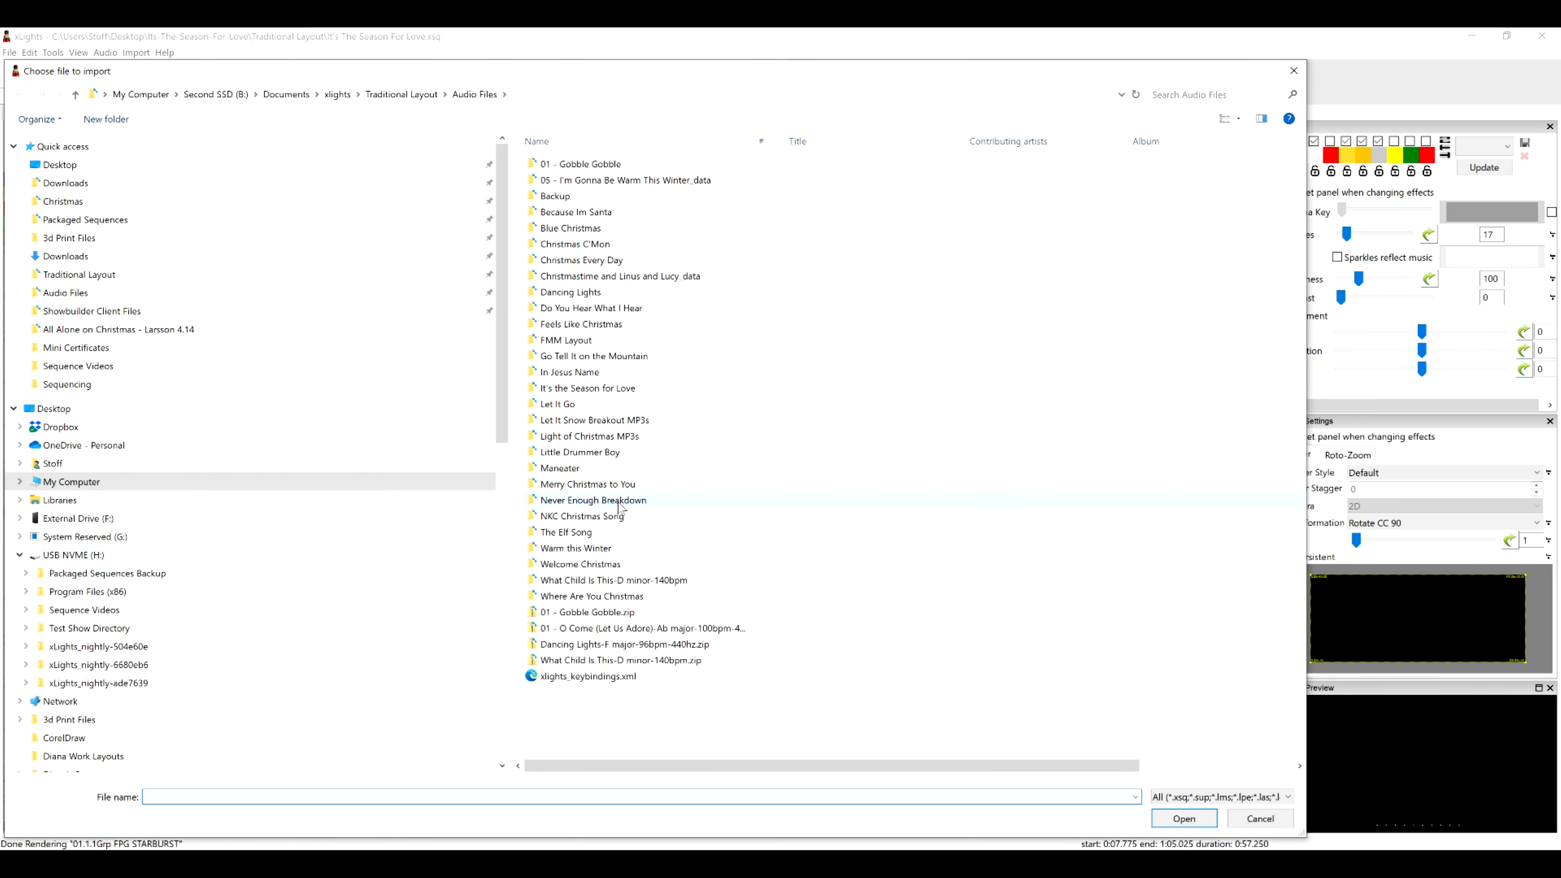
click(79, 275)
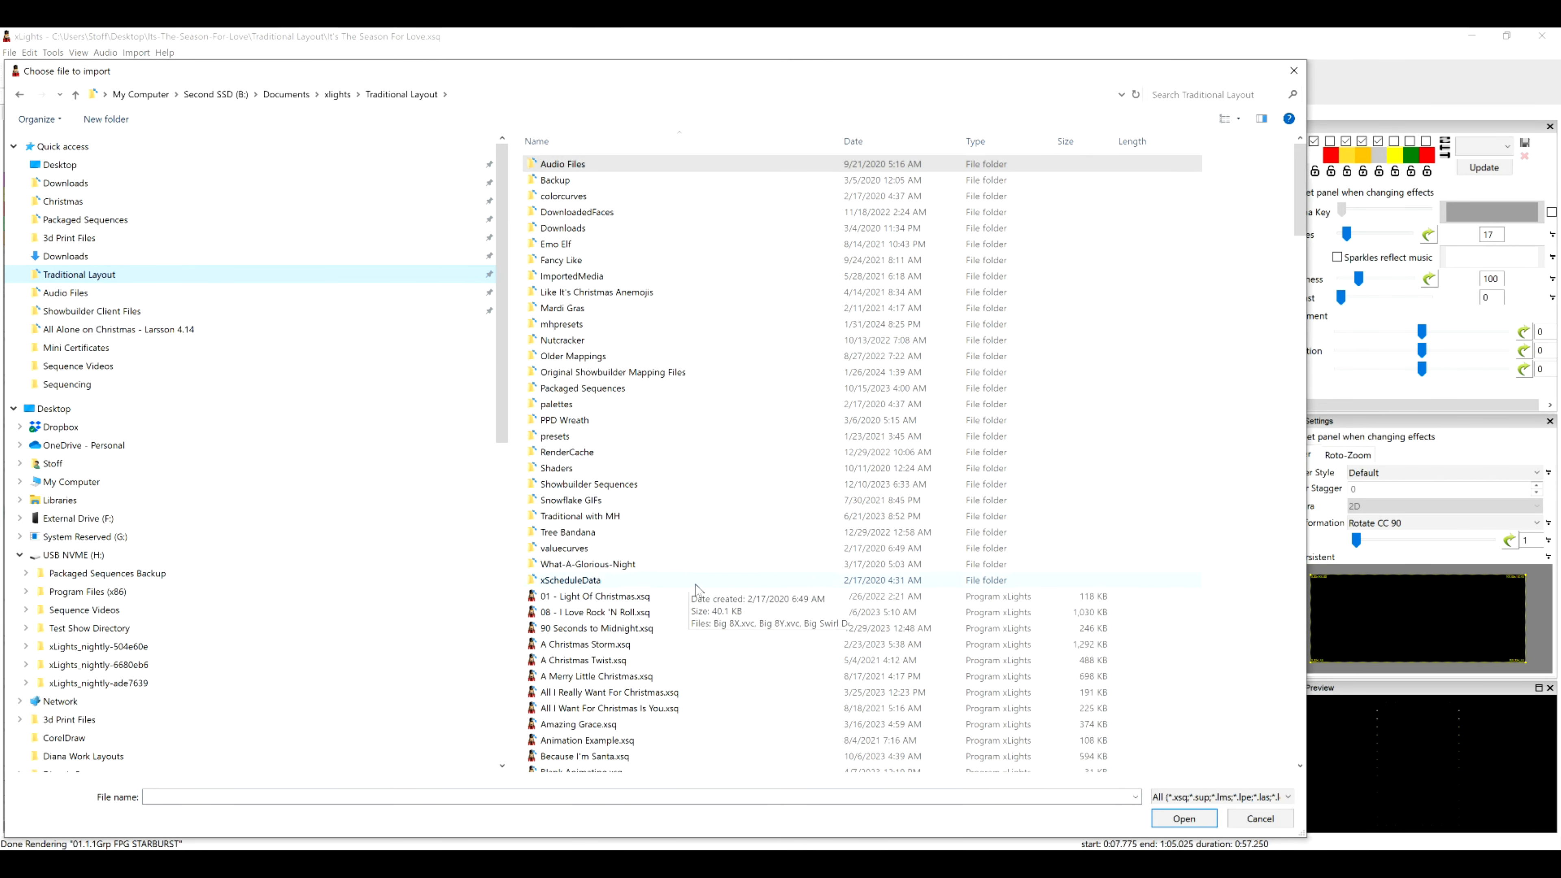
scroll(696, 645, down, 20)
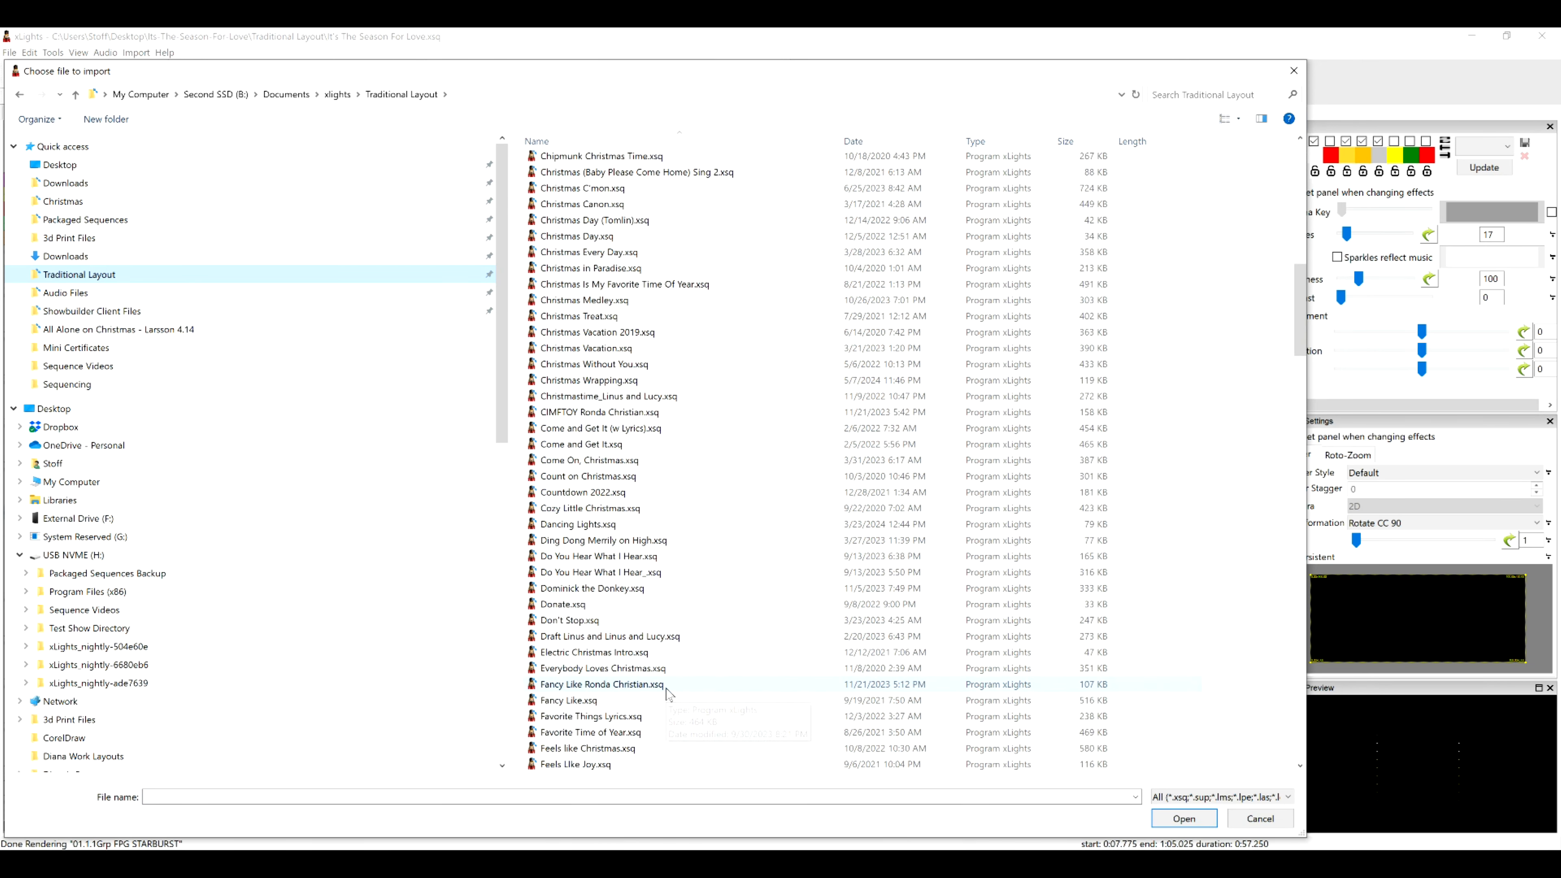
scroll(670, 689, down, 9)
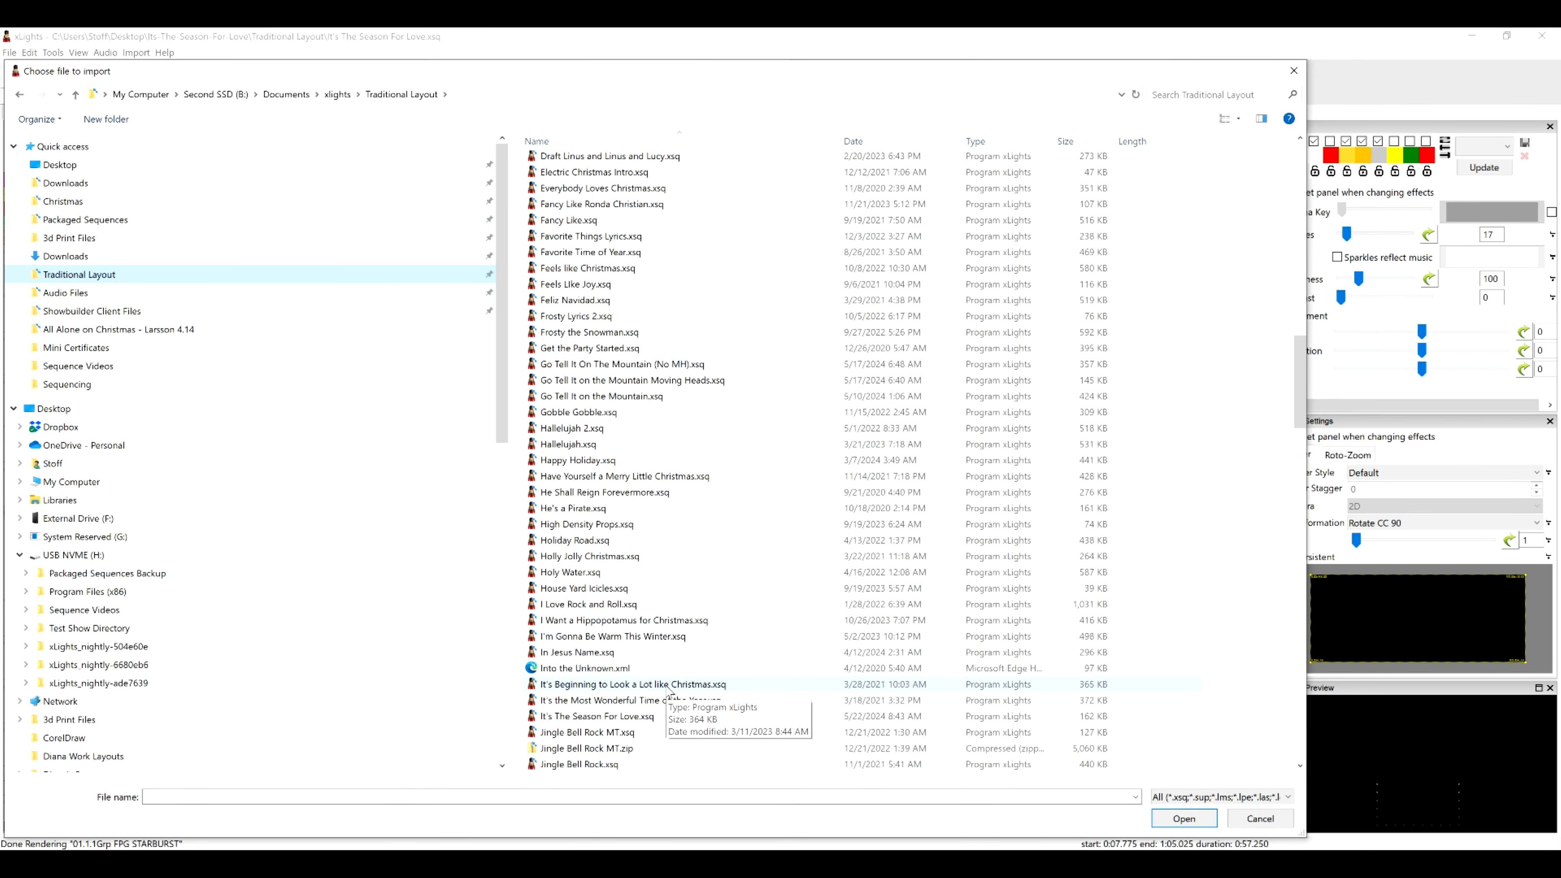
click(642, 716)
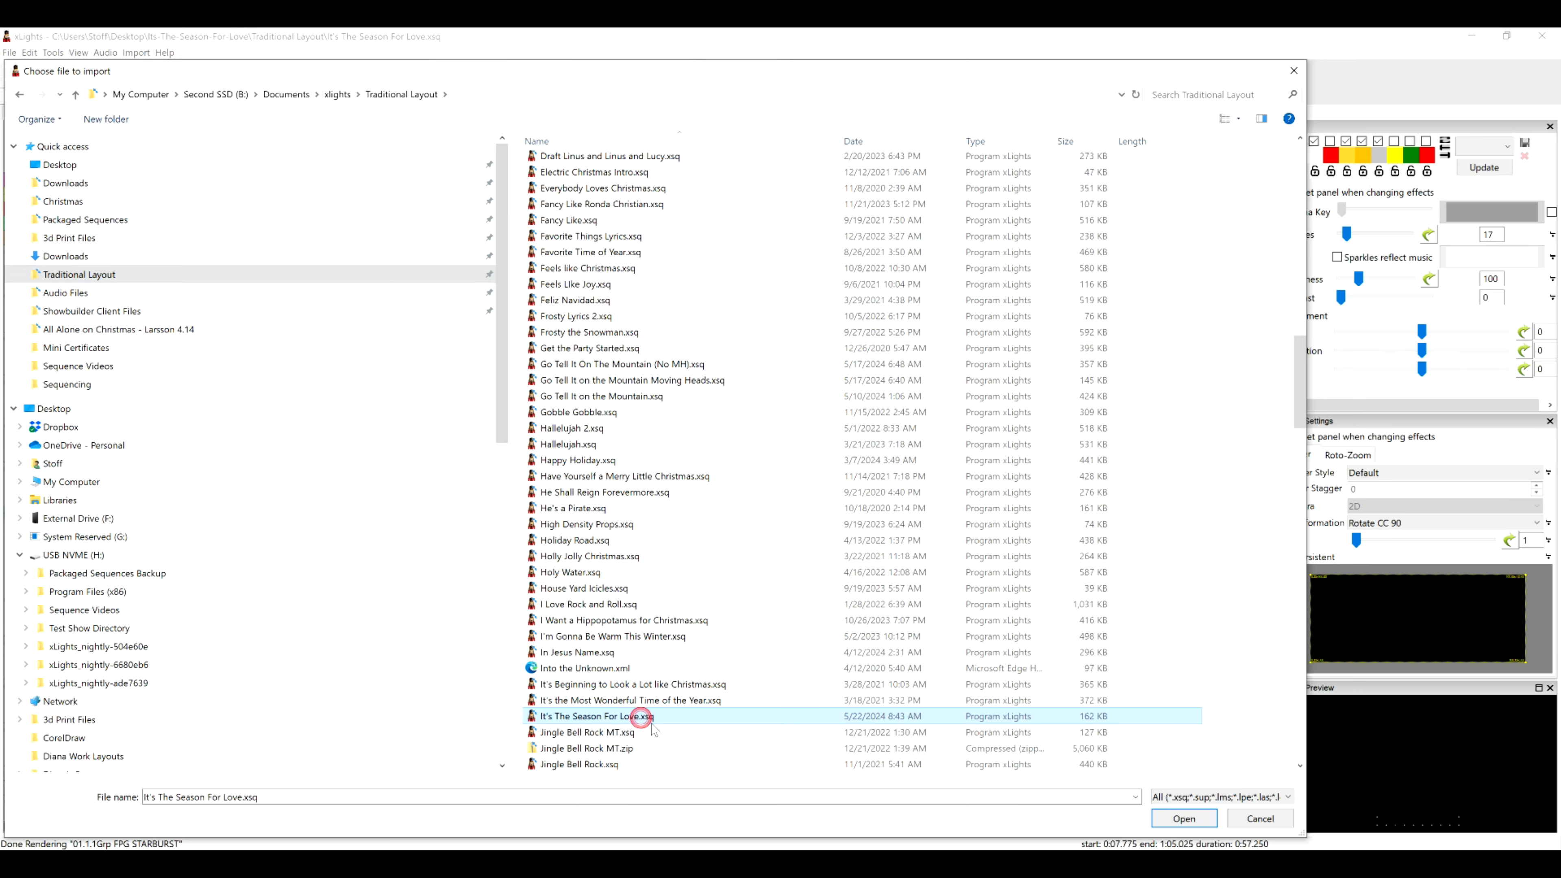
click(1176, 817)
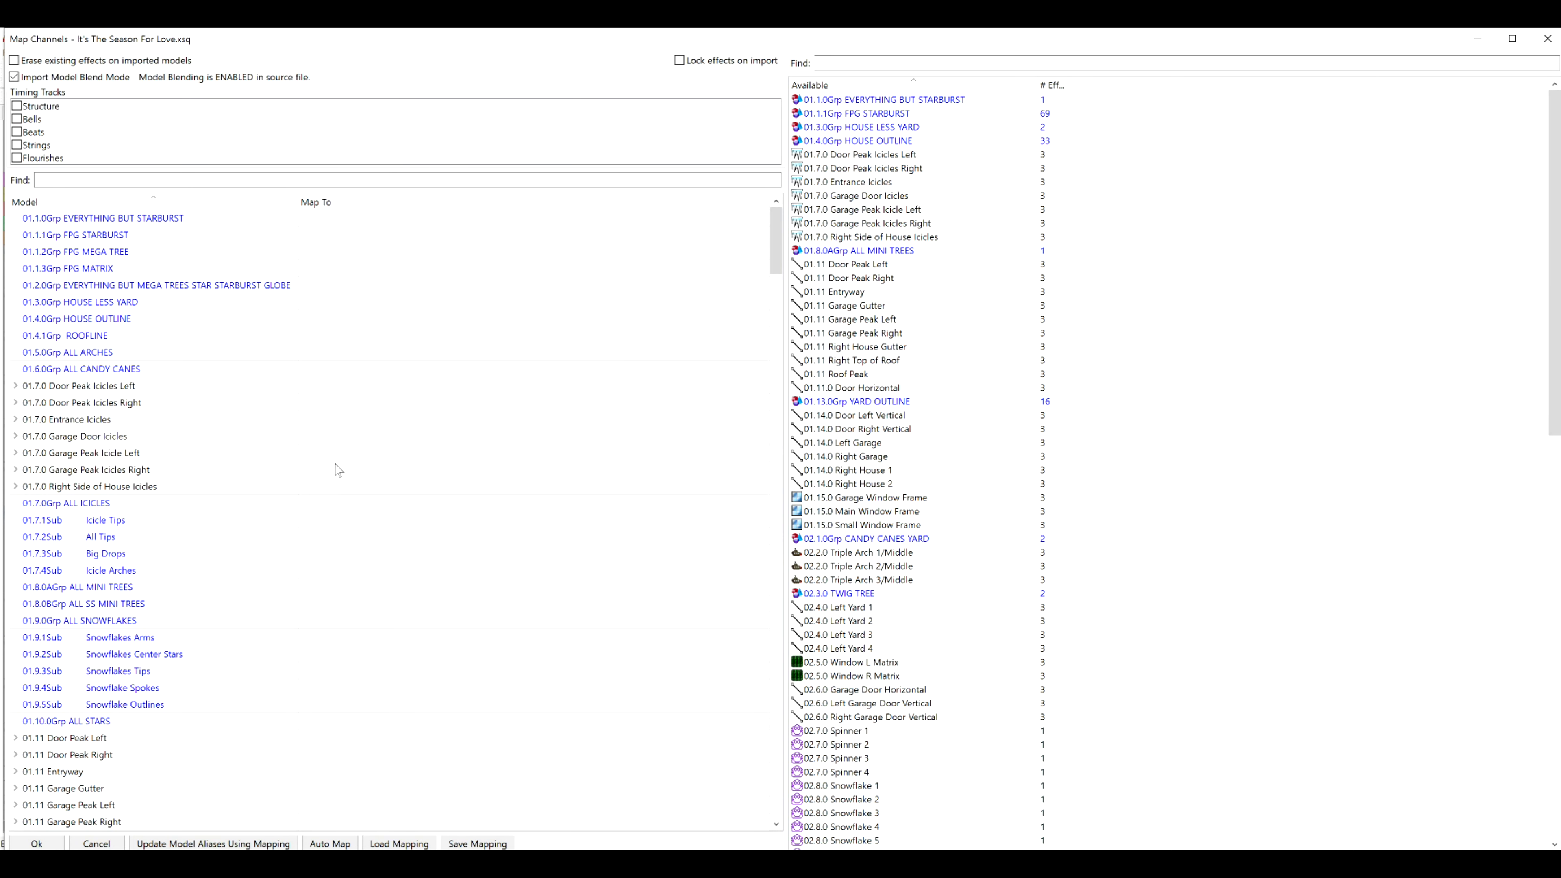
- Shrink the Map Channels window so the sequencer's model rows show beside it
scroll(341, 480, down, 3)
scroll(330, 552, down, 2)
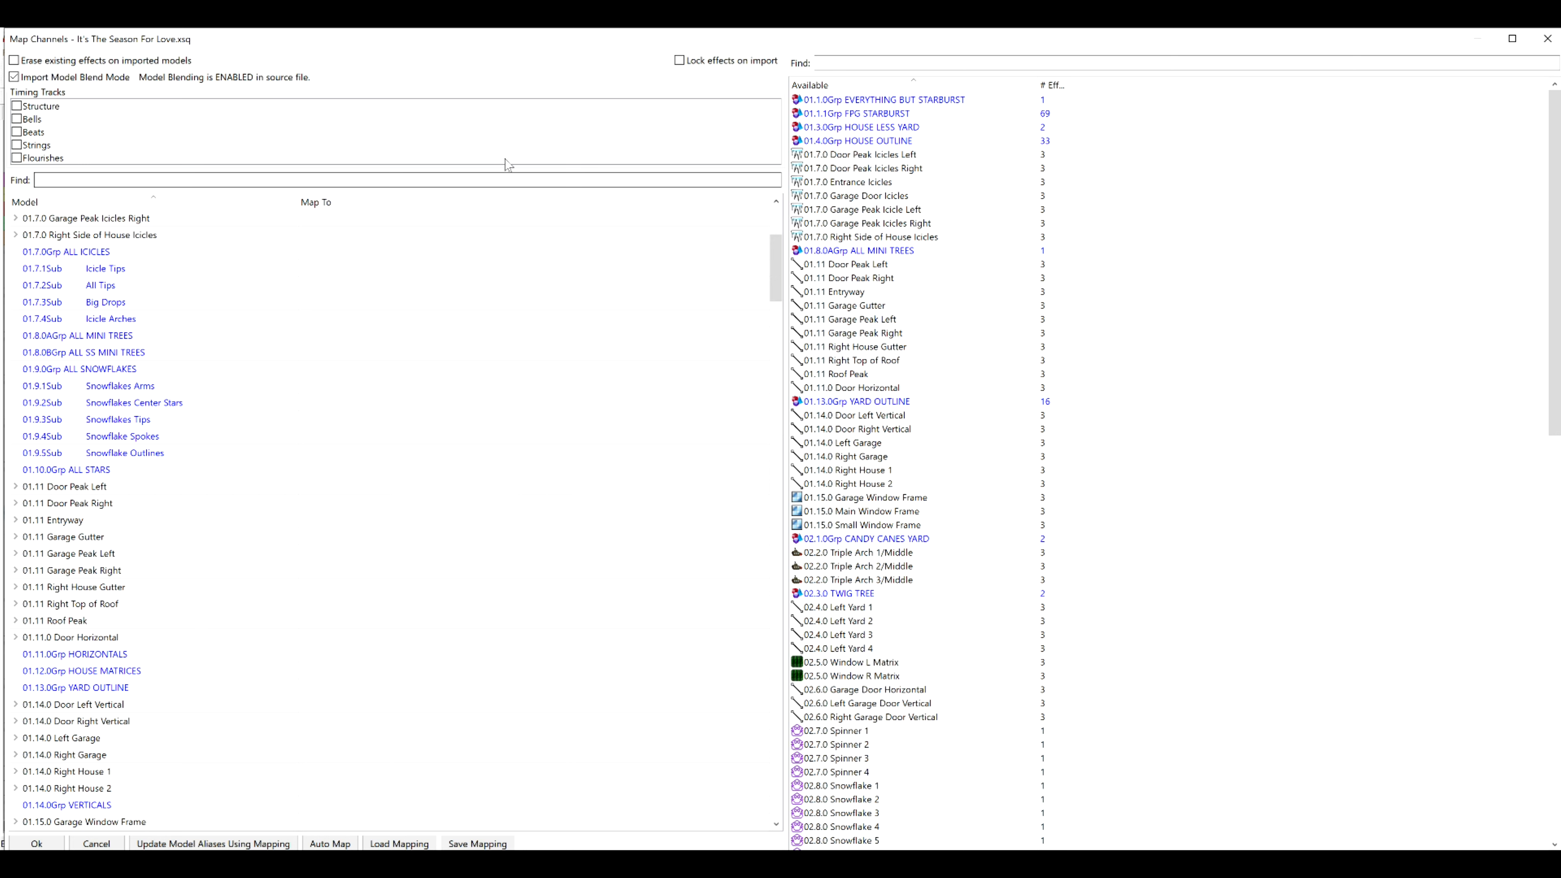
click(1510, 40)
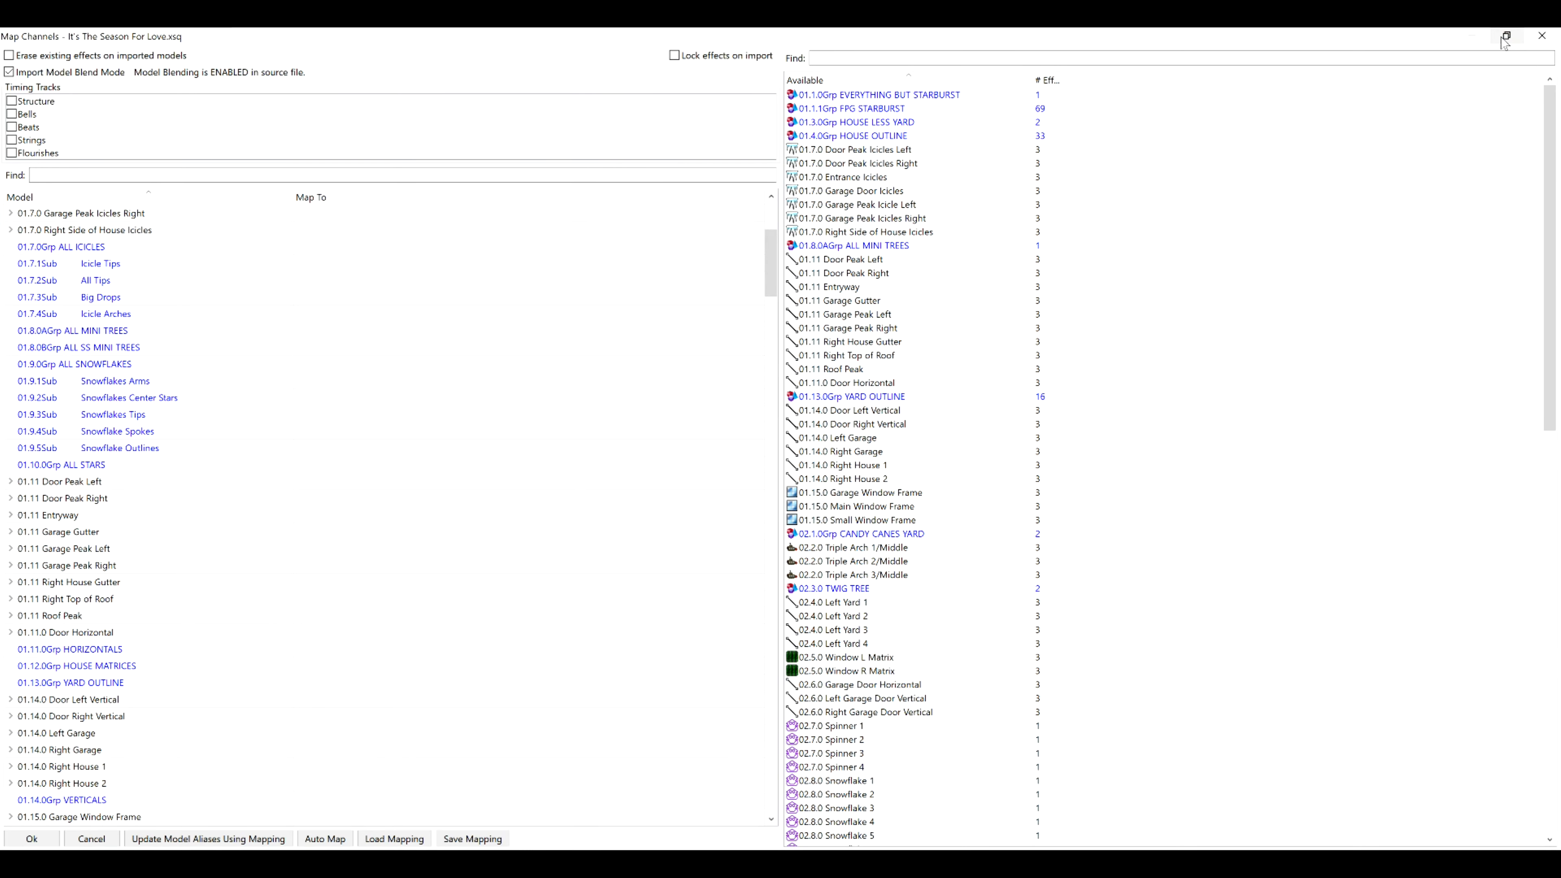
click(1504, 37)
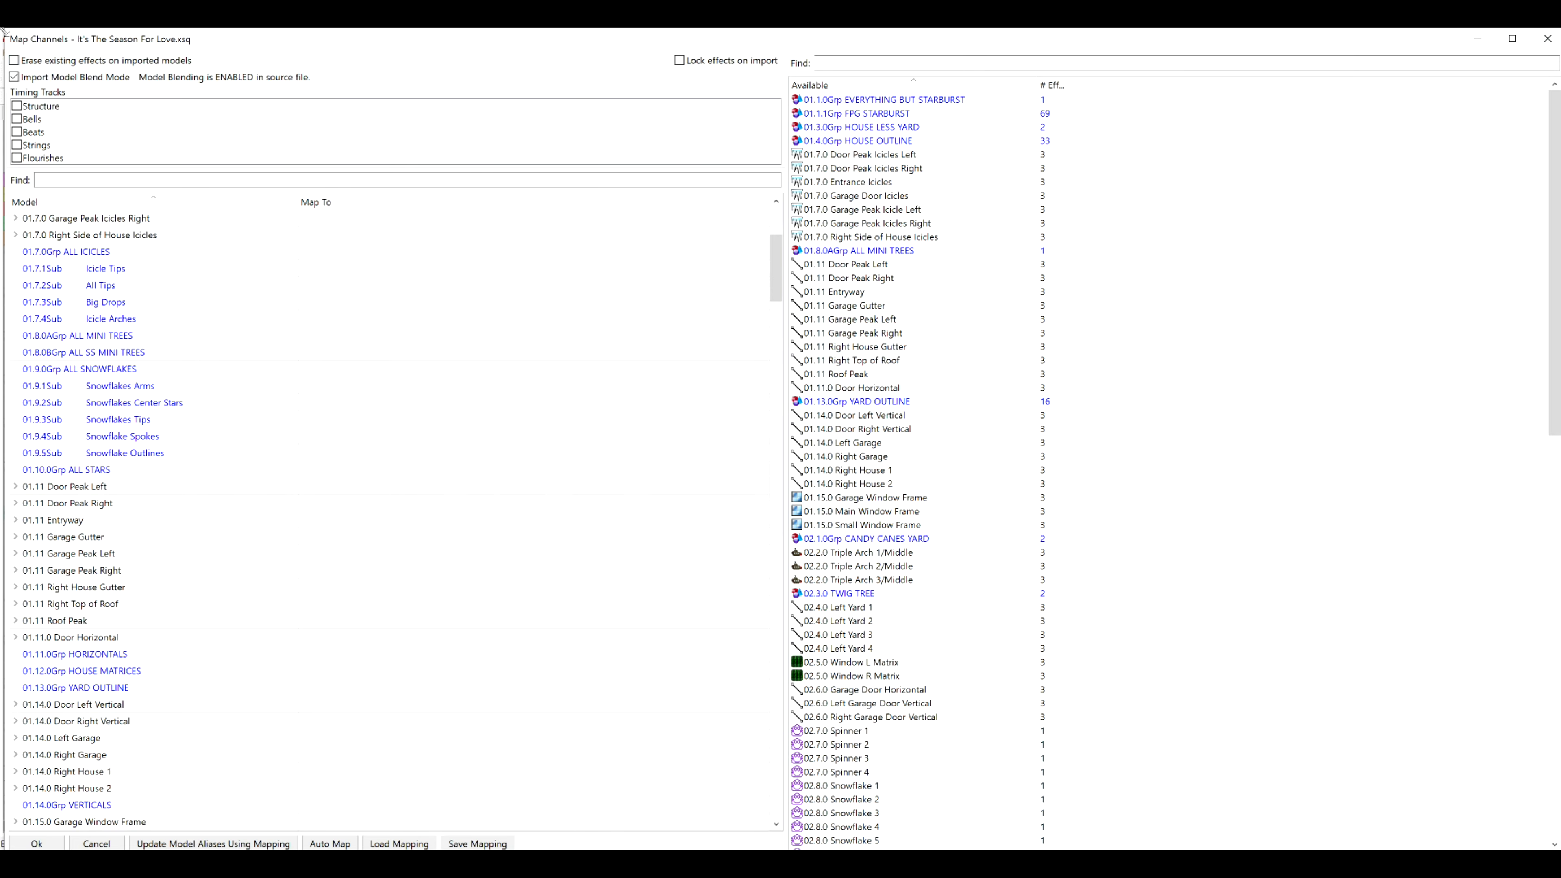
drag(3, 31, 302, 120)
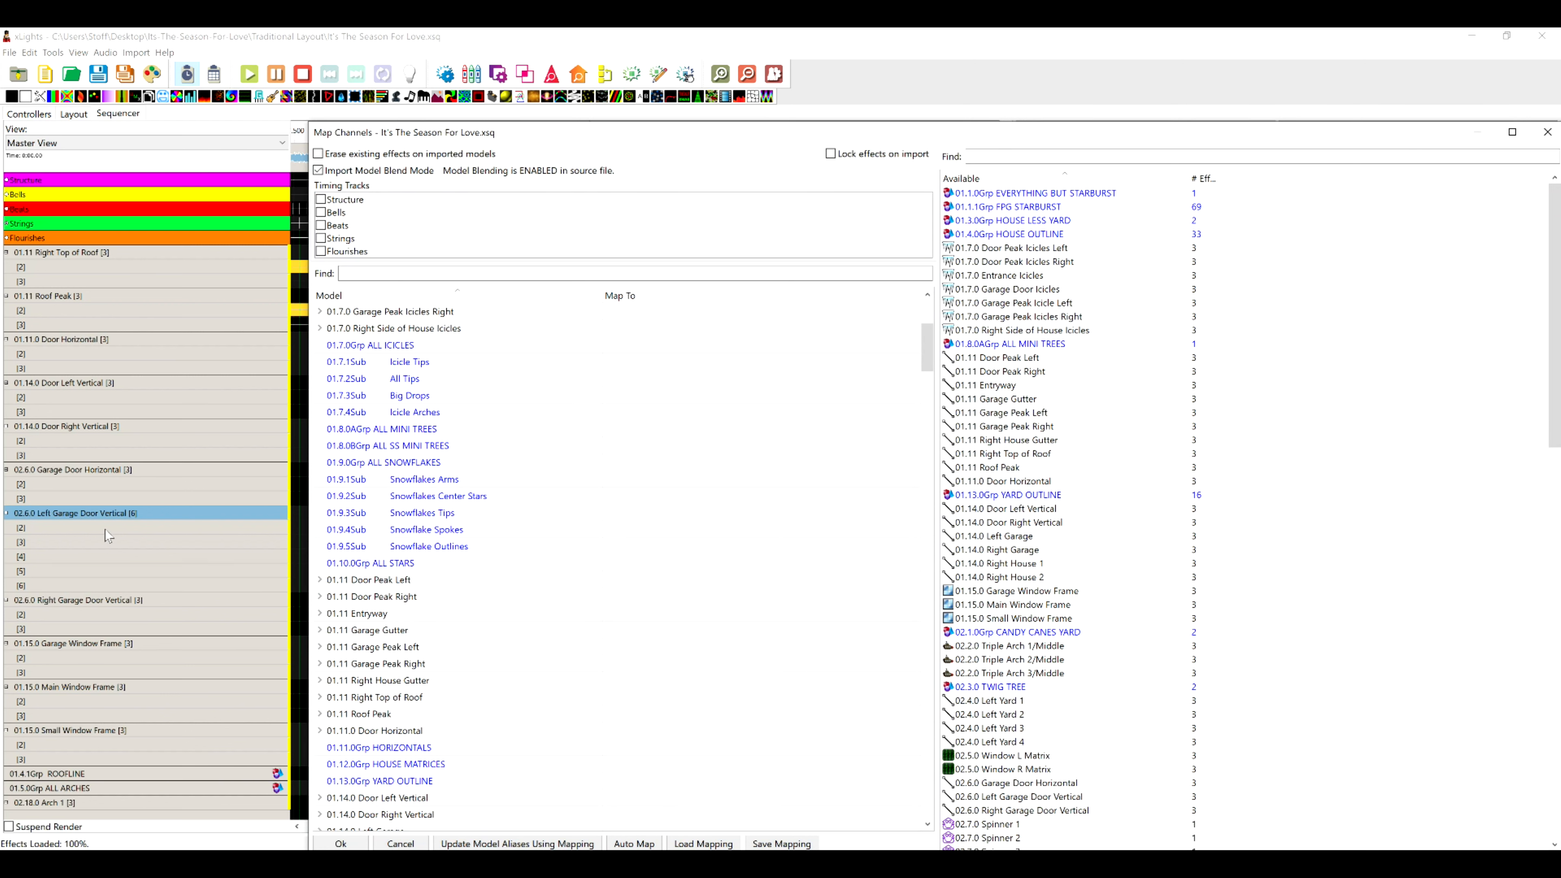
- Map the available 02.4.0 Left Yard 2 effects onto the 02.6.0 Left Garage Door Vertical model
scroll(428, 645, down, 1)
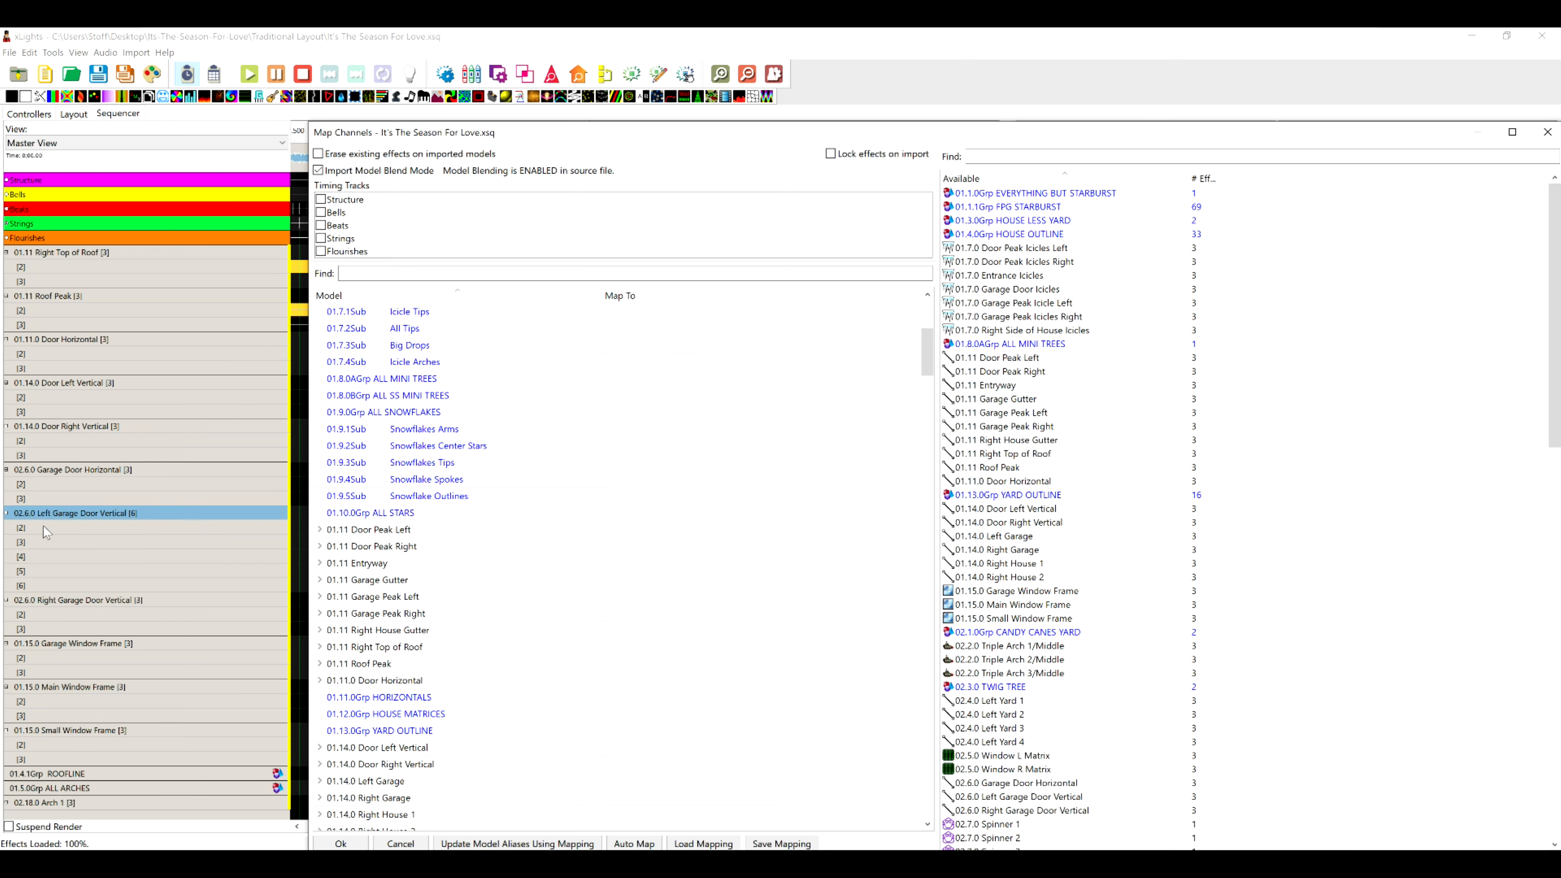
scroll(390, 750, down, 12)
scroll(391, 751, down, 1)
click(427, 750)
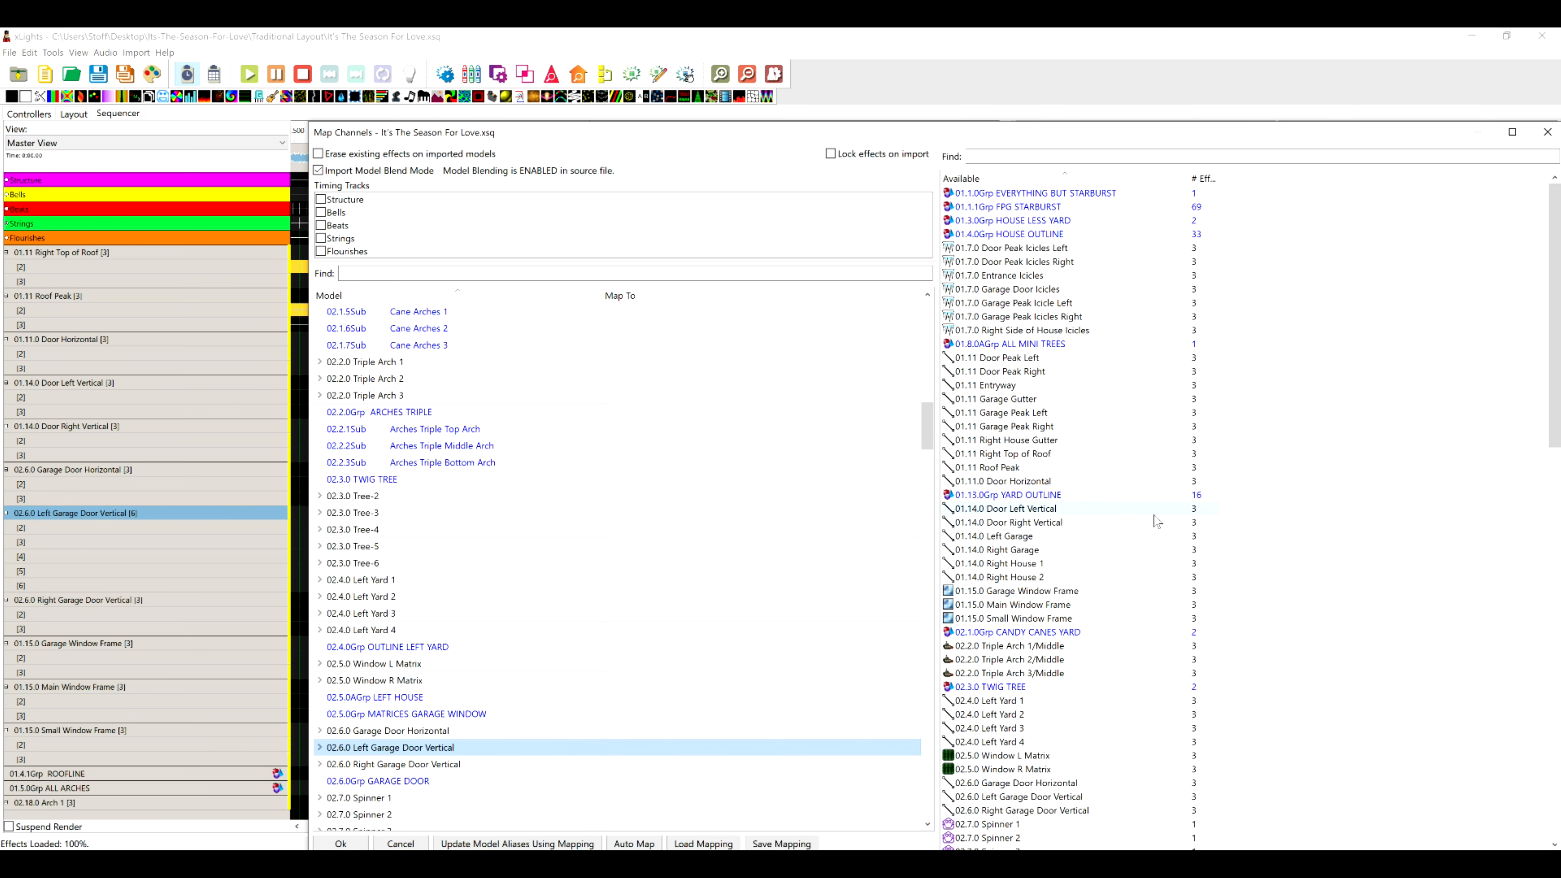
scroll(1143, 609, down, 1)
scroll(1143, 611, down, 1)
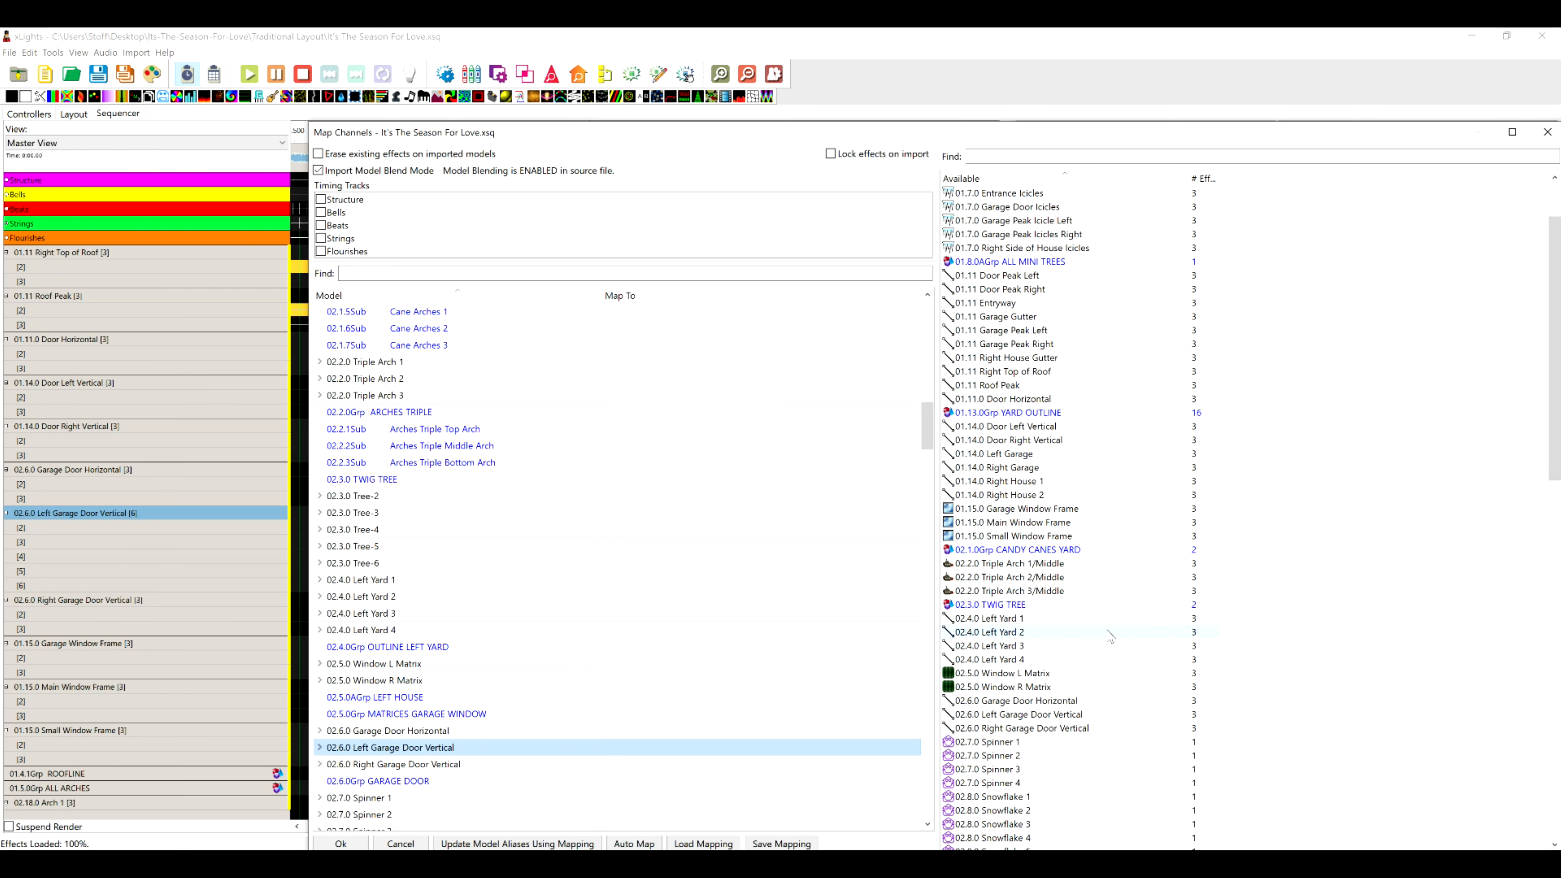
click(1027, 632)
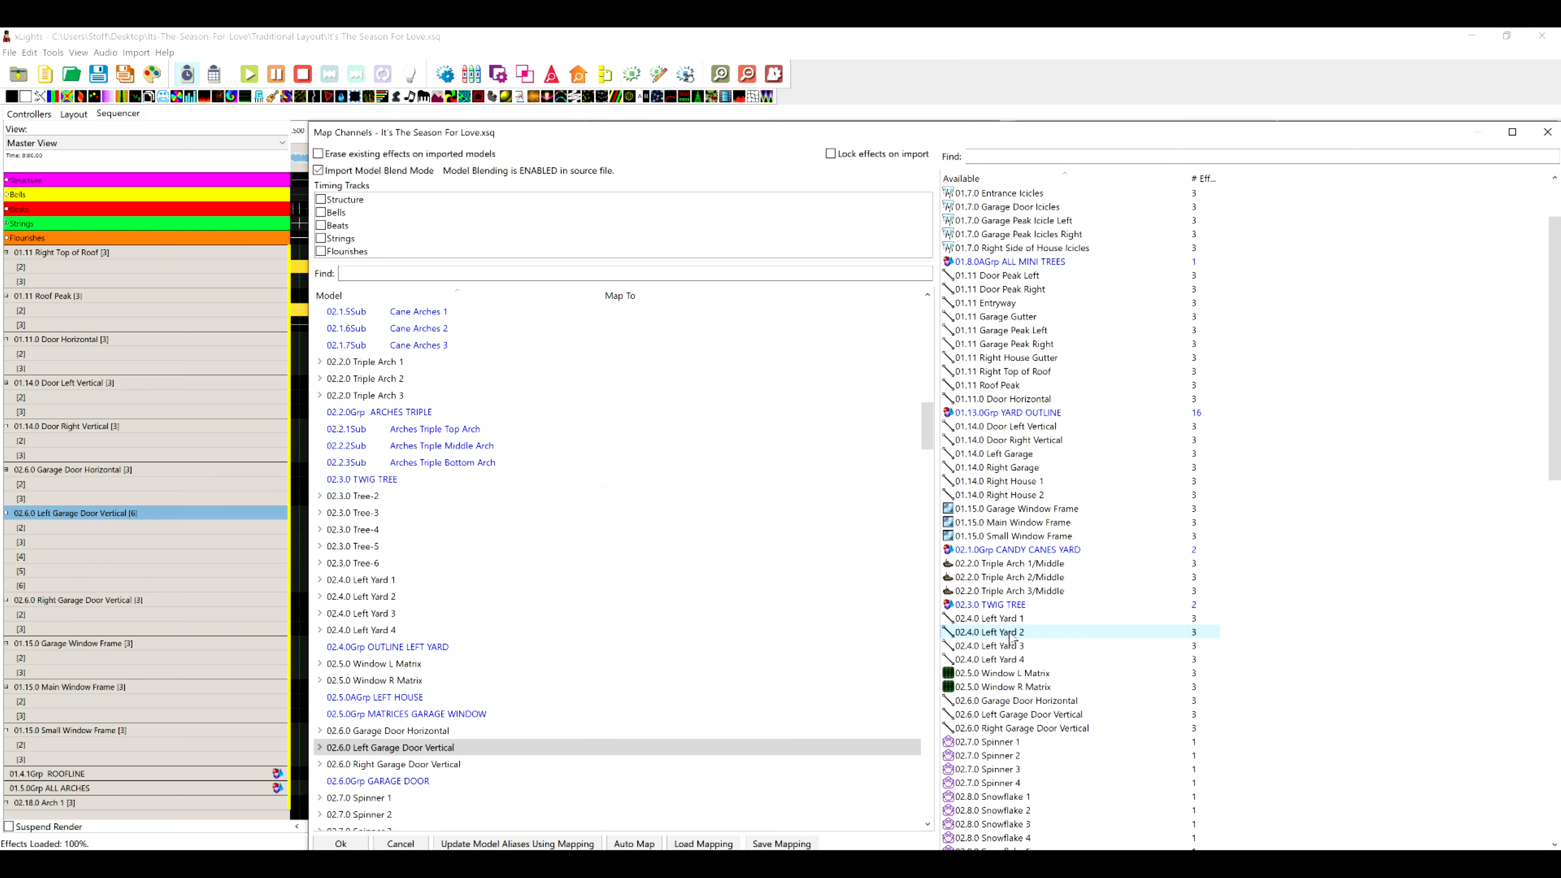
drag(1009, 633, 737, 758)
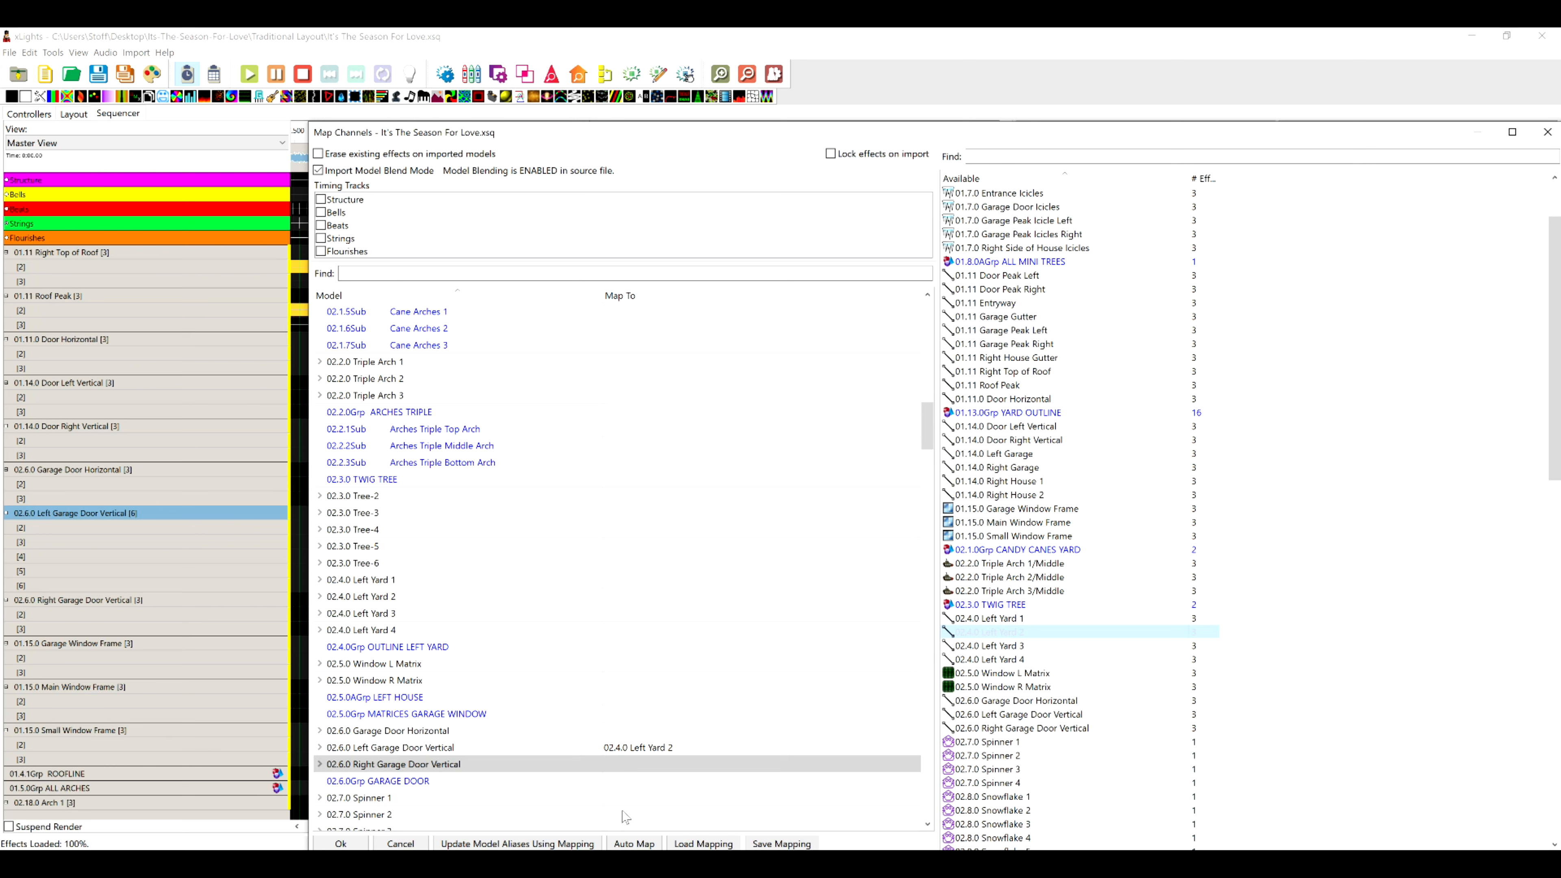
- Complete the effects import without saving the mapping changes for future imports
click(341, 845)
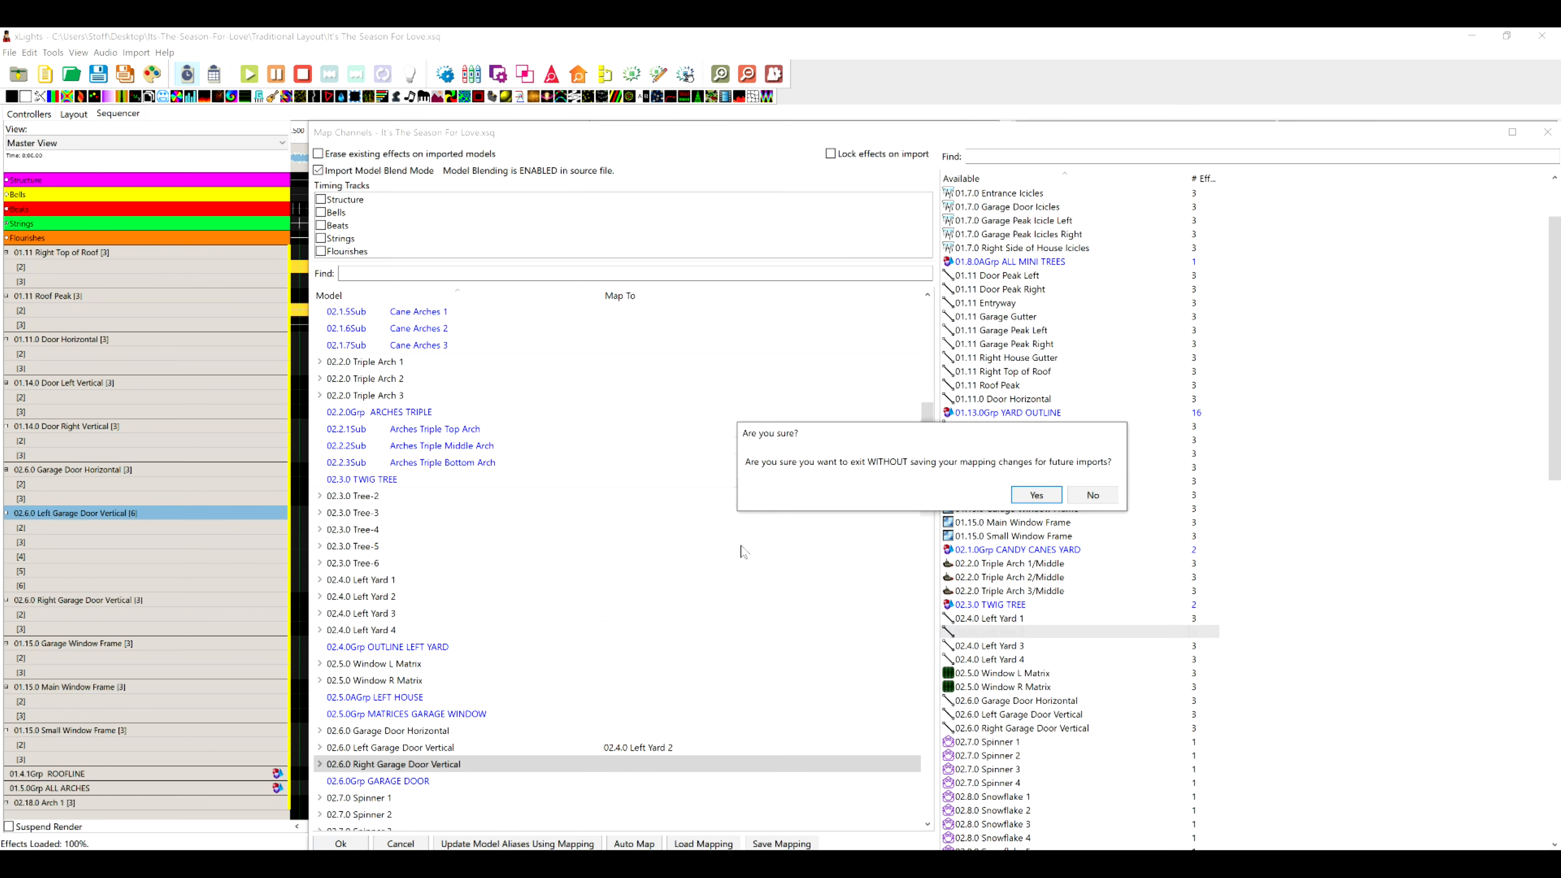
click(1085, 495)
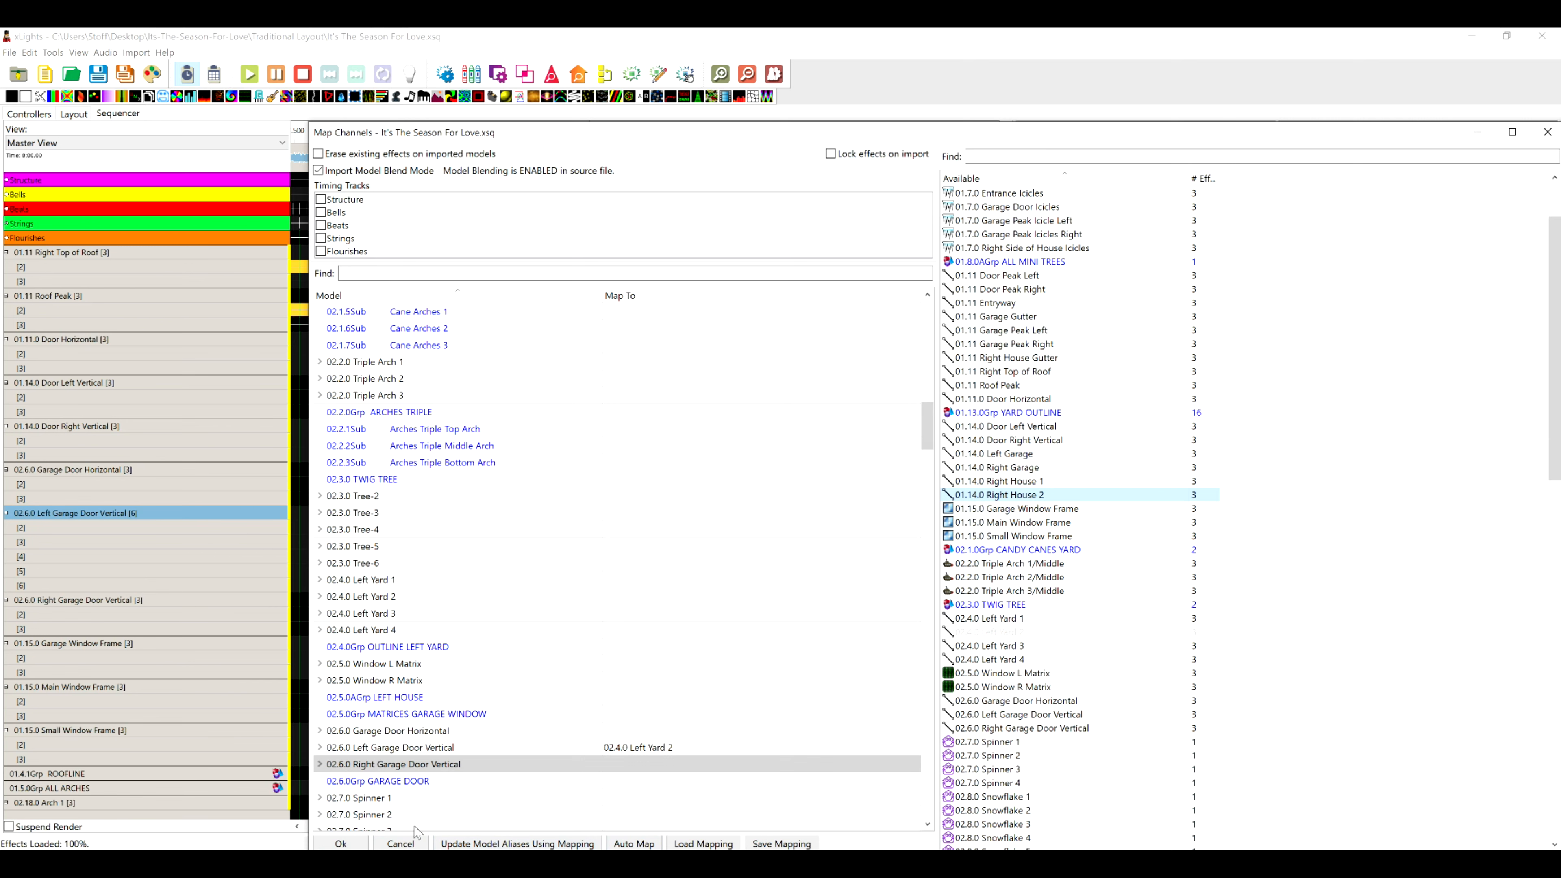
click(362, 842)
click(1032, 496)
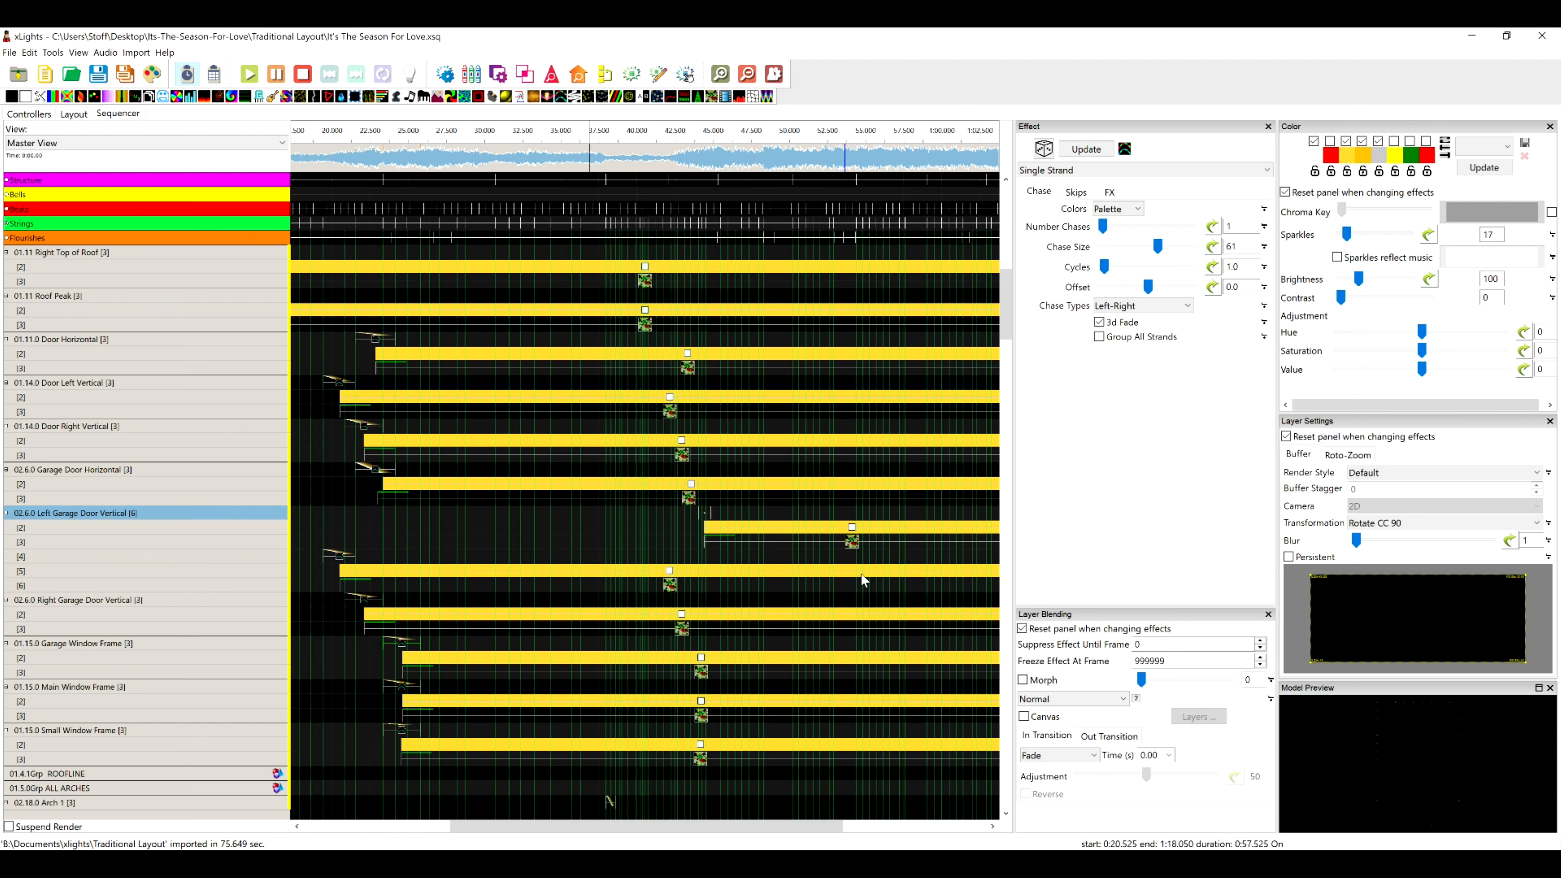
- Shorten the On and Twinkle effects on layers 5 and 6 of Left Garage Door Vertical to end at about 44.075 seconds
drag(991, 580, 688, 584)
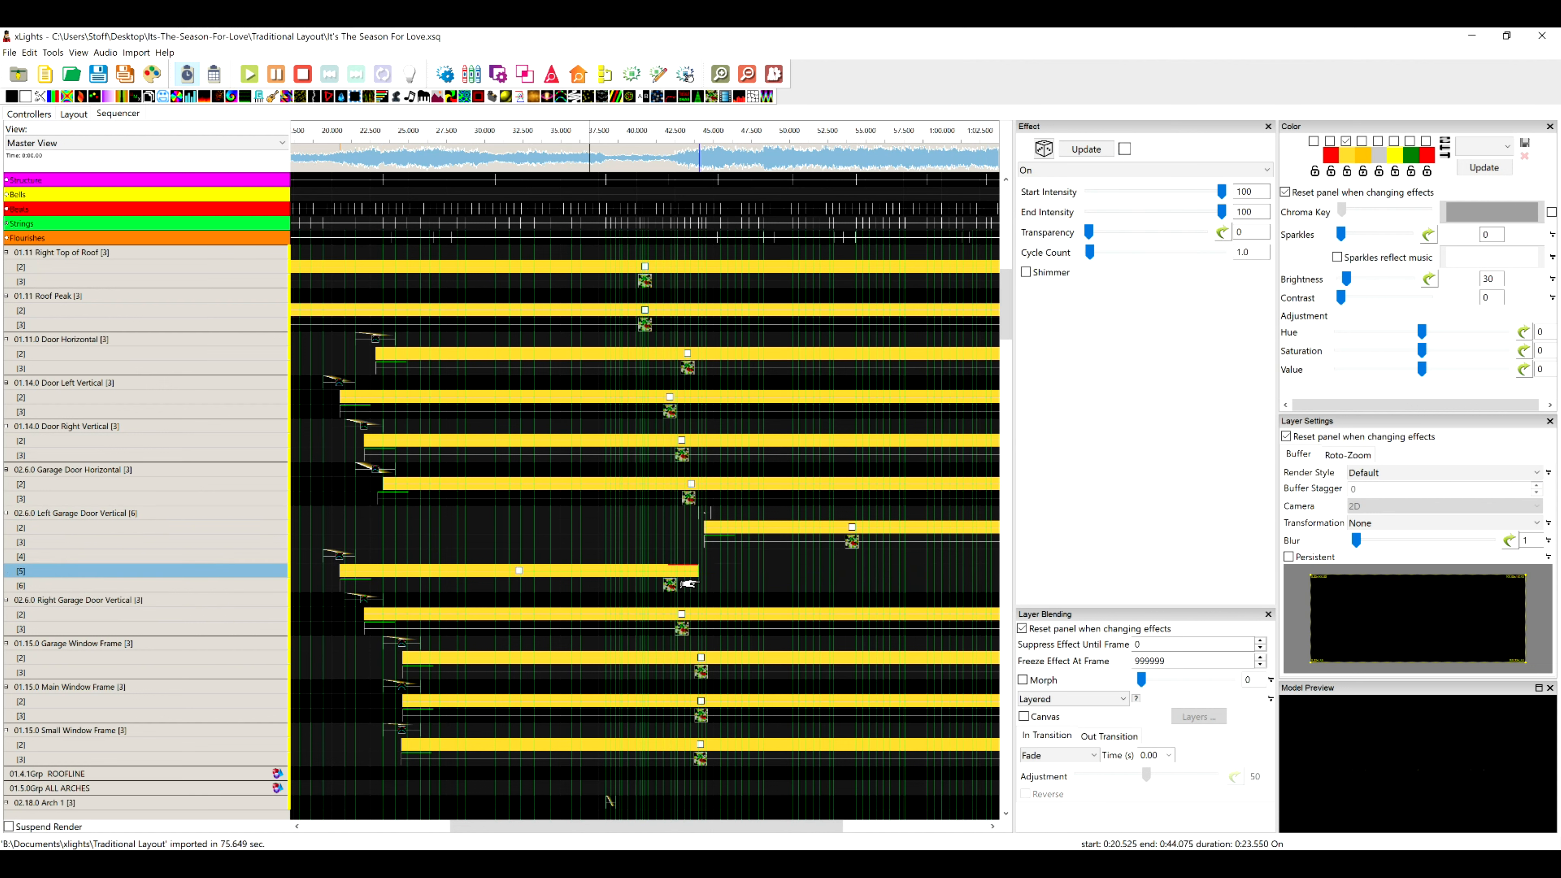
drag(985, 591, 690, 600)
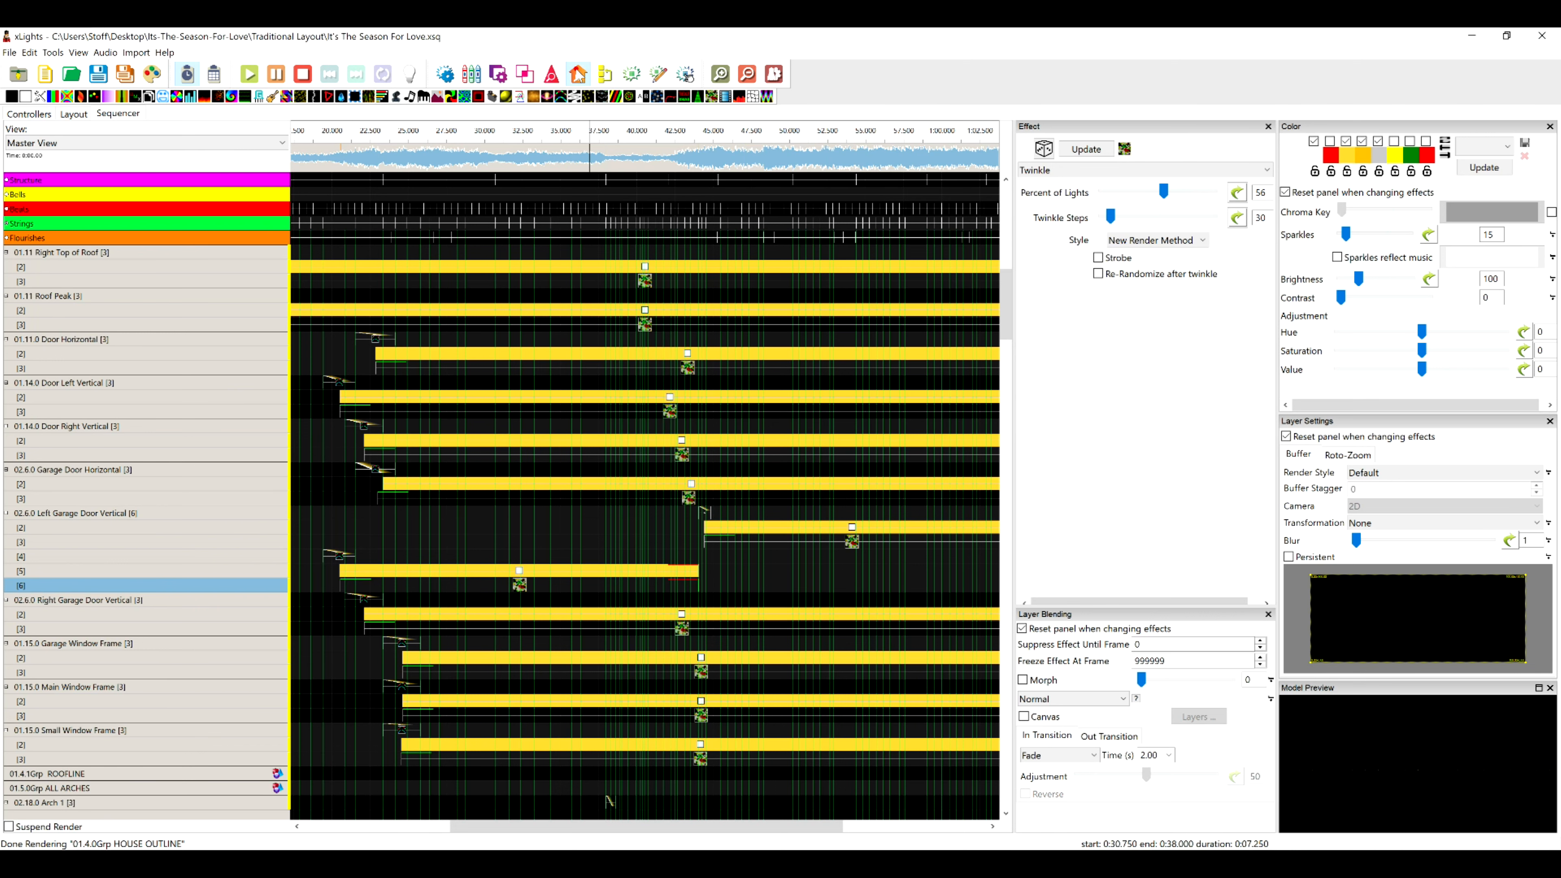
- Play the section from about 41 to 50 seconds in the House Preview, then stop playback and close the preview
click(575, 72)
drag(797, 253, 774, 188)
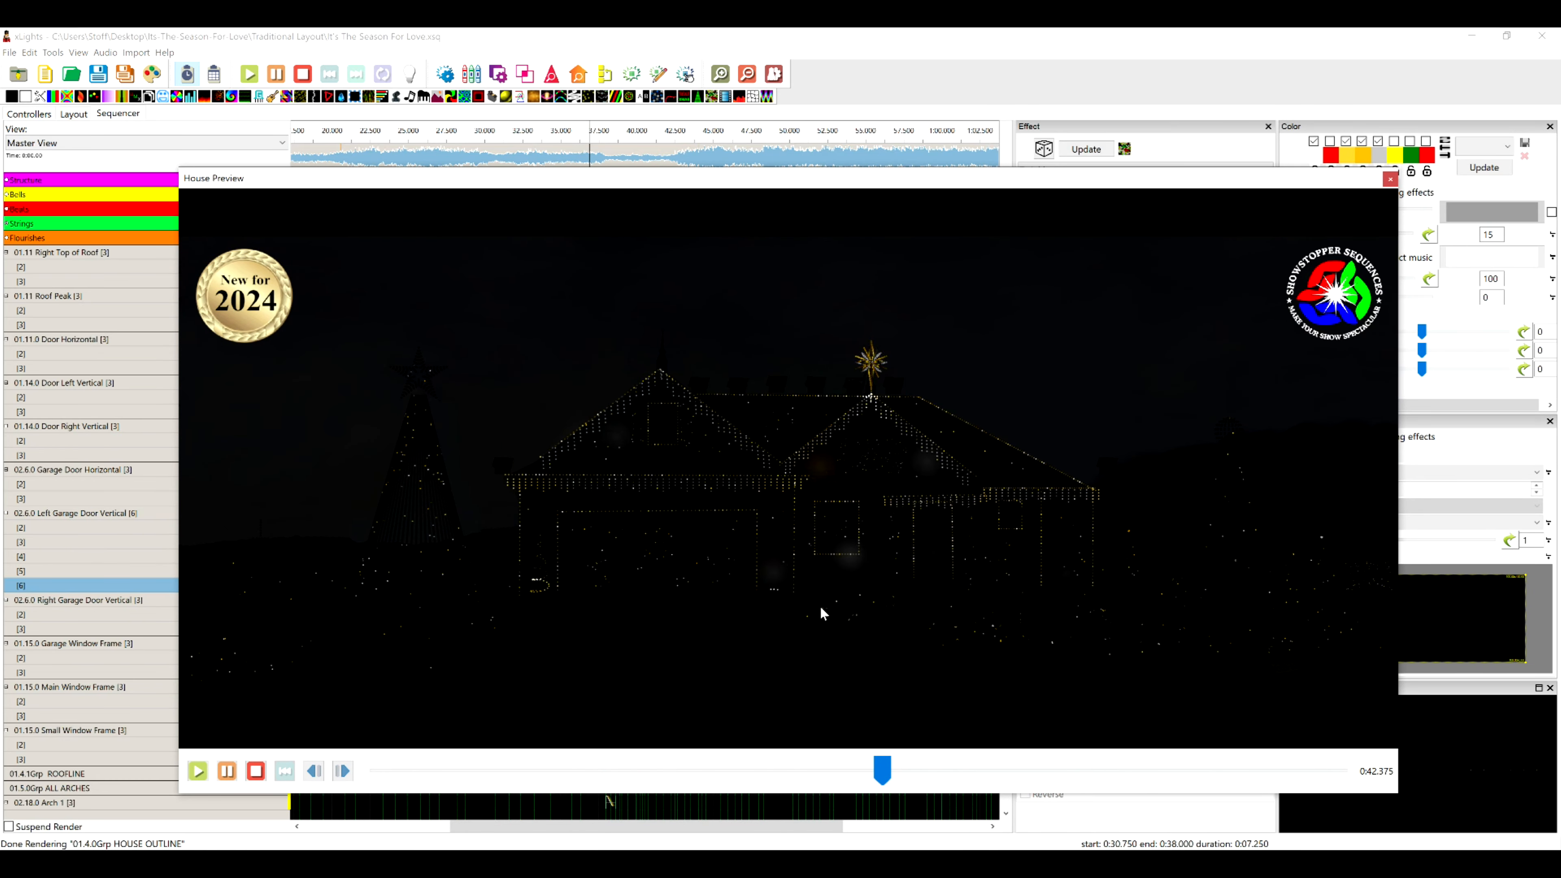
click(198, 772)
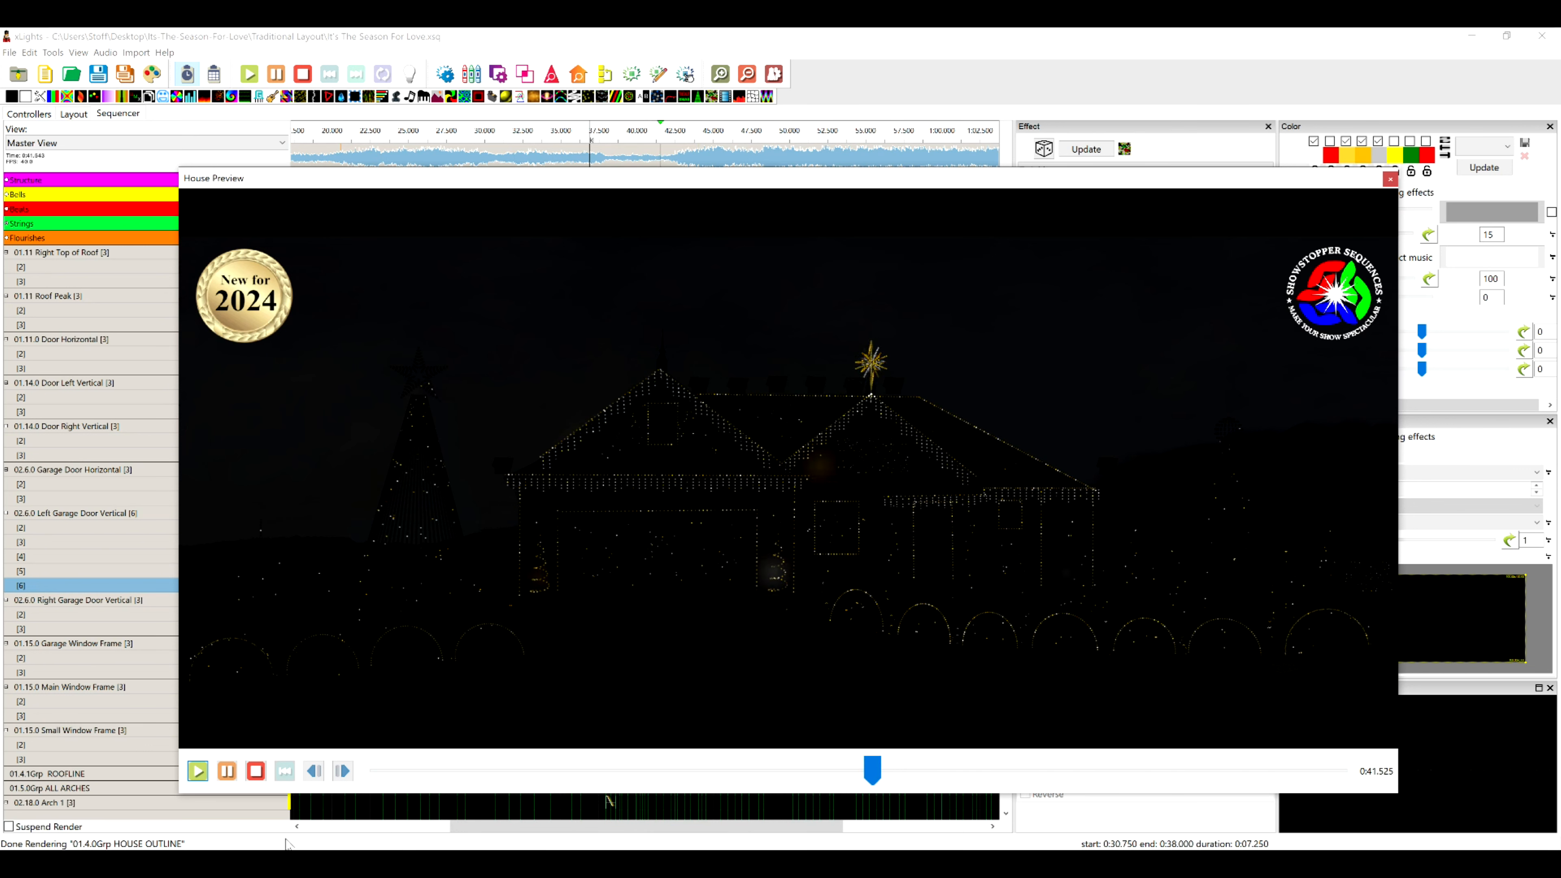
click(256, 772)
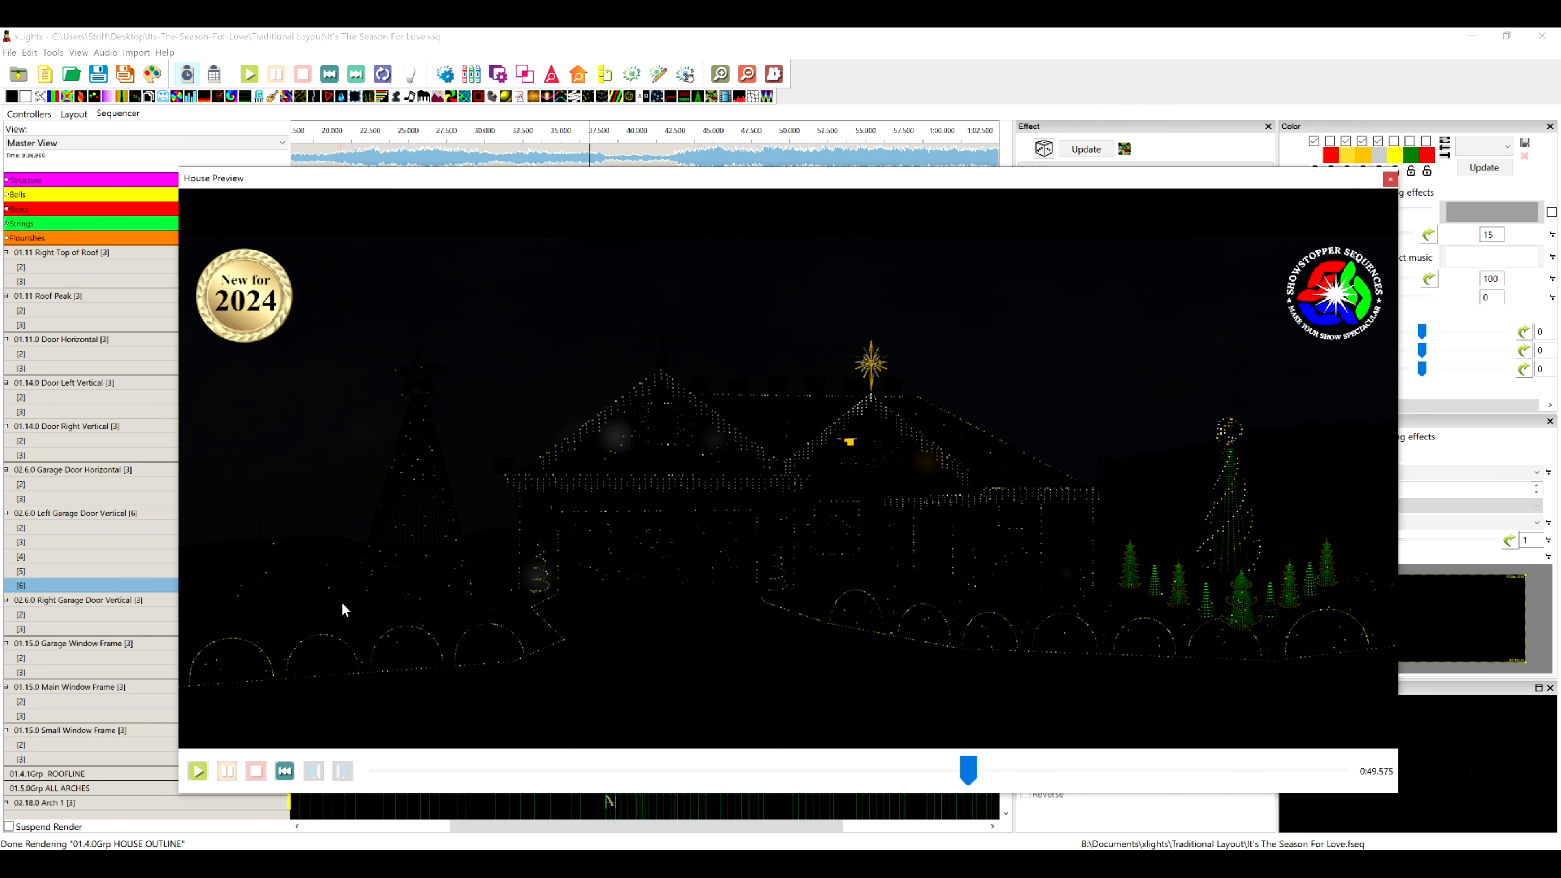
click(579, 75)
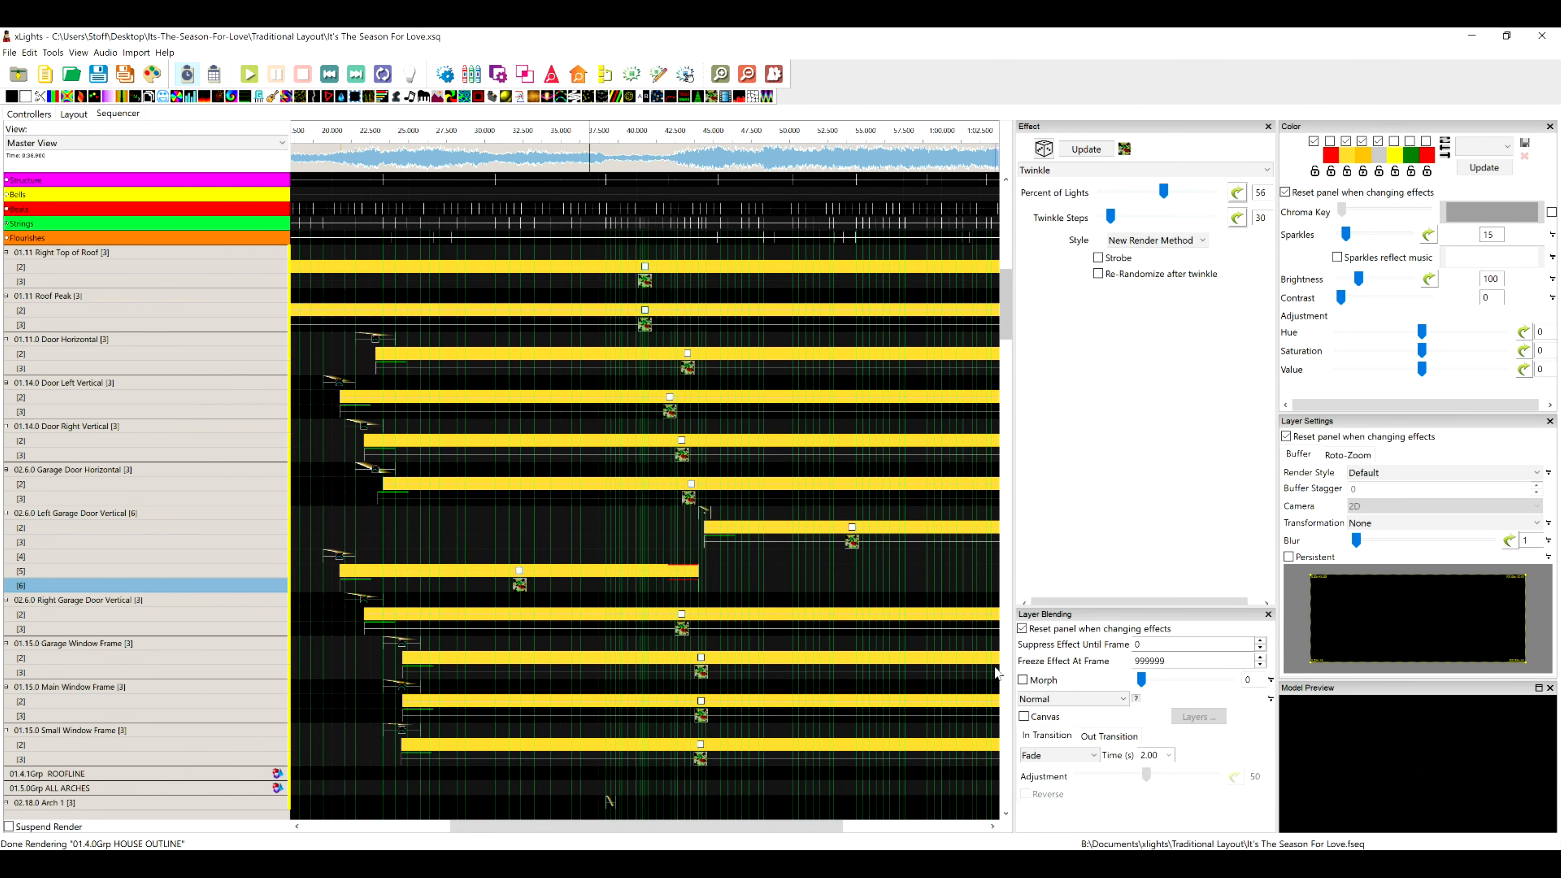
- Select the Liquid effect starting at 44.175 seconds on layer 4 of 01.1.1Grp FPG STARBURST and open an enlarged 2D Path Generator
drag(1006, 304, 1005, 210)
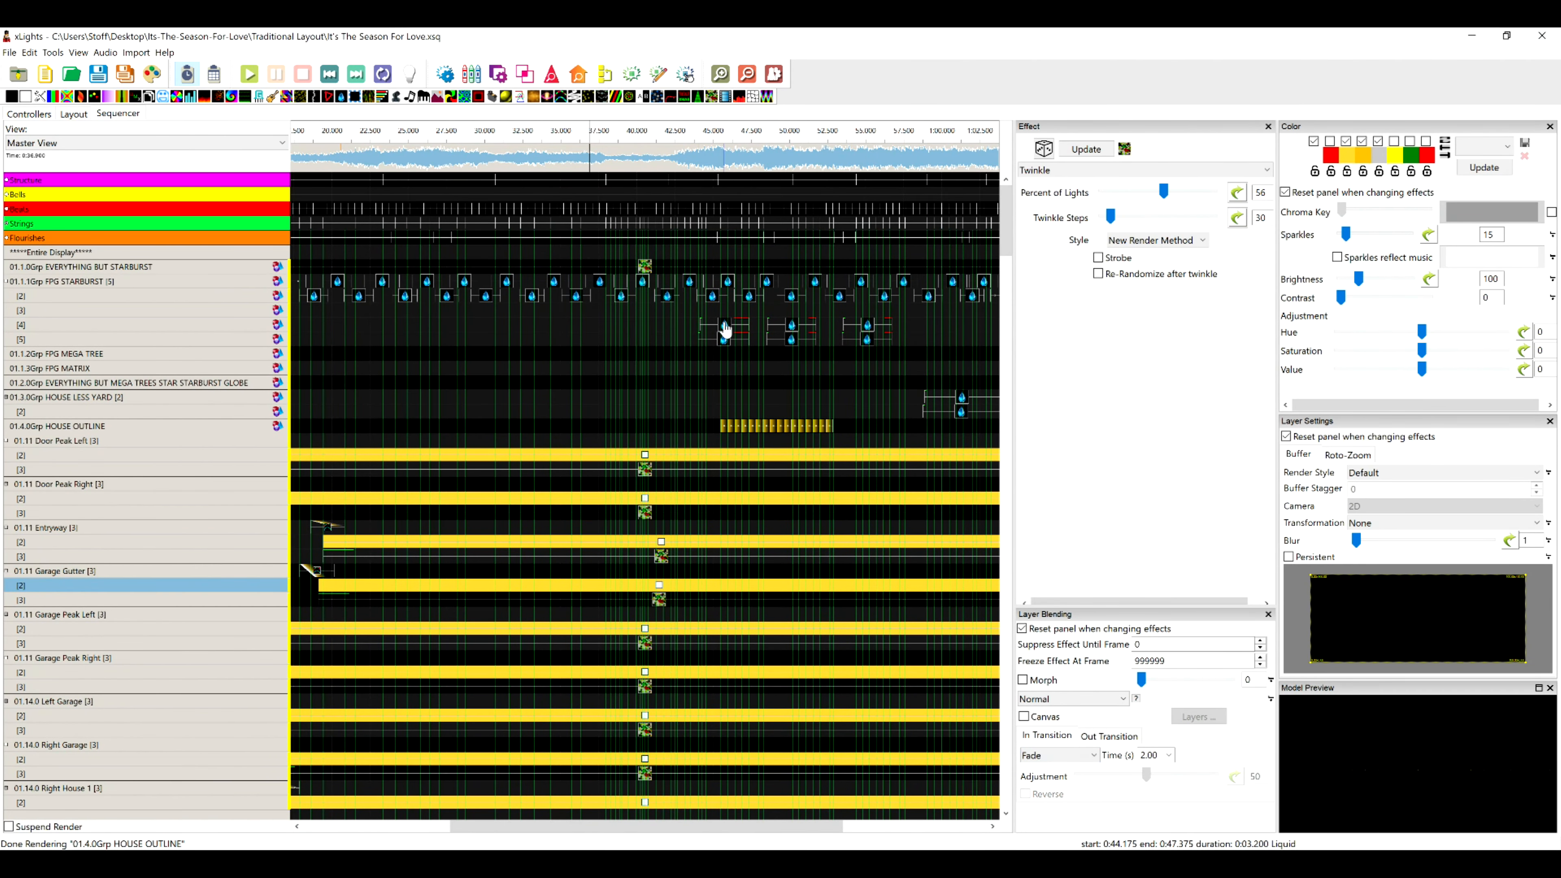
click(725, 330)
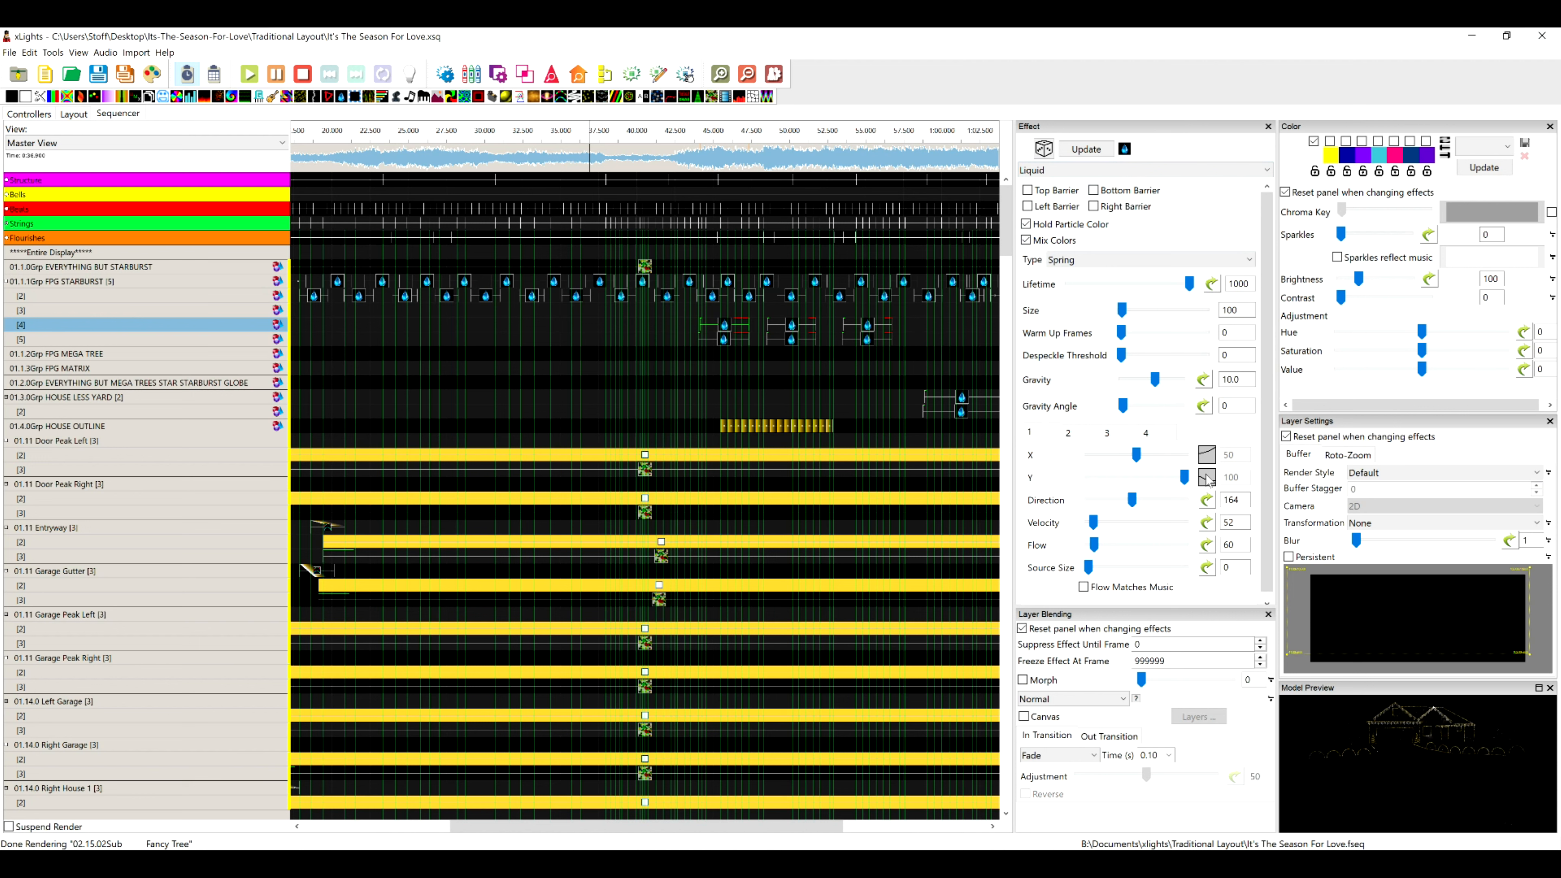
click(62, 57)
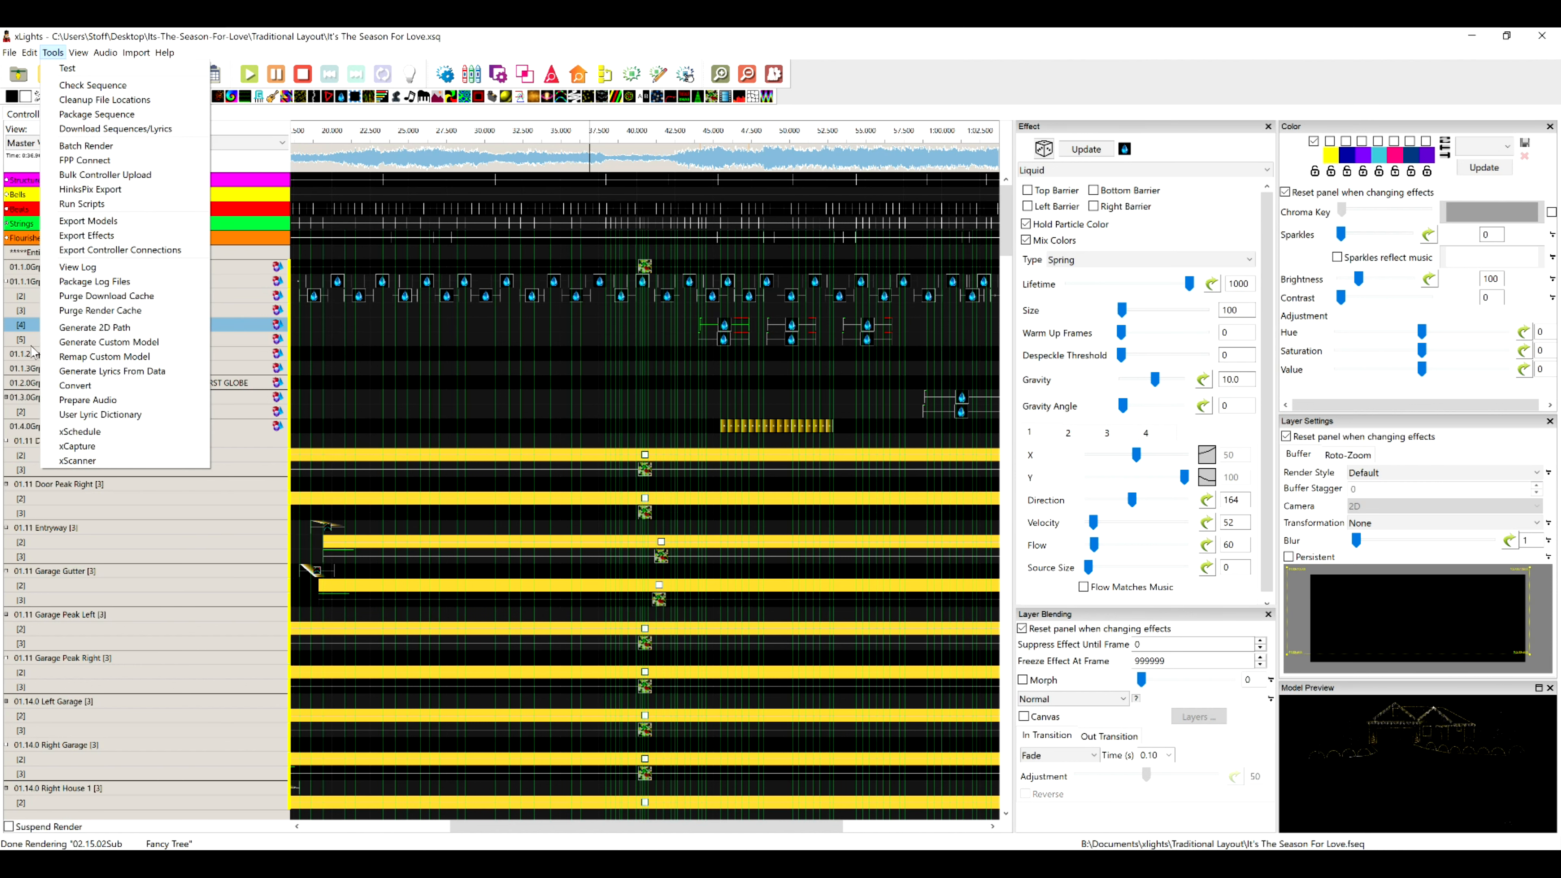
click(83, 328)
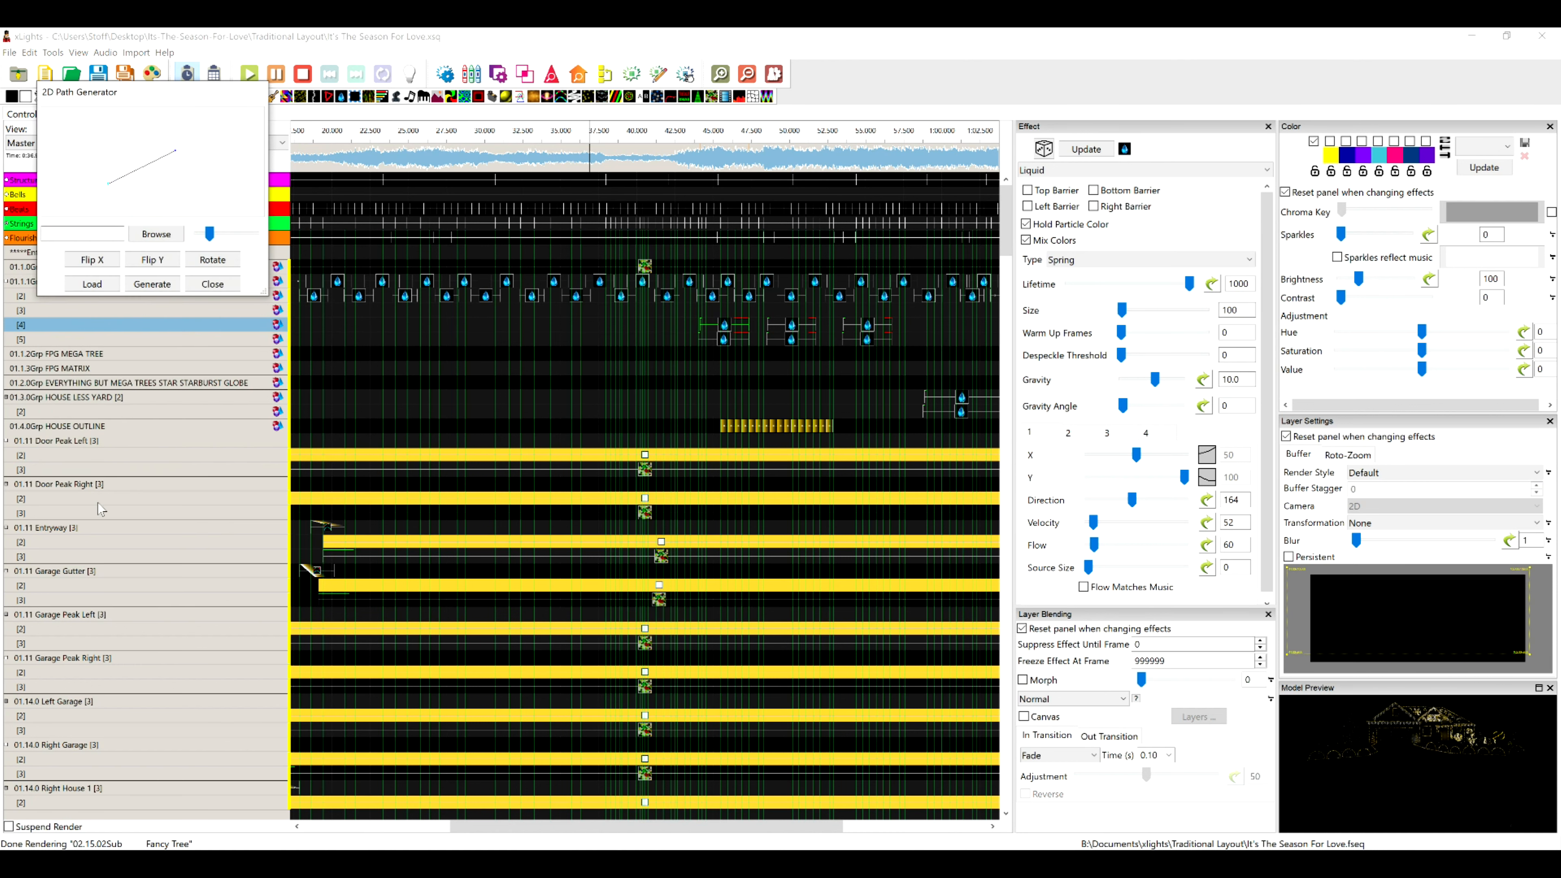
drag(202, 95, 229, 159)
drag(295, 362, 1171, 784)
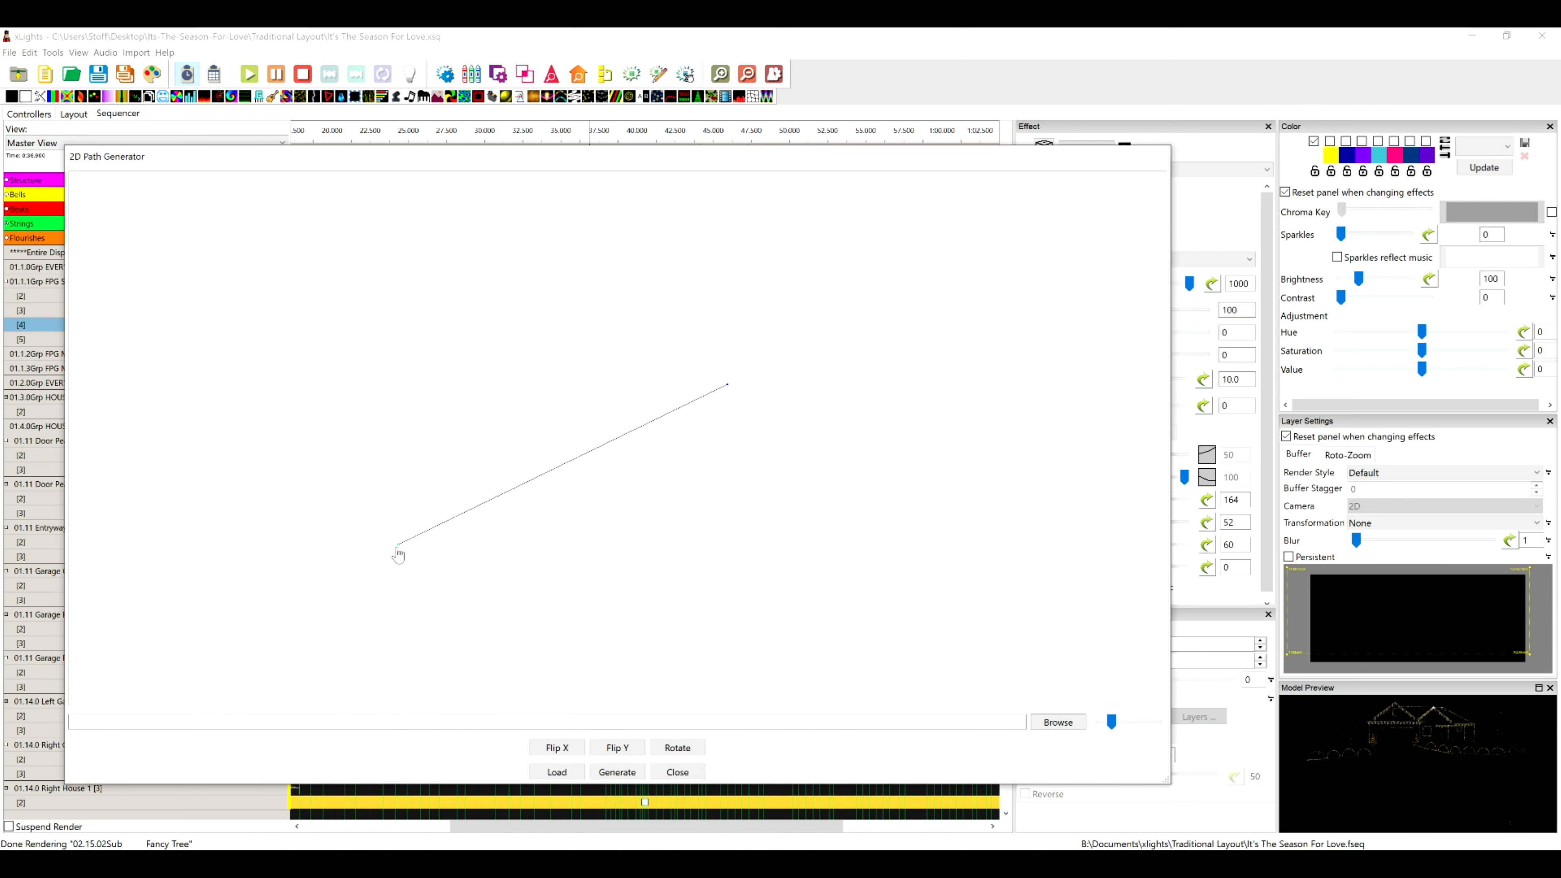
- Draw a path that drops steeply from near the canvas centre and sweeps right into a flat end, using six added points
mouse_move(398, 549)
mouse_down()
mouse_move(546, 417)
mouse_move(640, 395)
mouse_move(614, 424)
mouse_up()
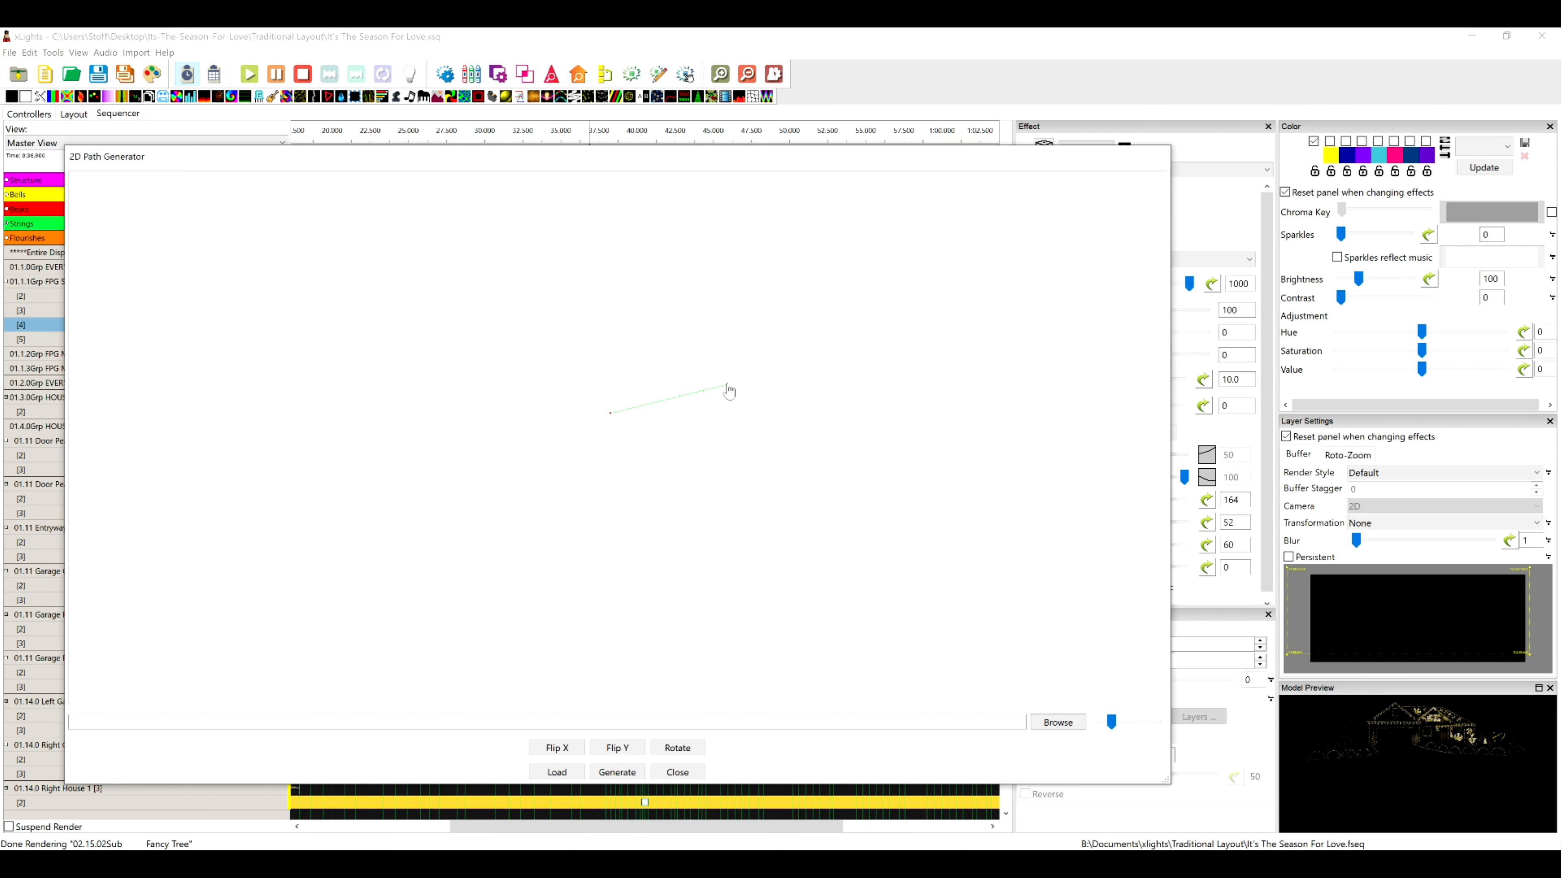
drag(728, 388, 628, 478)
click(653, 504)
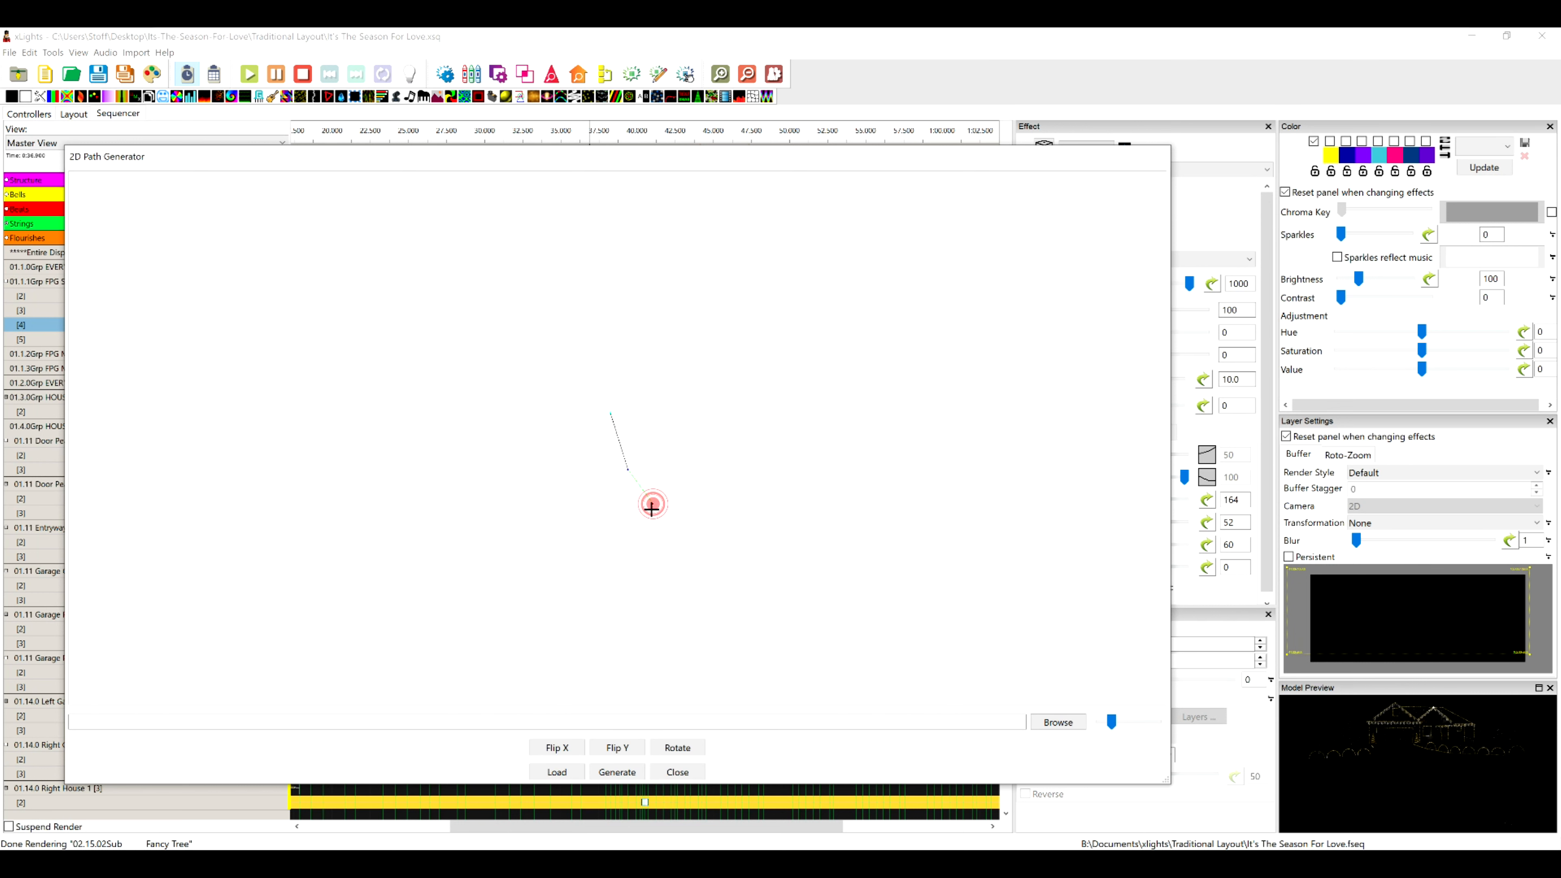
click(700, 529)
click(742, 556)
click(838, 565)
click(897, 570)
click(962, 568)
- Smooth the swoop path by adjusting its uneven points and inserting extra points in the bend and the flatter stretch
click(699, 535)
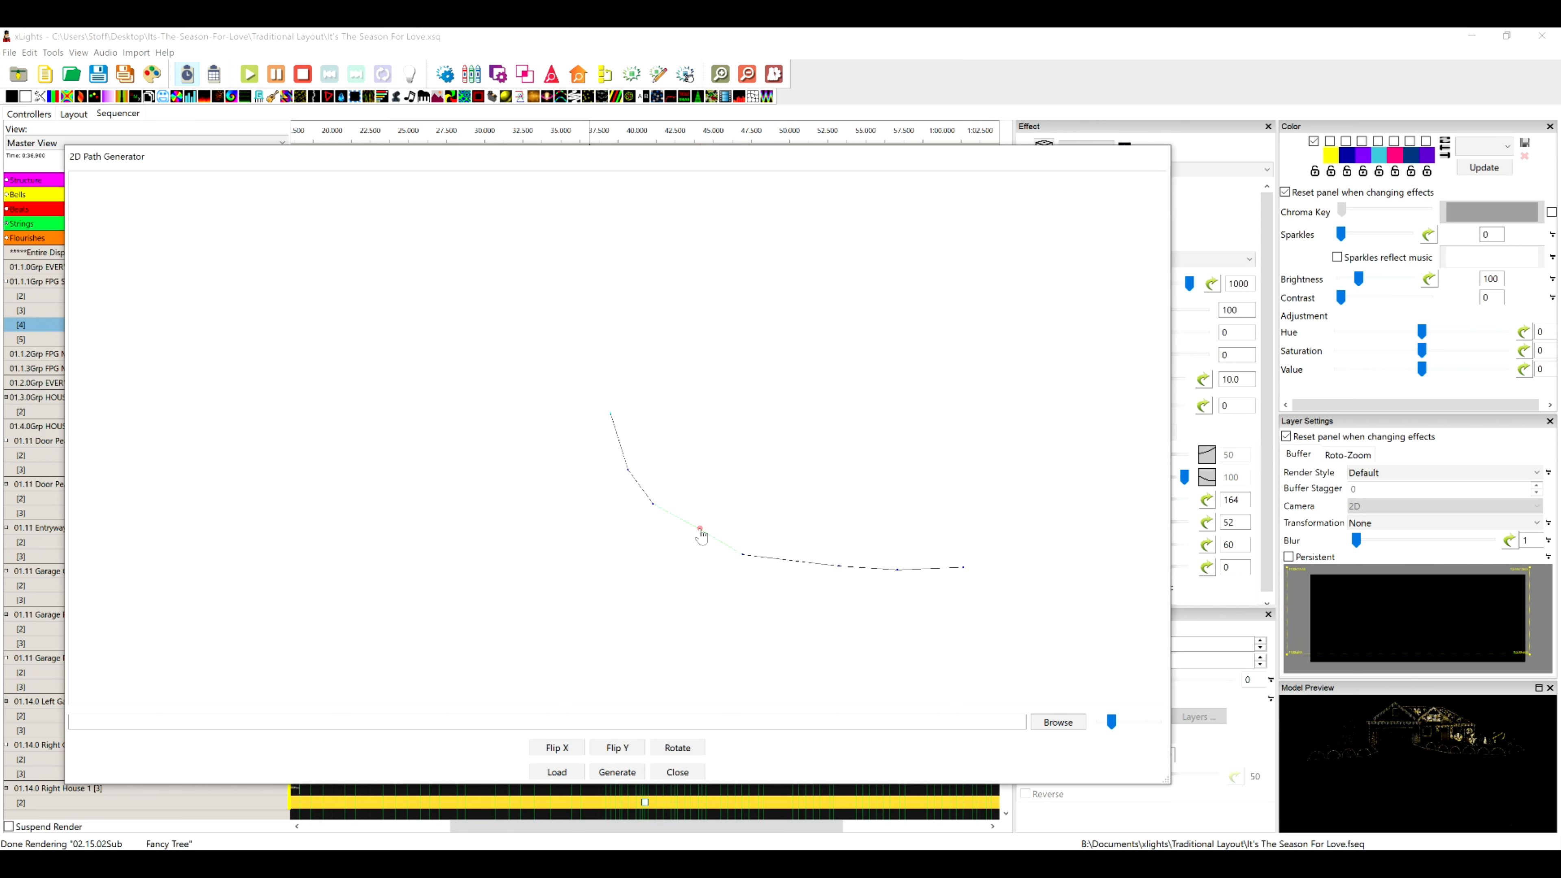
click(793, 560)
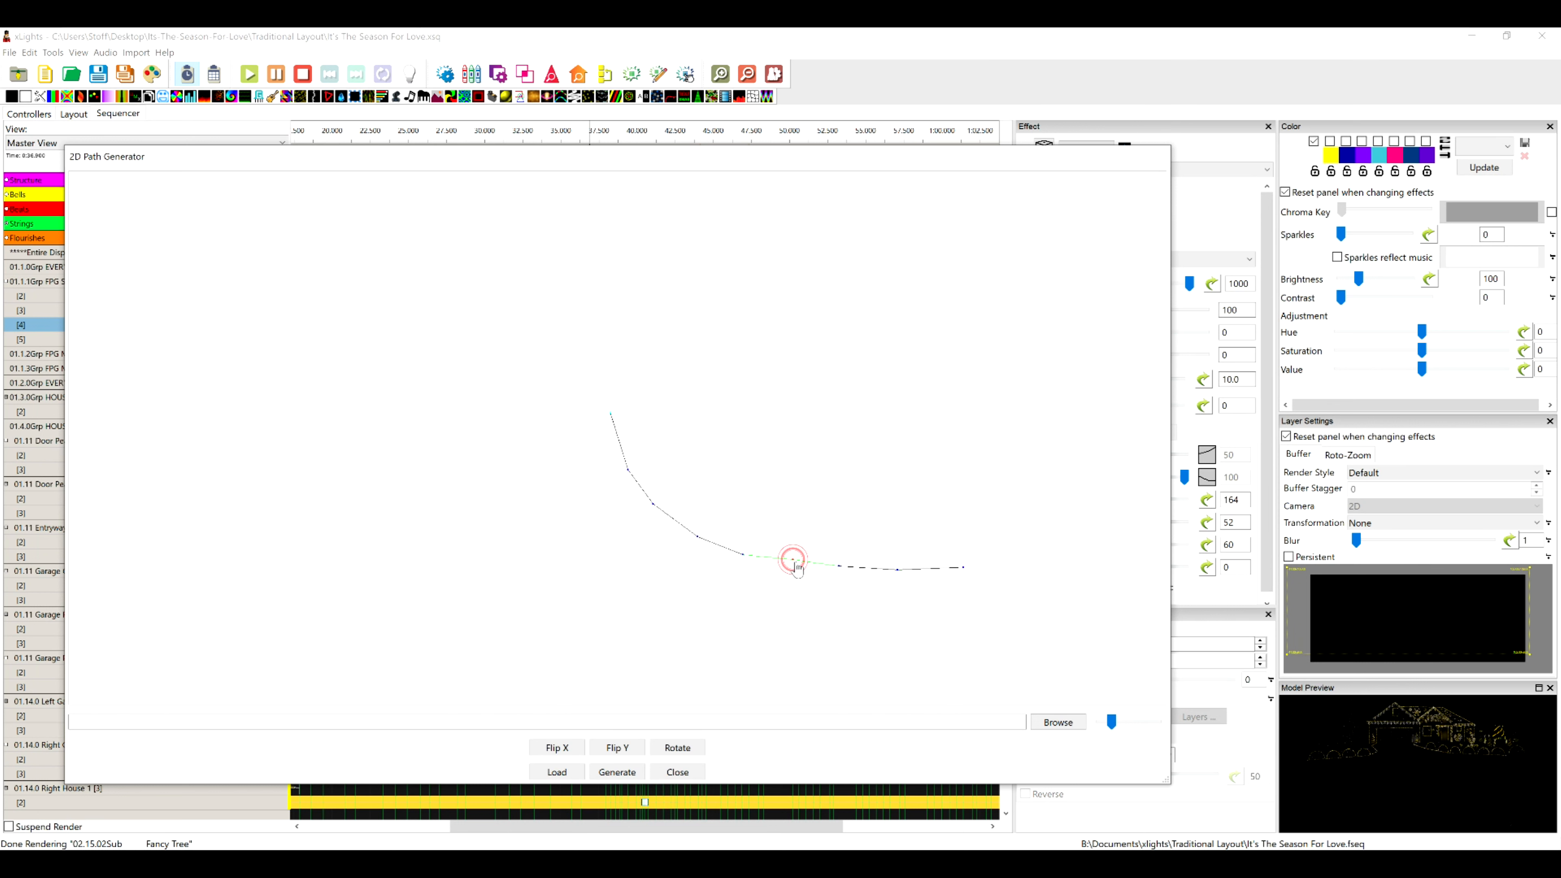
click(840, 568)
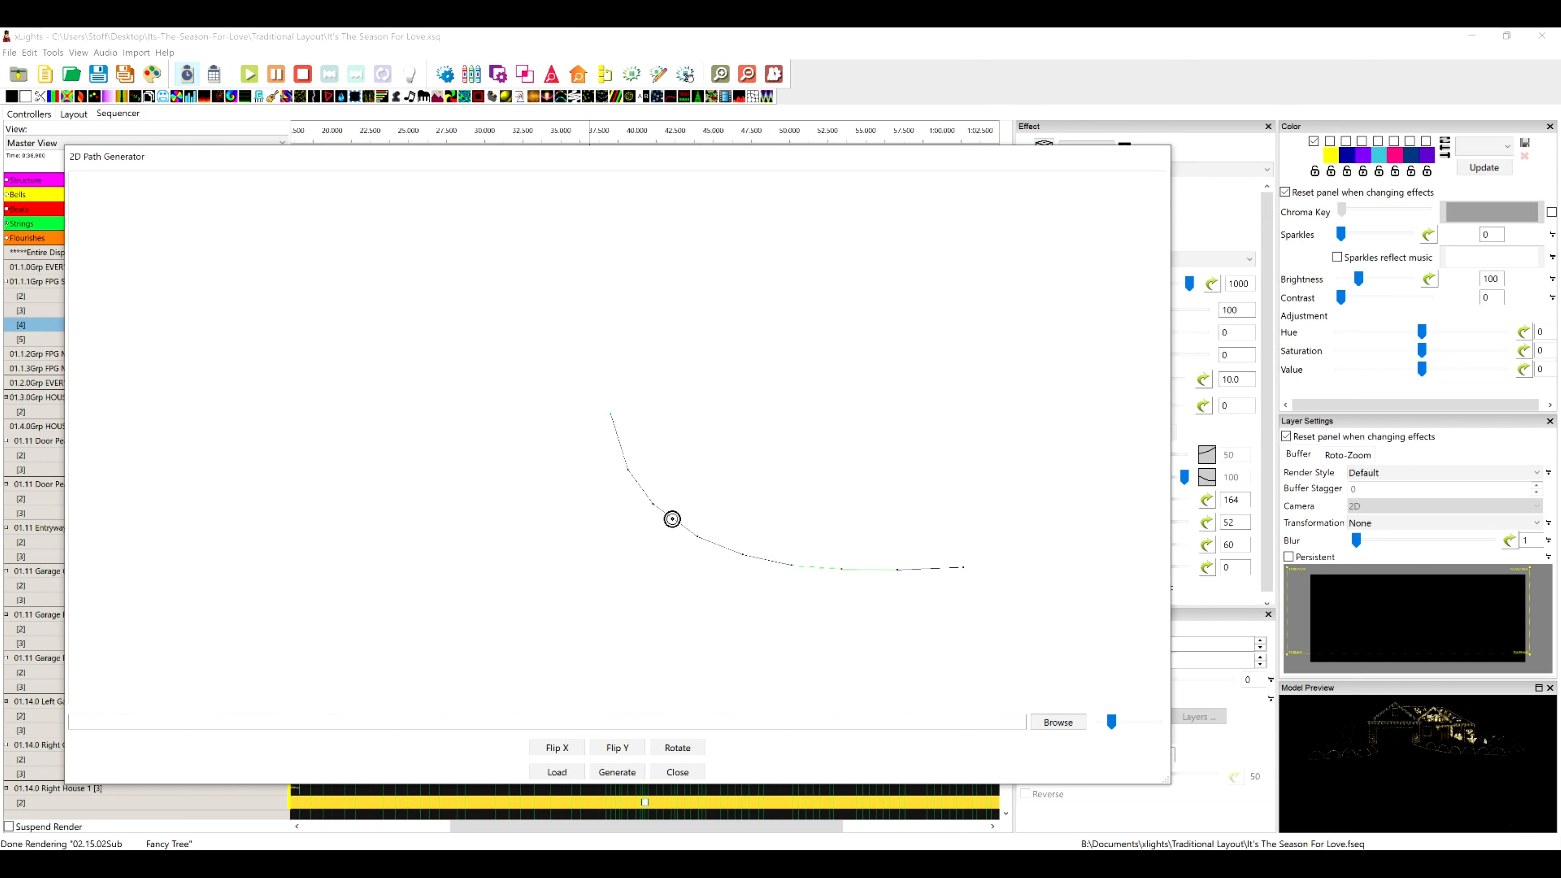
click(672, 519)
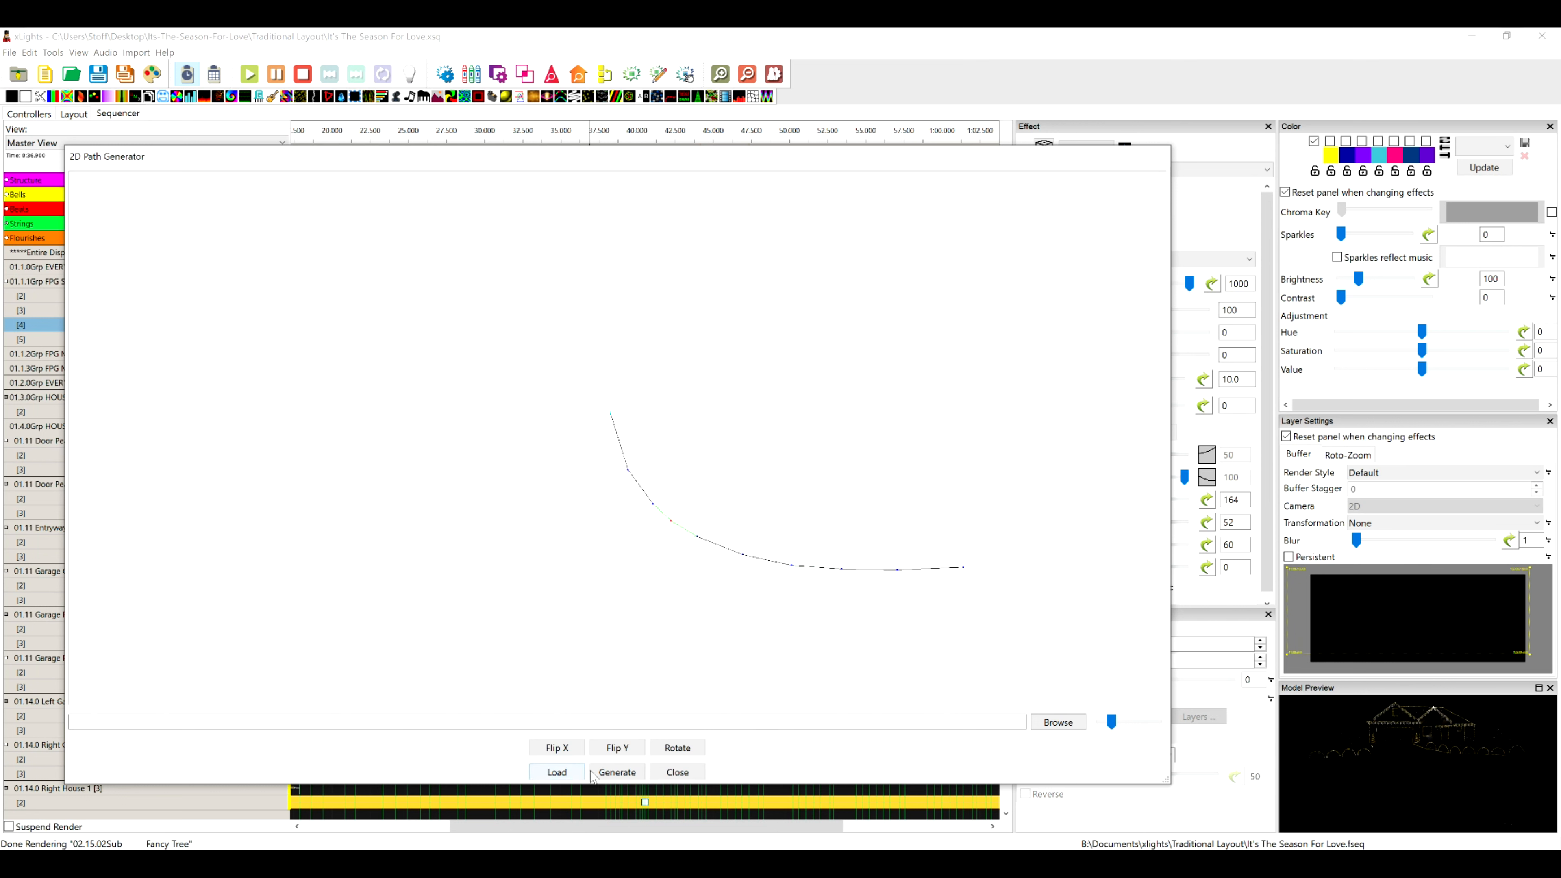
- Generate the value curve files from the path under the name Swoop Right and close the 2D Path Generator
click(605, 772)
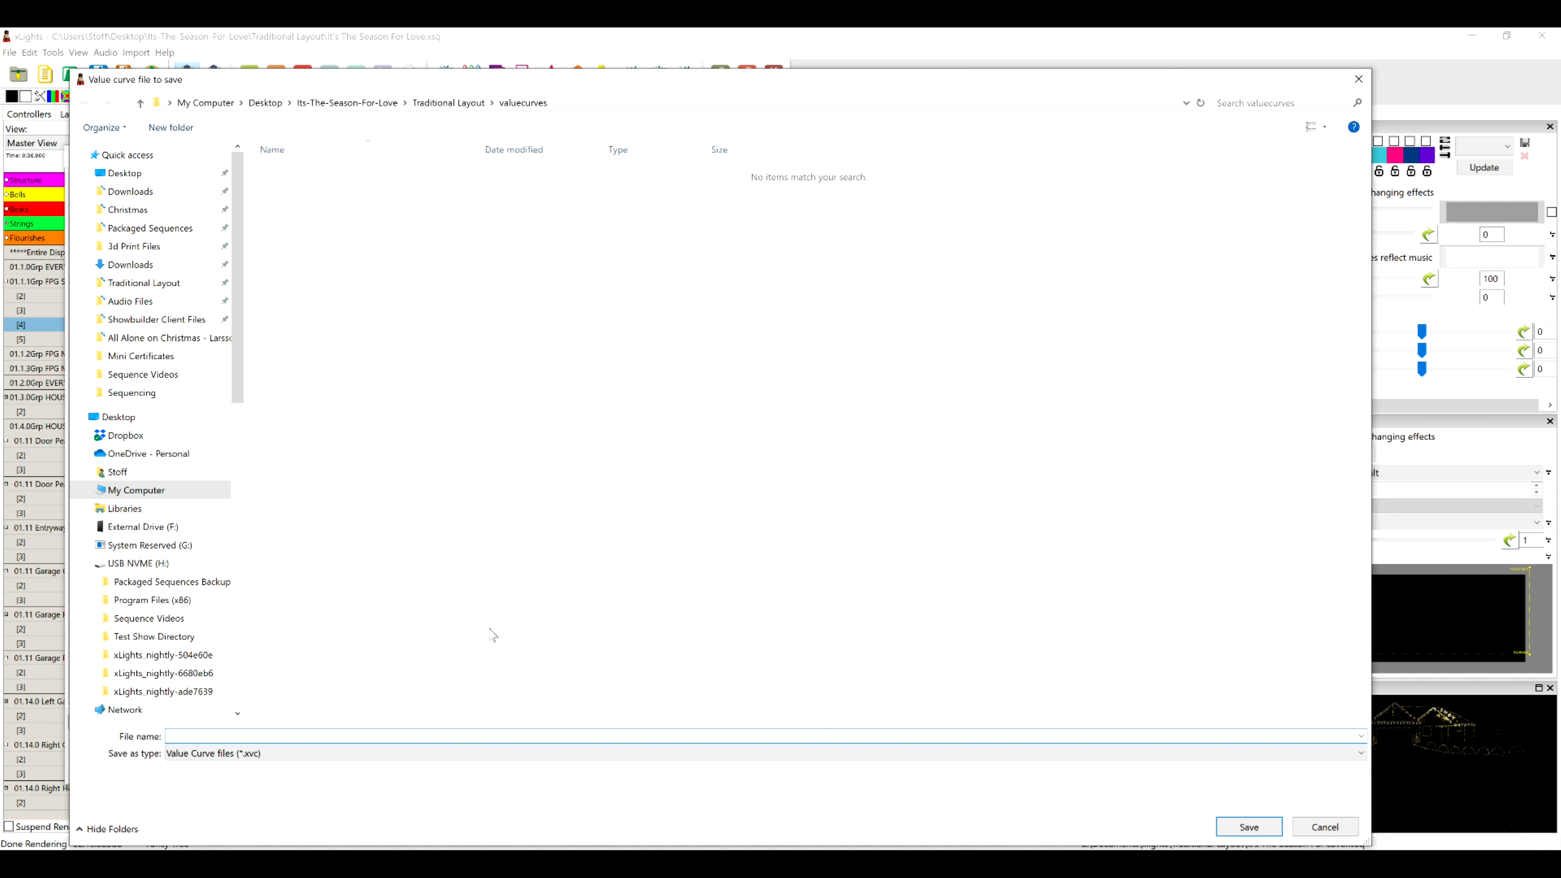
text(Swoop Right)
click(1241, 827)
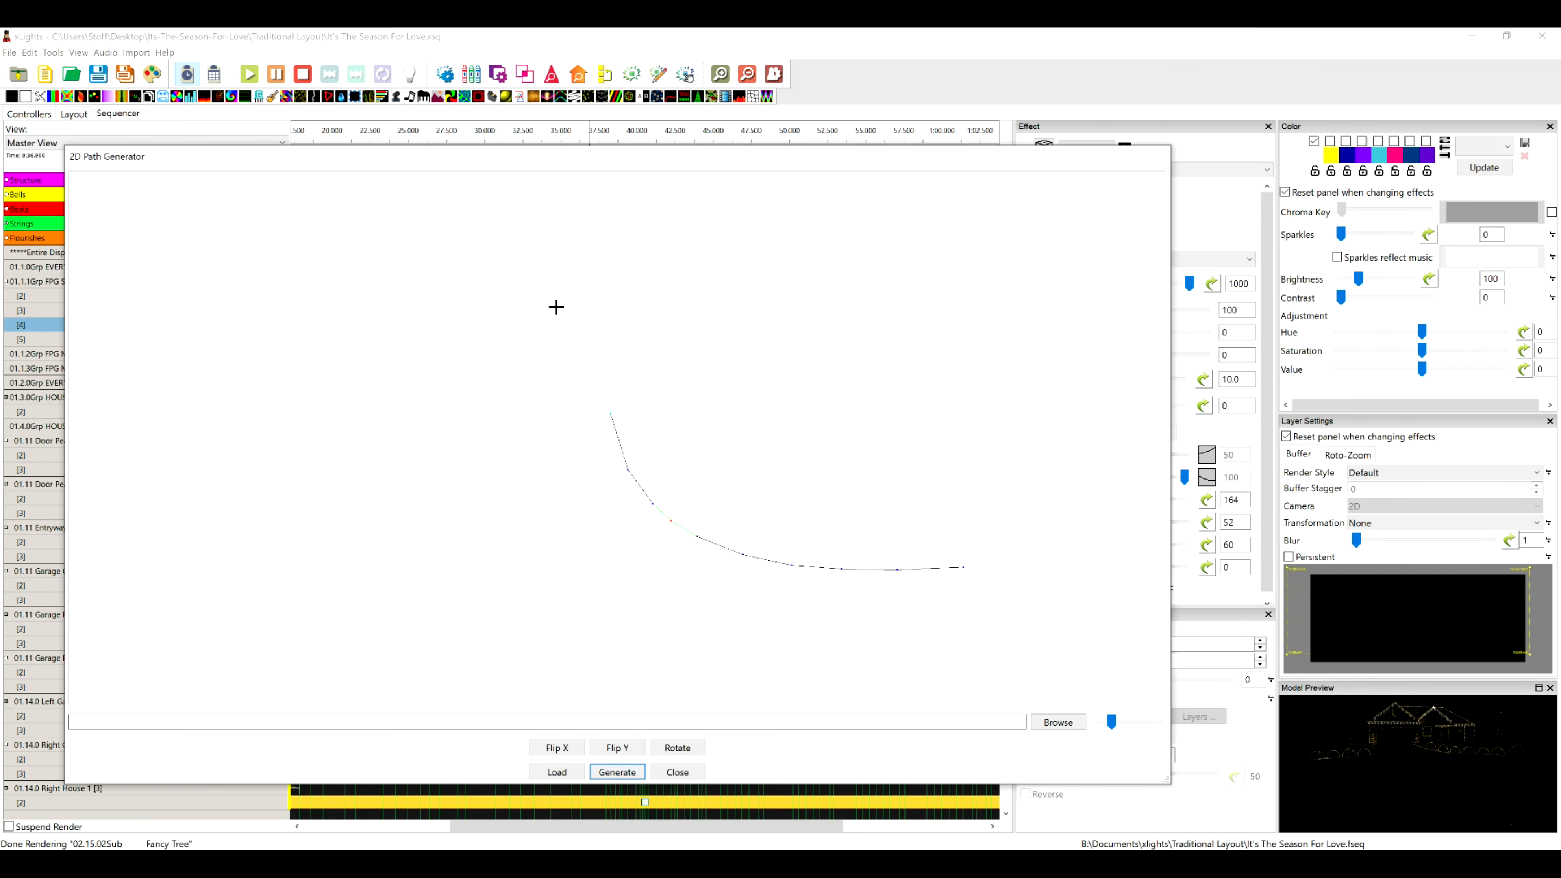
click(681, 774)
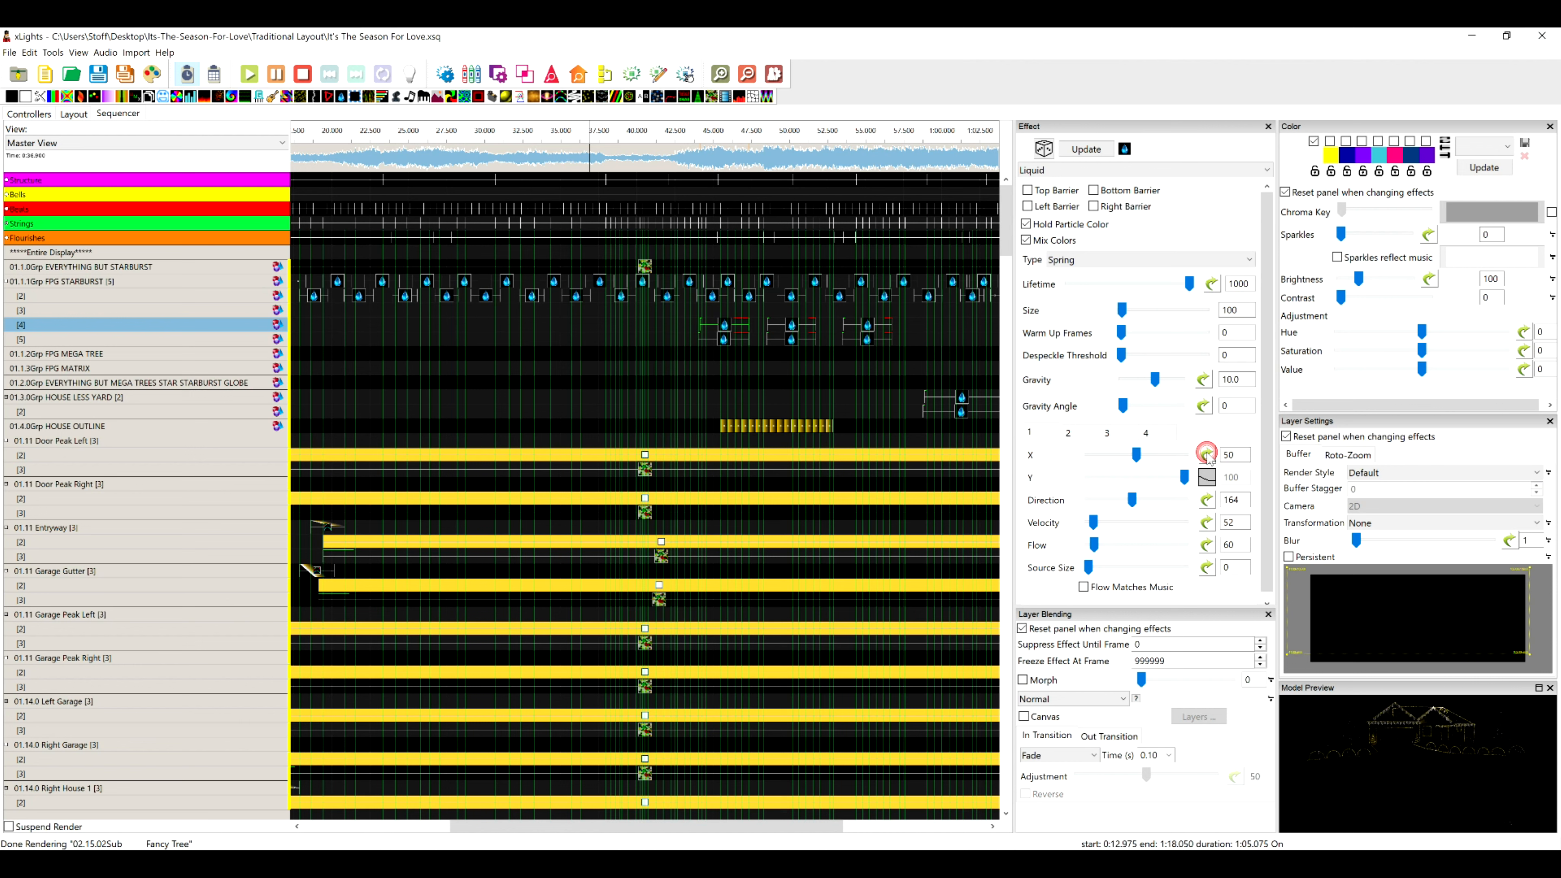
- Apply the Swoop RightX.xvc value curve to the Liquid effect's X position
click(1207, 456)
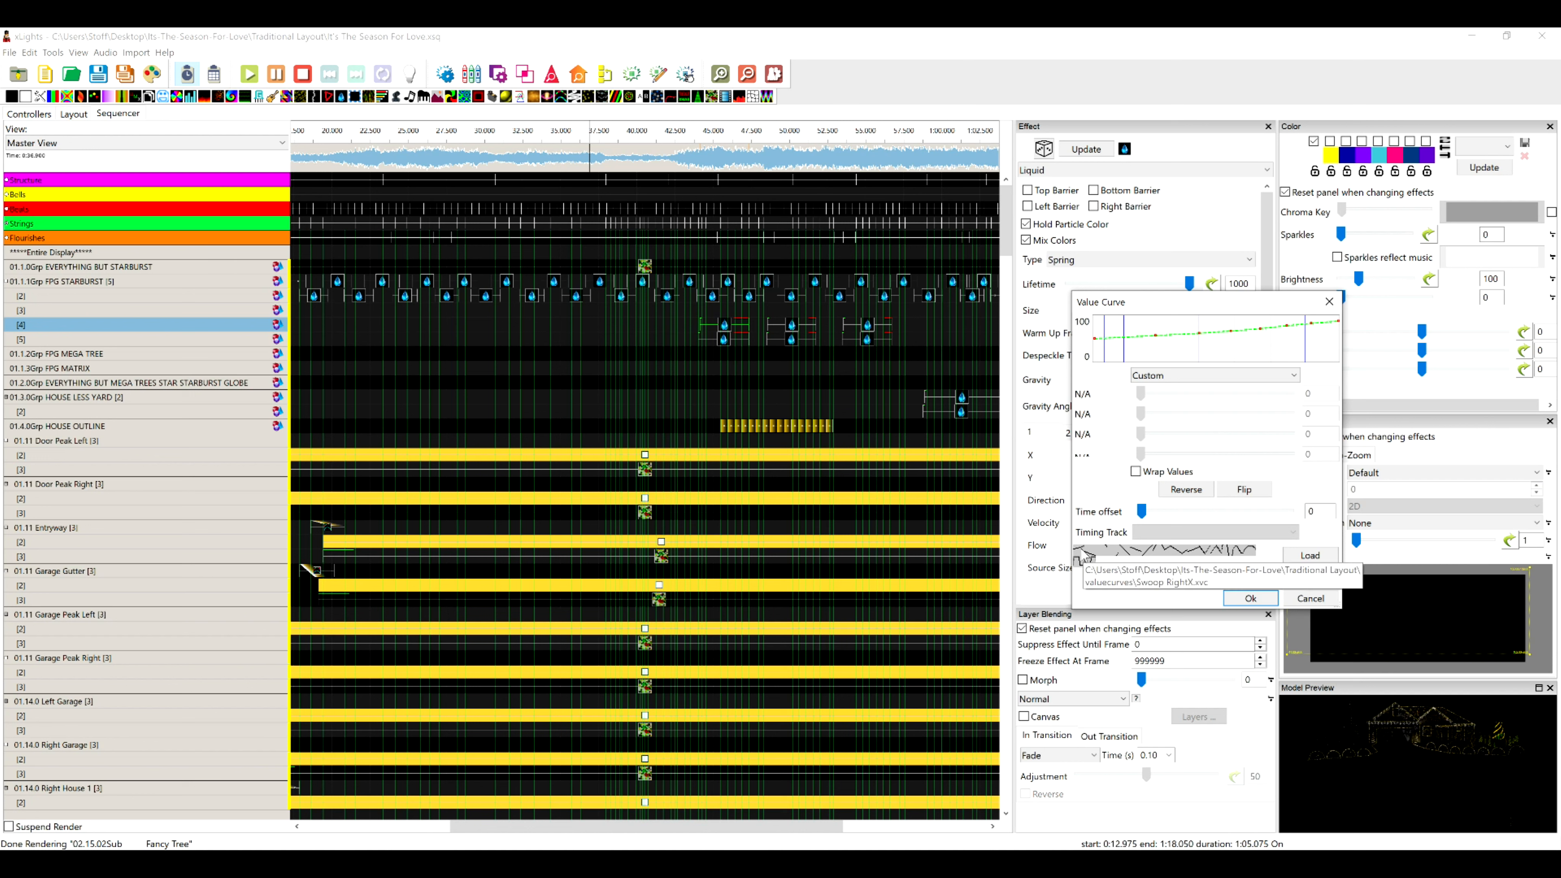
click(1079, 553)
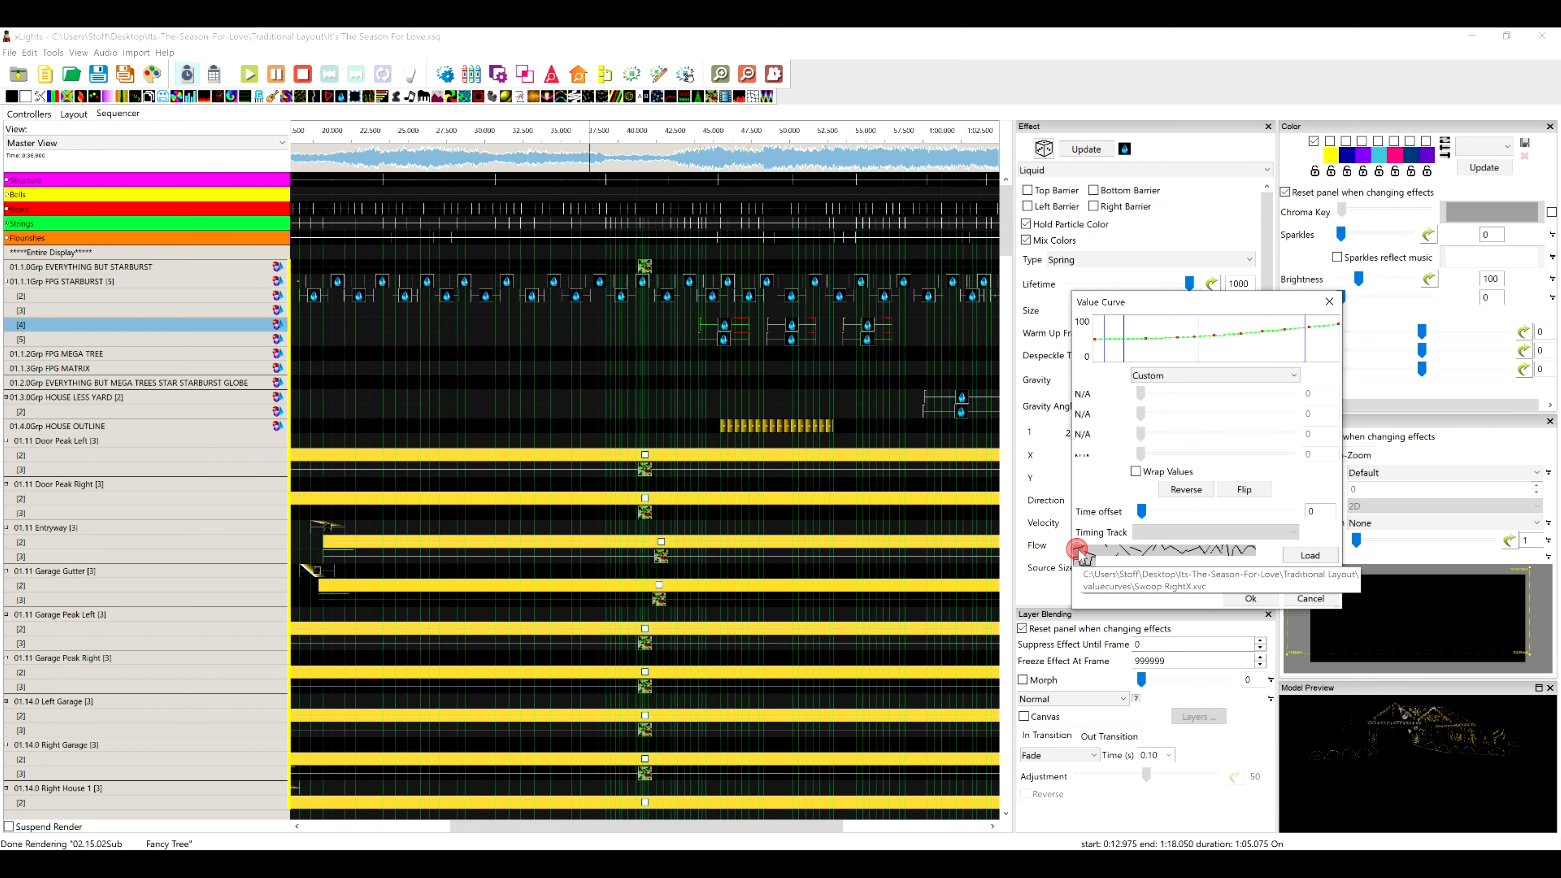
click(1250, 599)
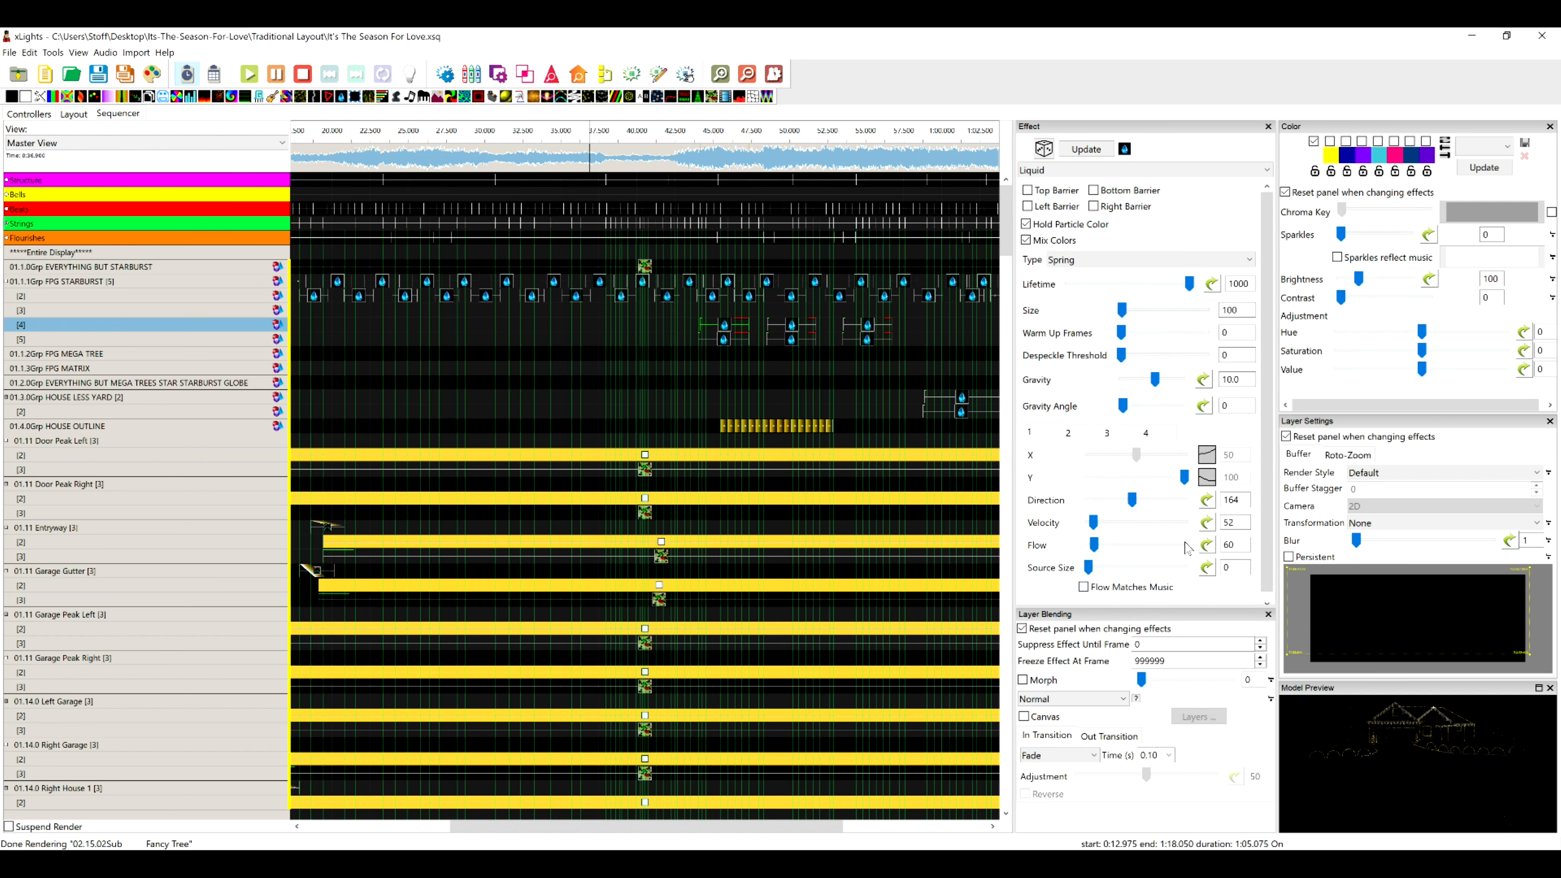
- Apply the Swoop RightY.xvc value curve to the Liquid effect's Y position
click(1208, 478)
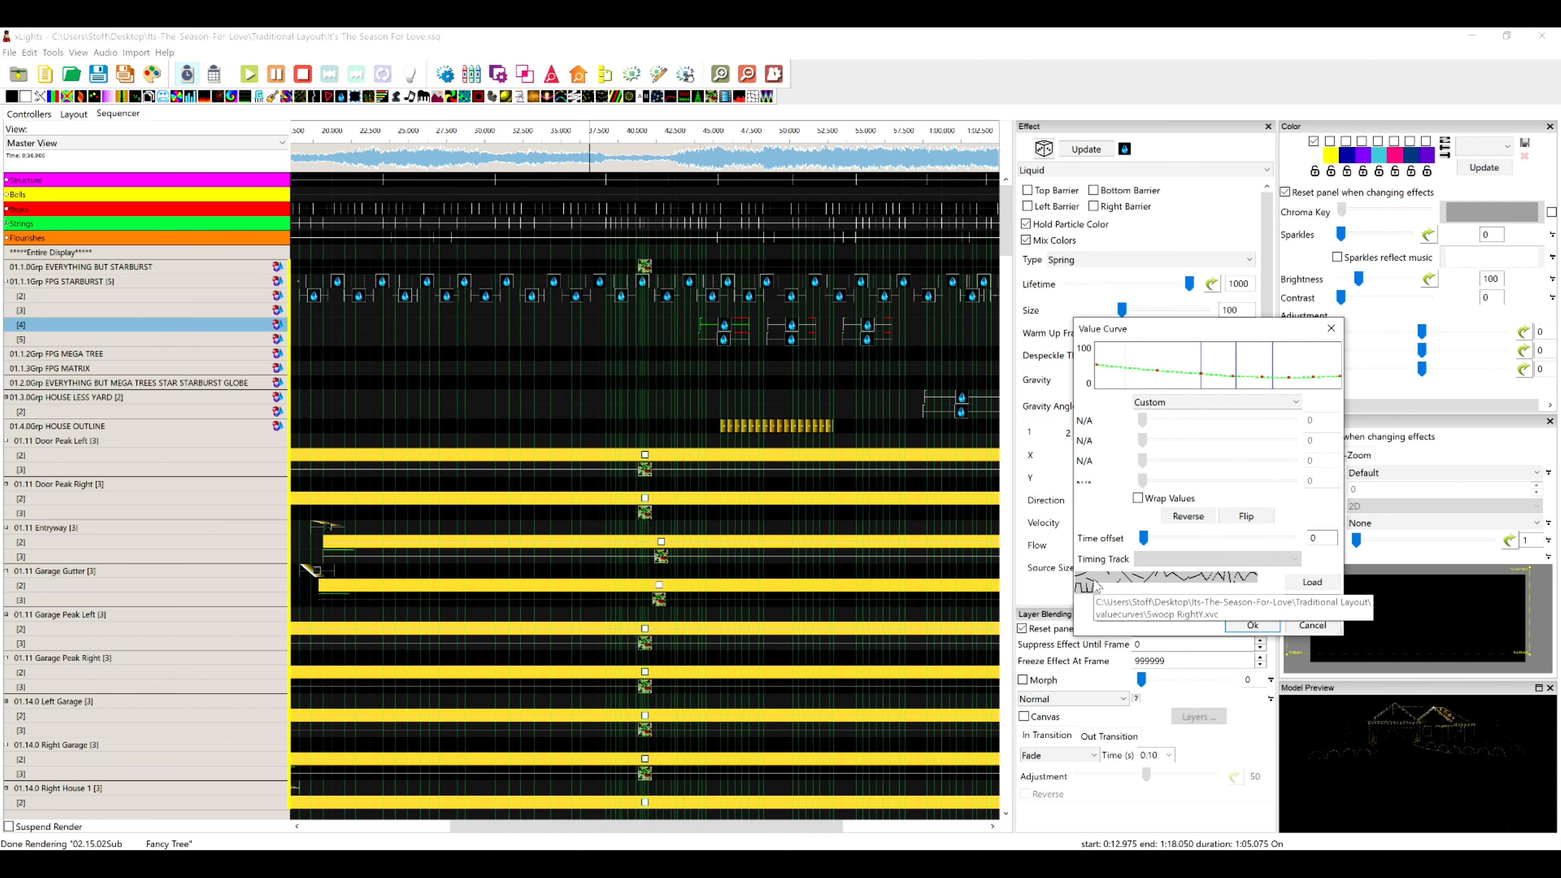
click(1094, 580)
click(1252, 623)
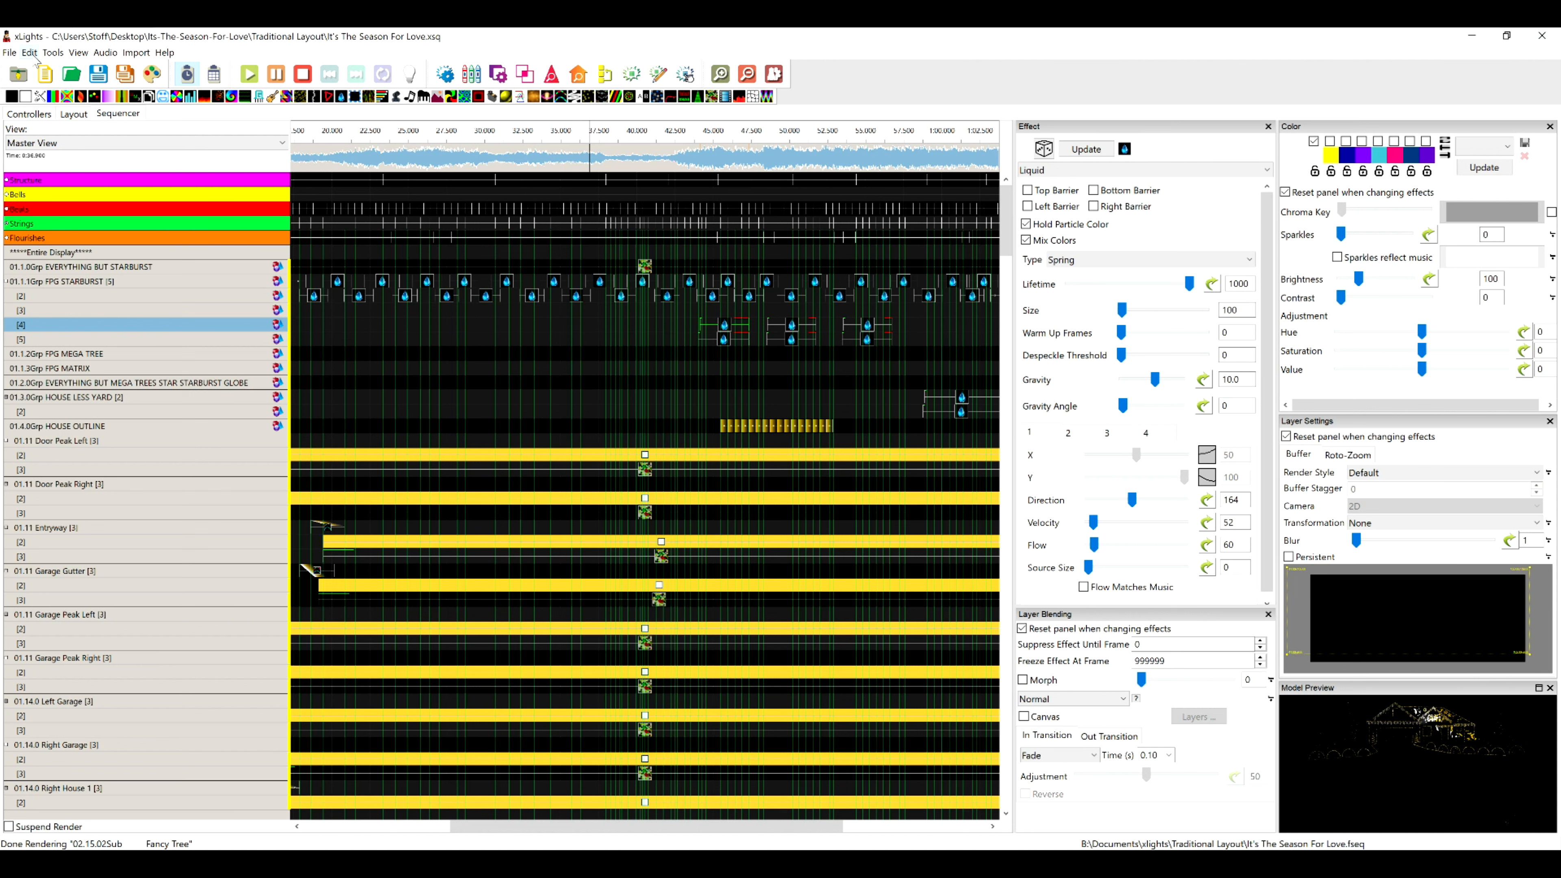
- Reopen the 2D Path Generator and load the saved path from Swoop RightX.xvc
click(52, 52)
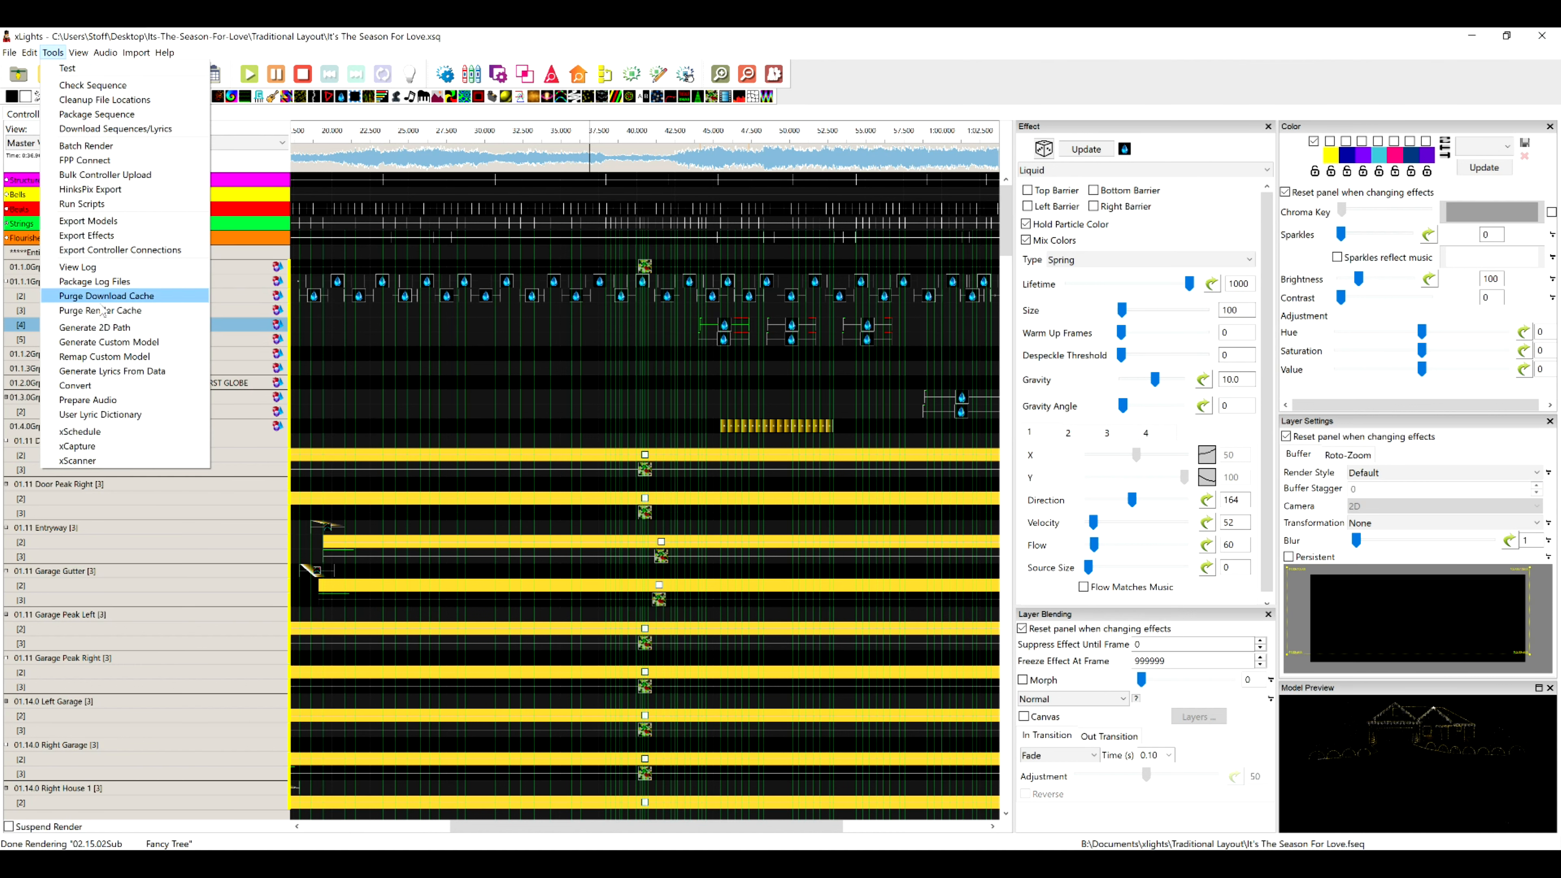
click(105, 326)
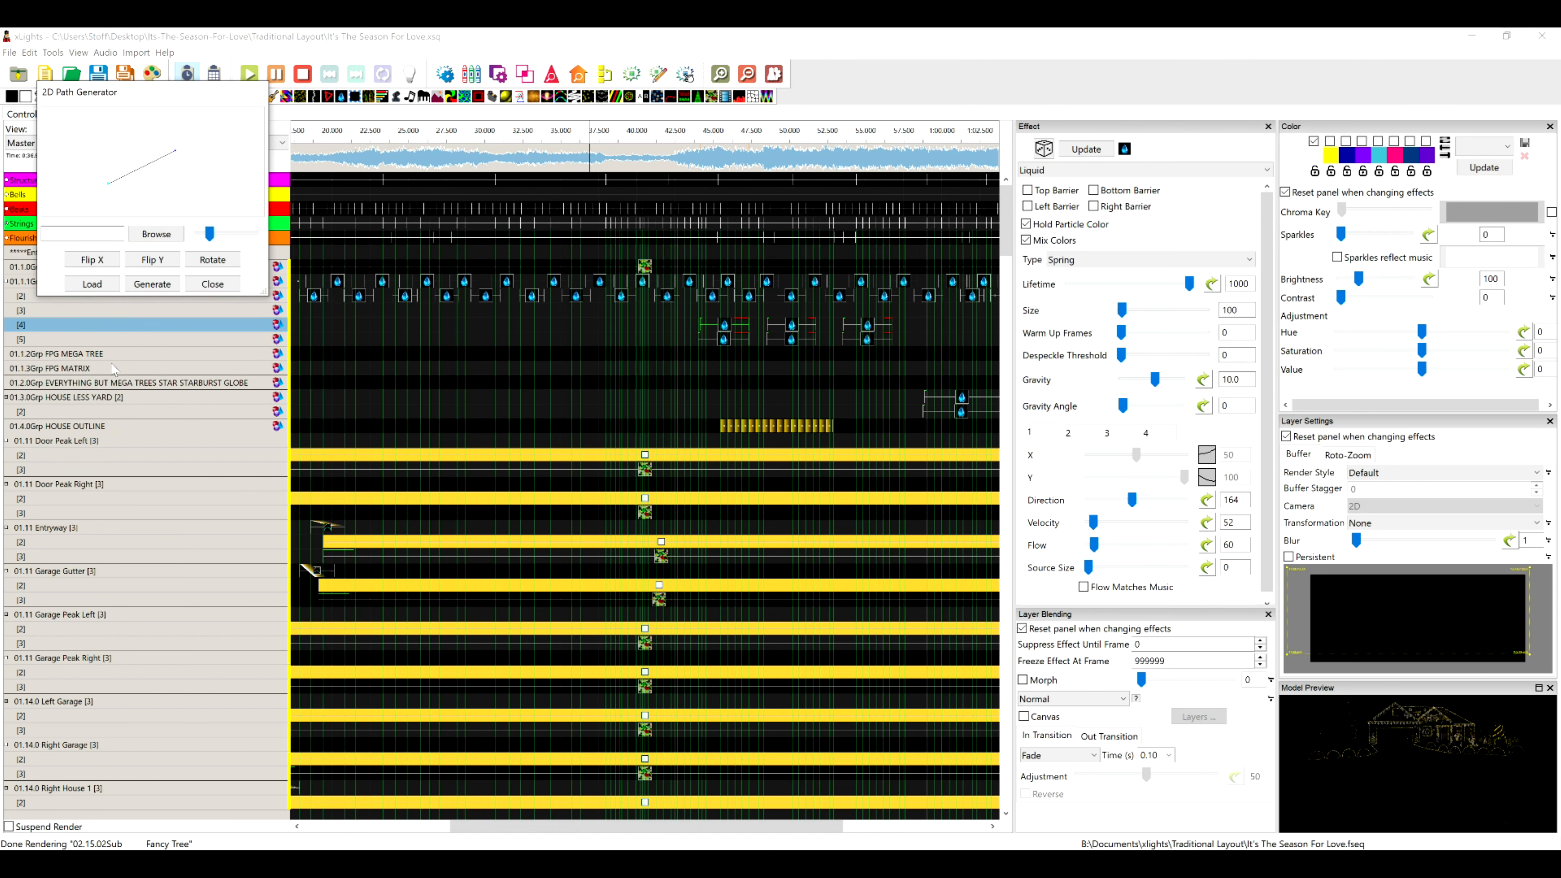
click(92, 283)
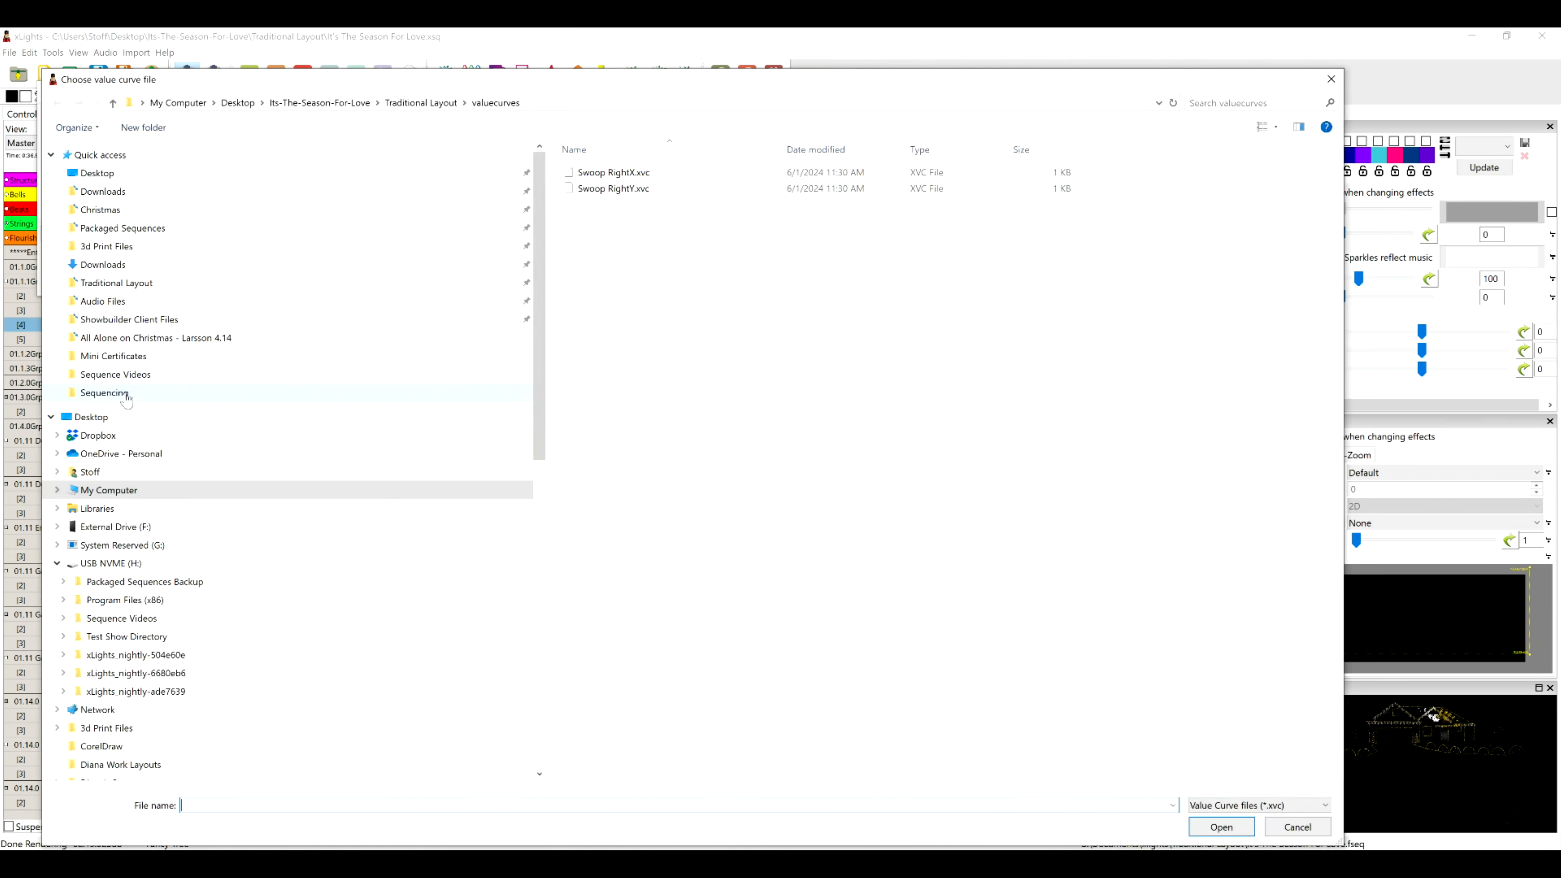
click(618, 173)
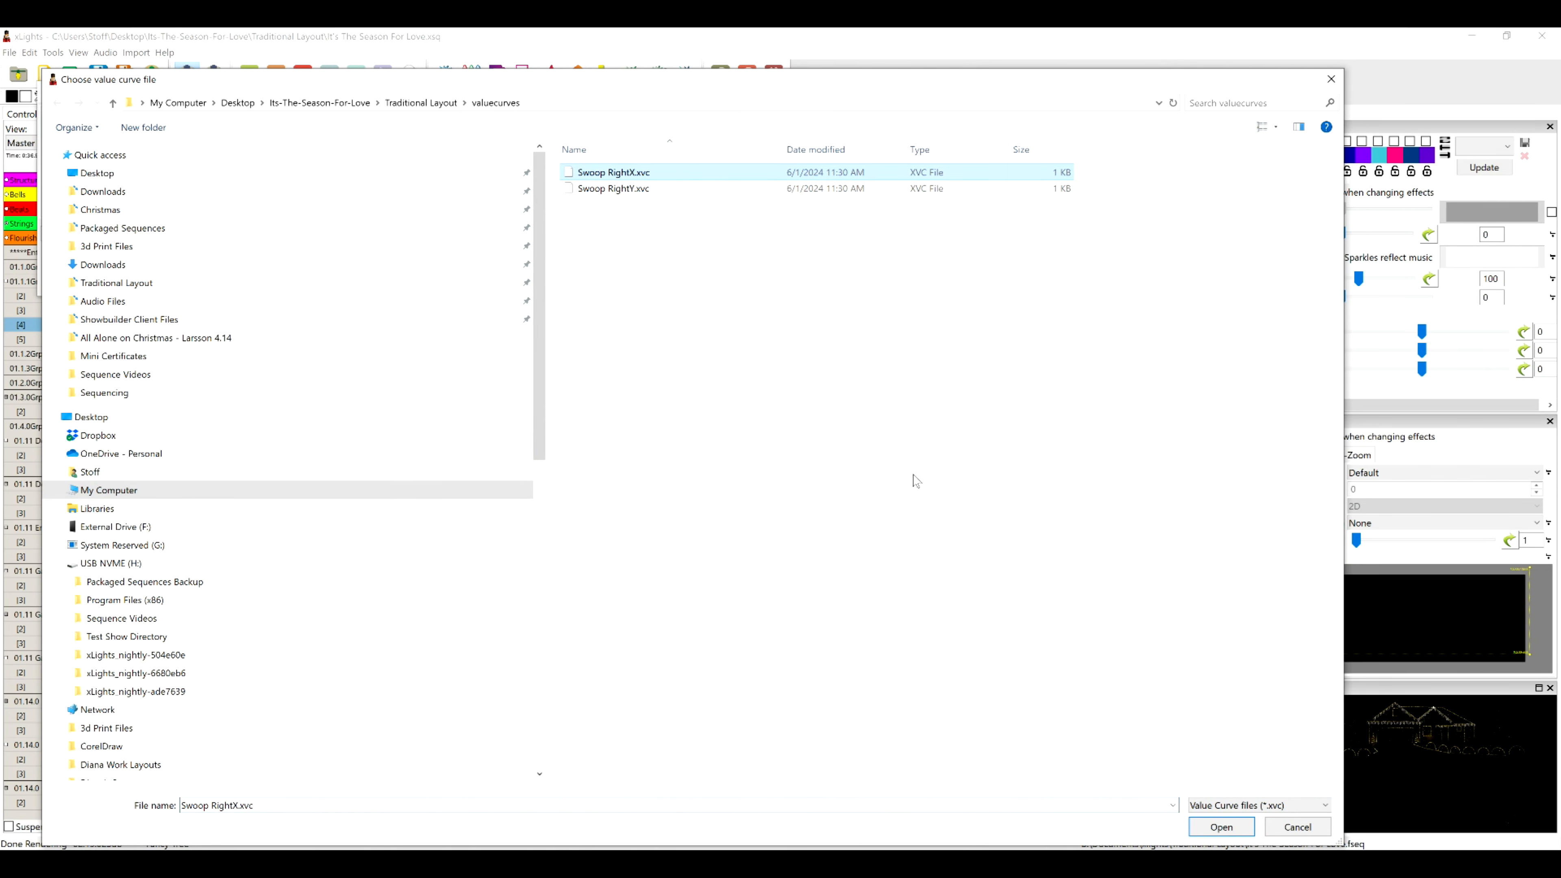
click(1213, 825)
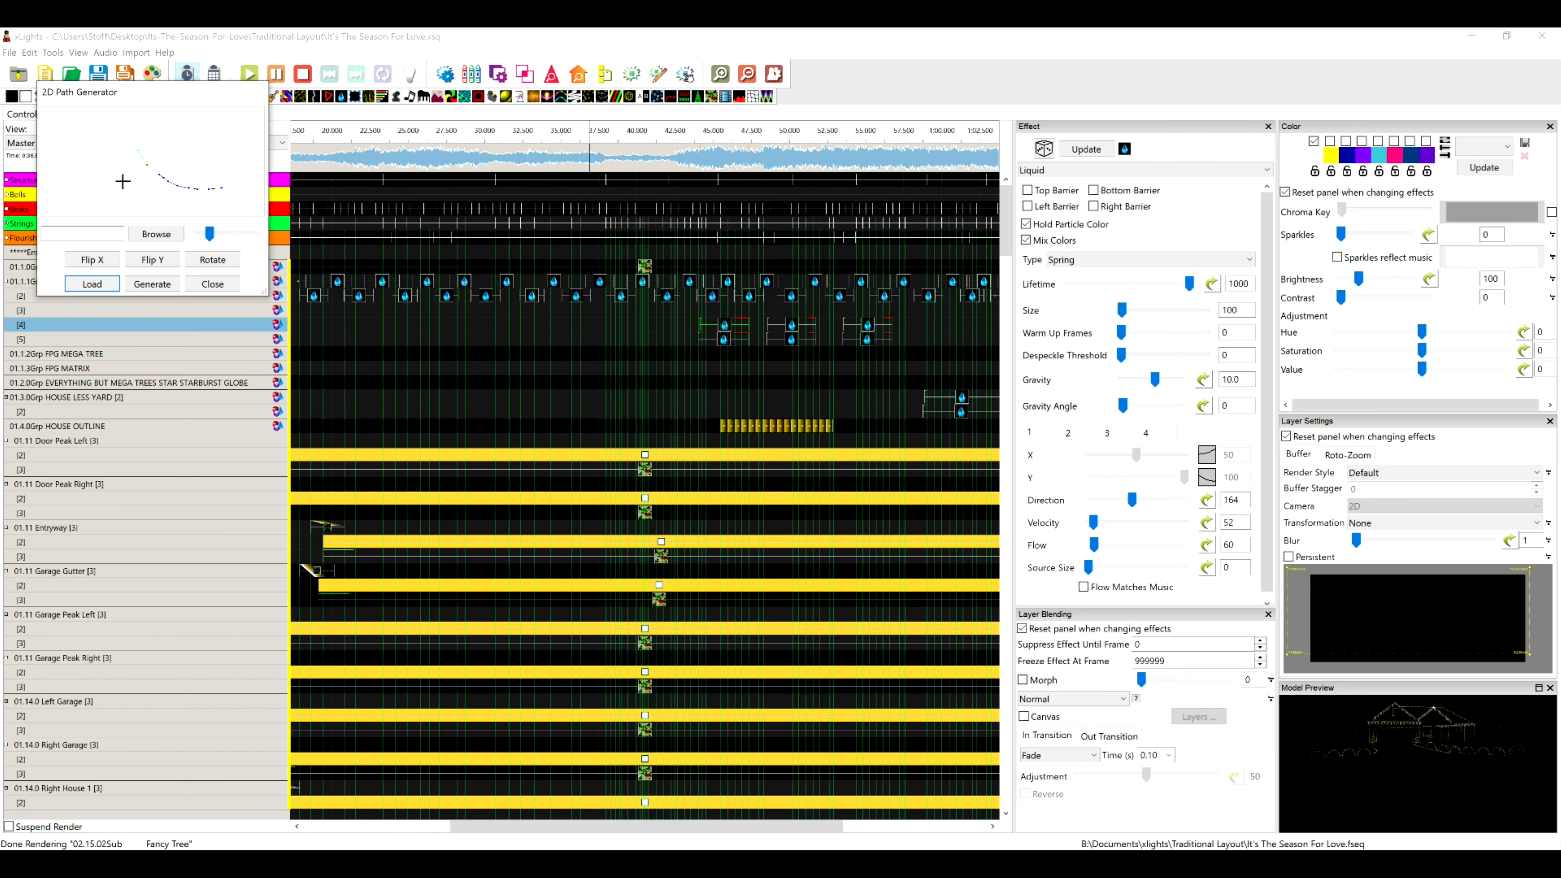
- Generate the loaded path again as Swoop Right, overwriting the existing curves
click(152, 283)
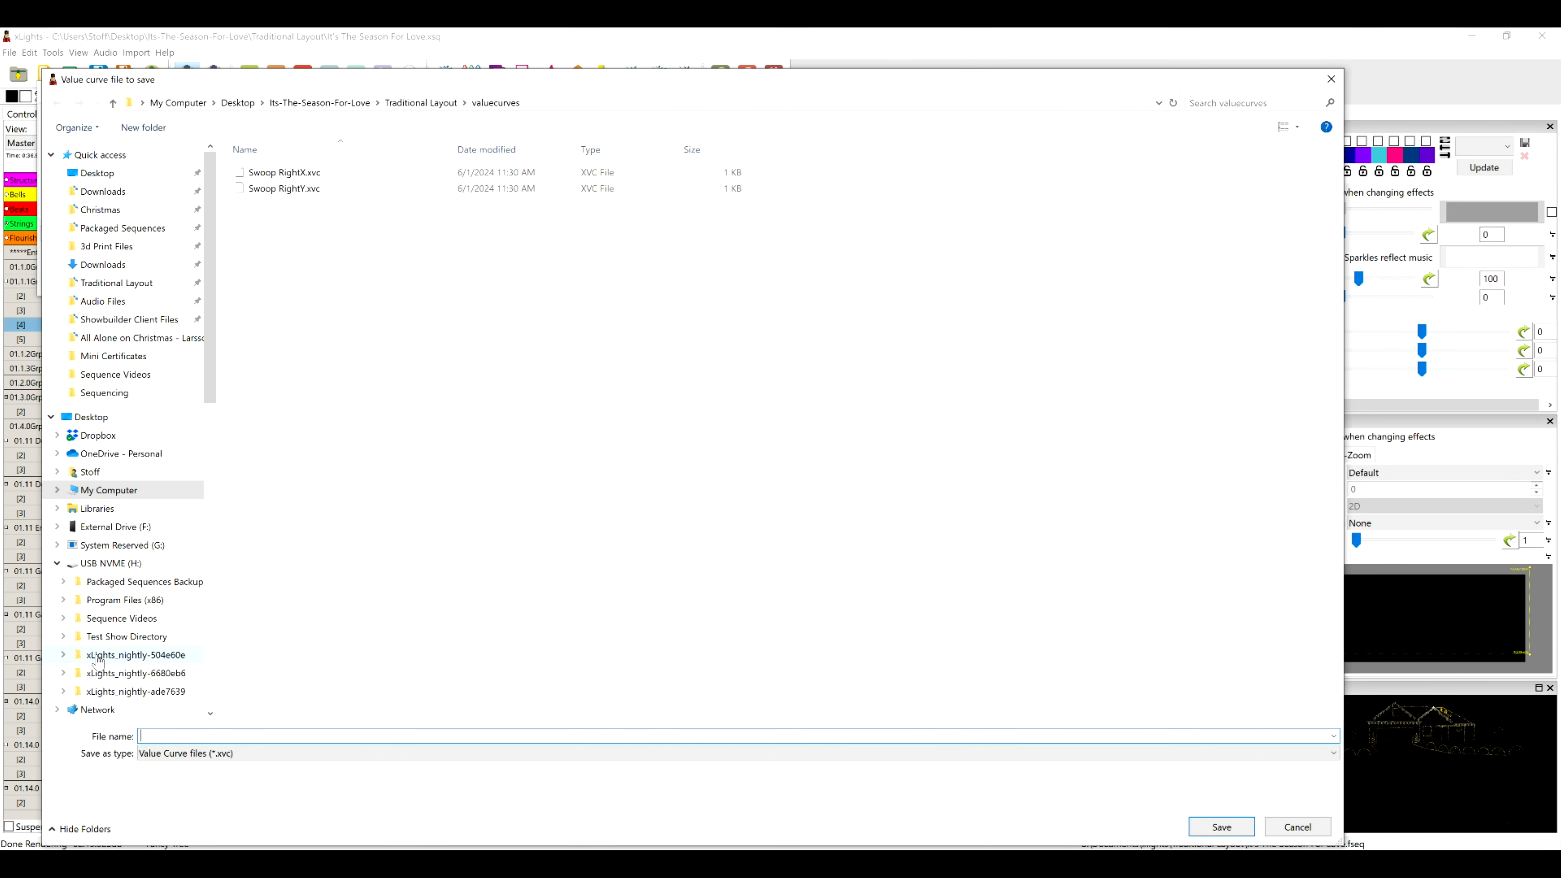
text(S)
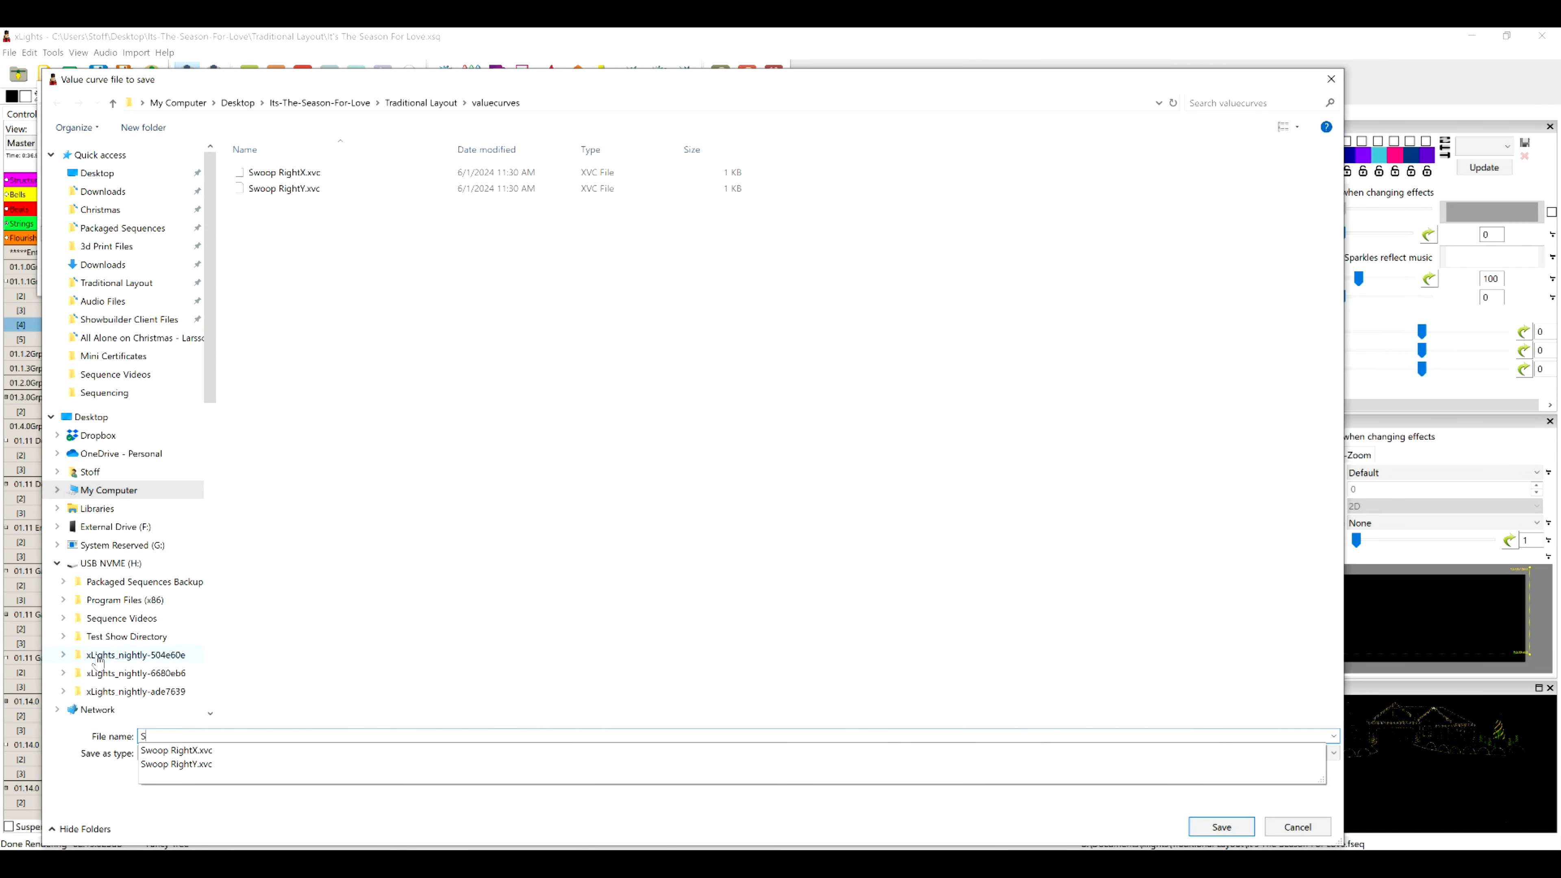
text(woop Right)
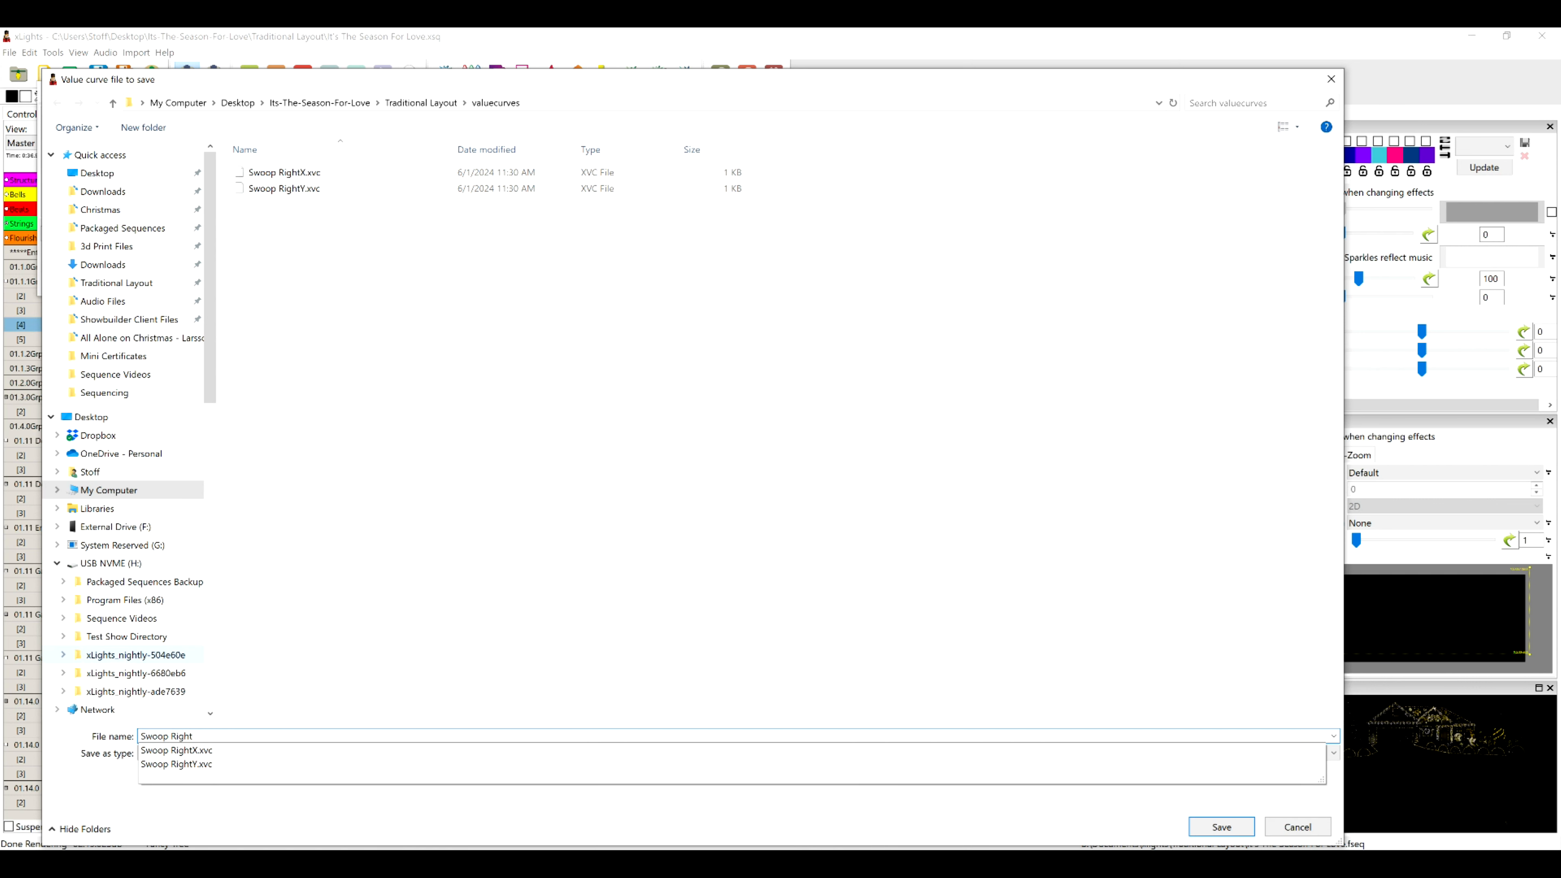
key(Return)
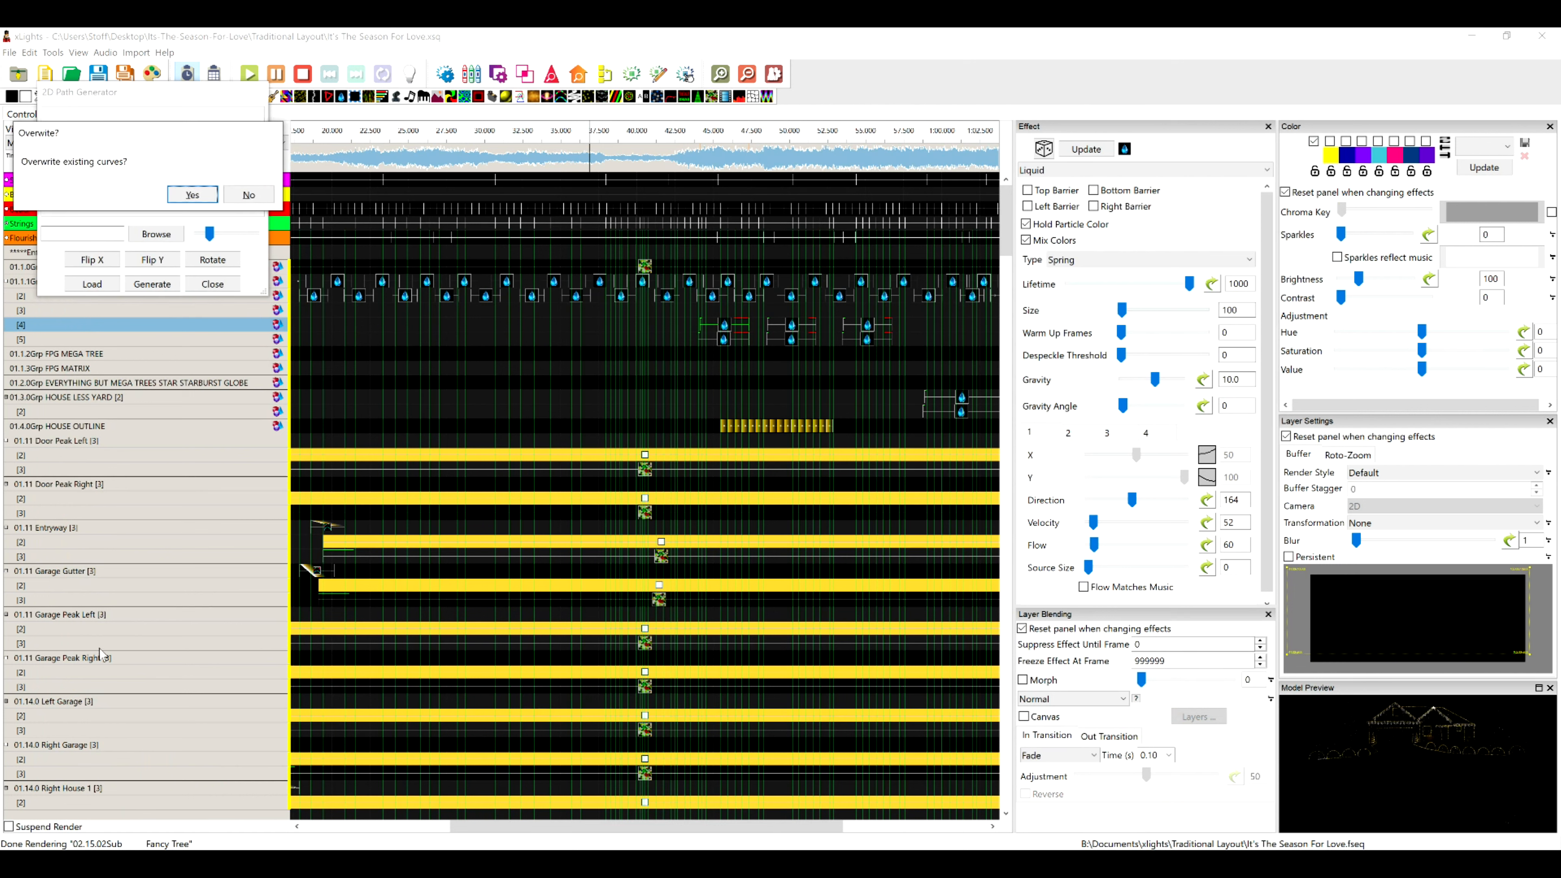
click(192, 194)
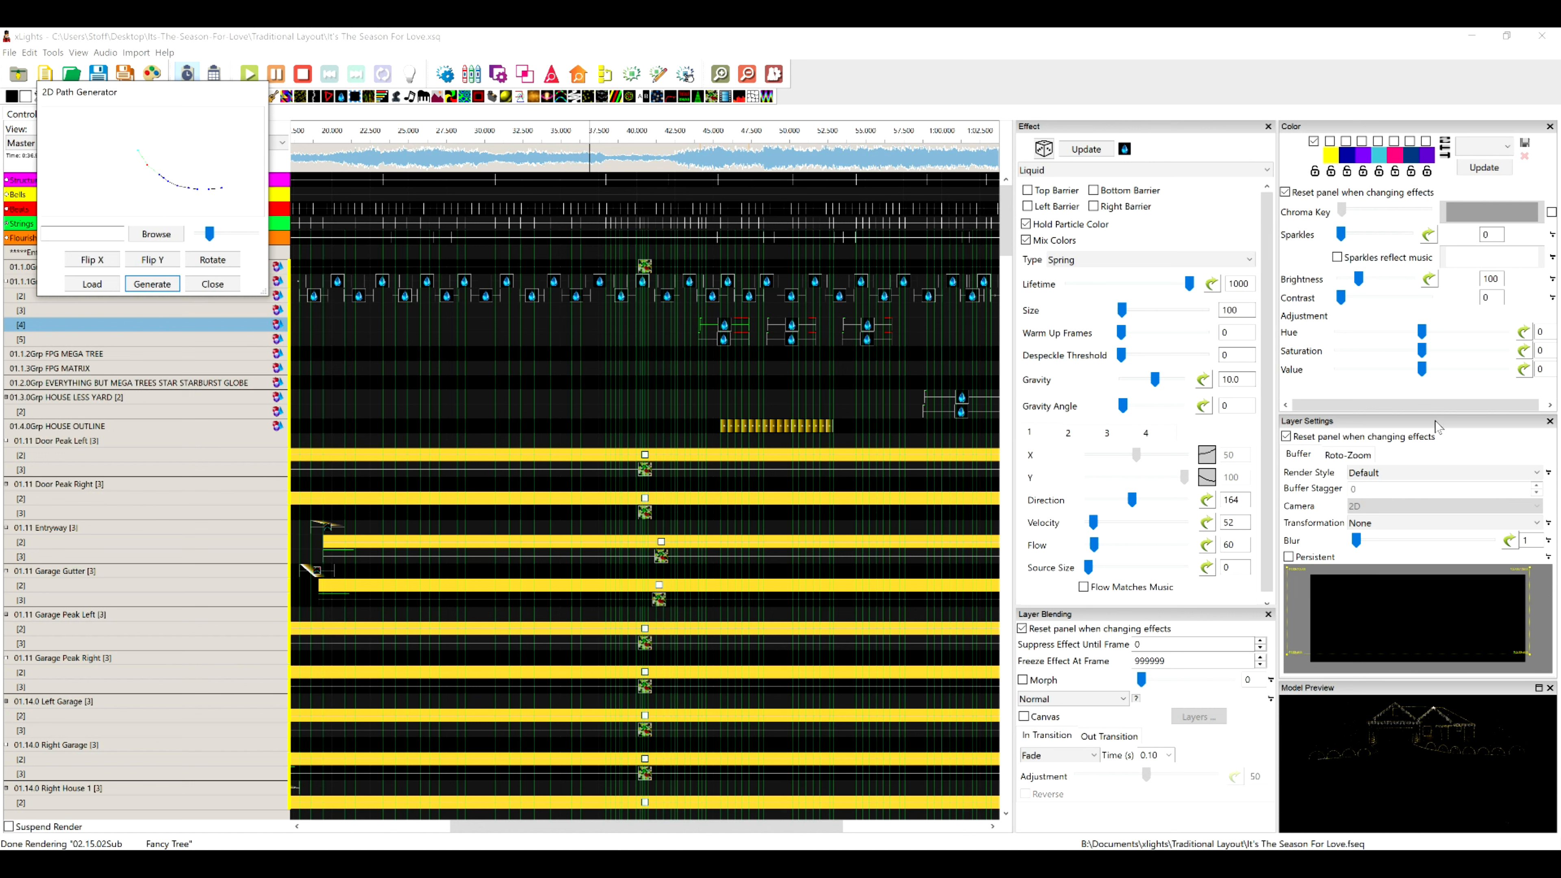
- Close the 2D Path Generator and undock Layer Settings so it floats over the sequencer grid
click(1398, 423)
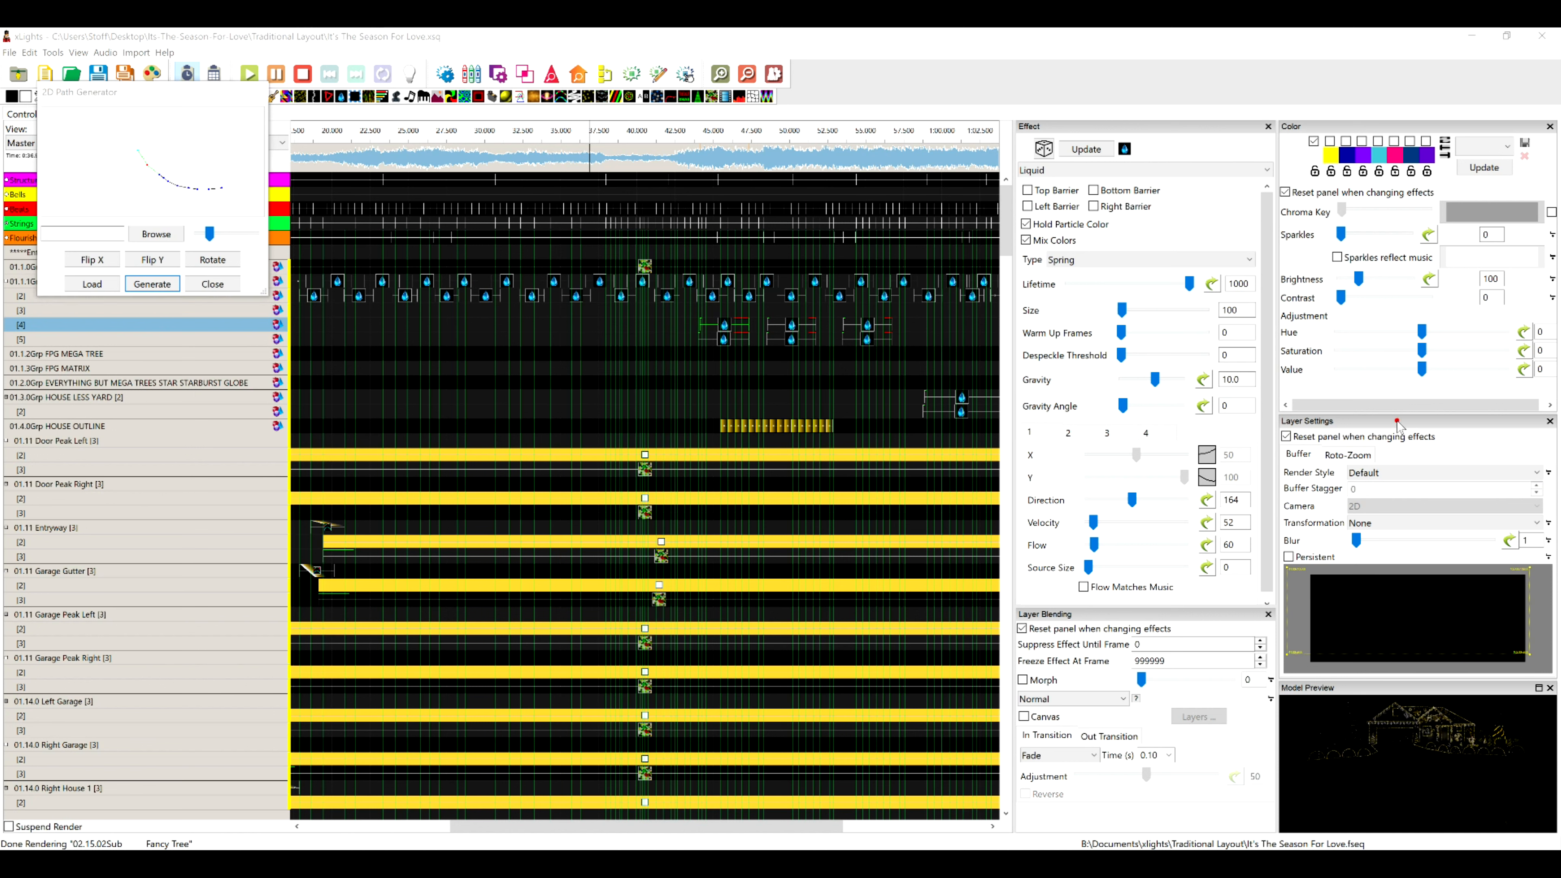
click(212, 284)
drag(1448, 424, 624, 219)
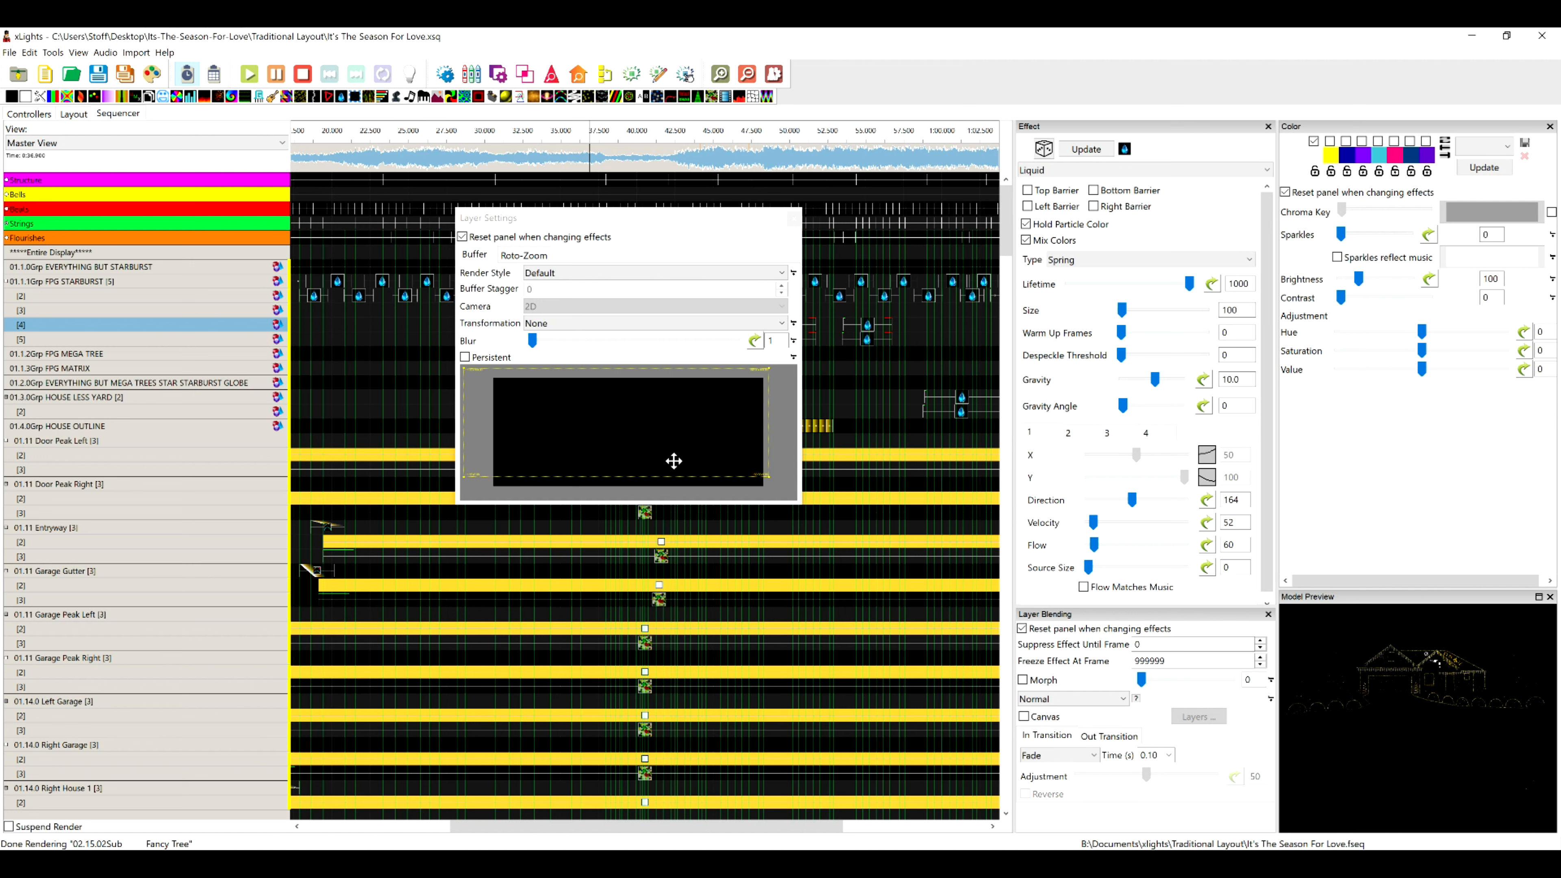
- Dock the floating Layer Settings panel back between the Color panel and the Model Preview
click(636, 418)
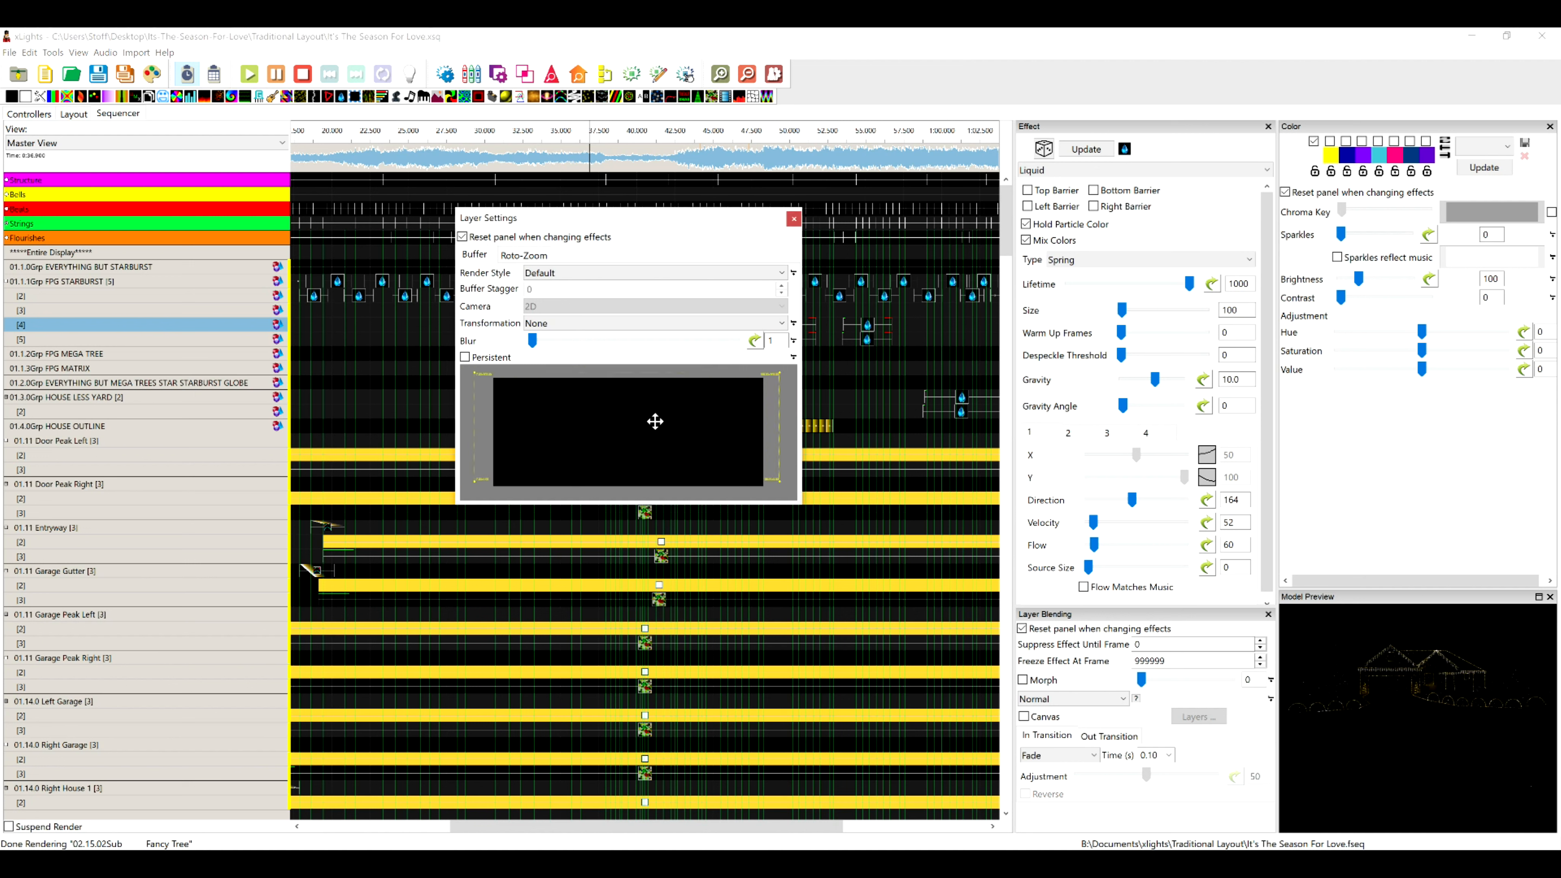
drag(639, 418, 643, 418)
click(795, 220)
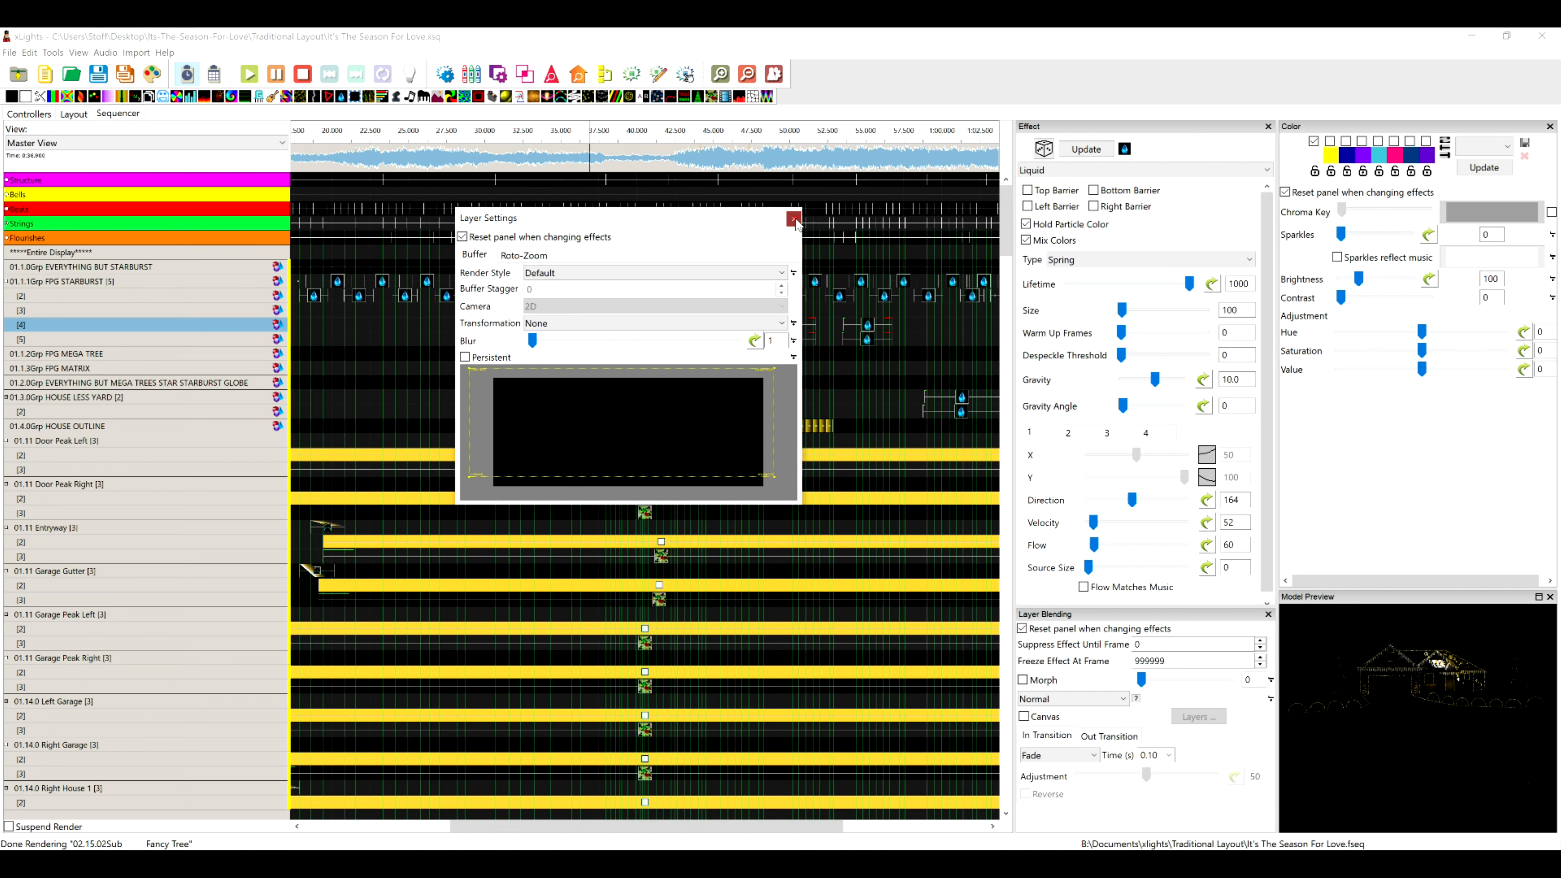
drag(745, 223, 1518, 425)
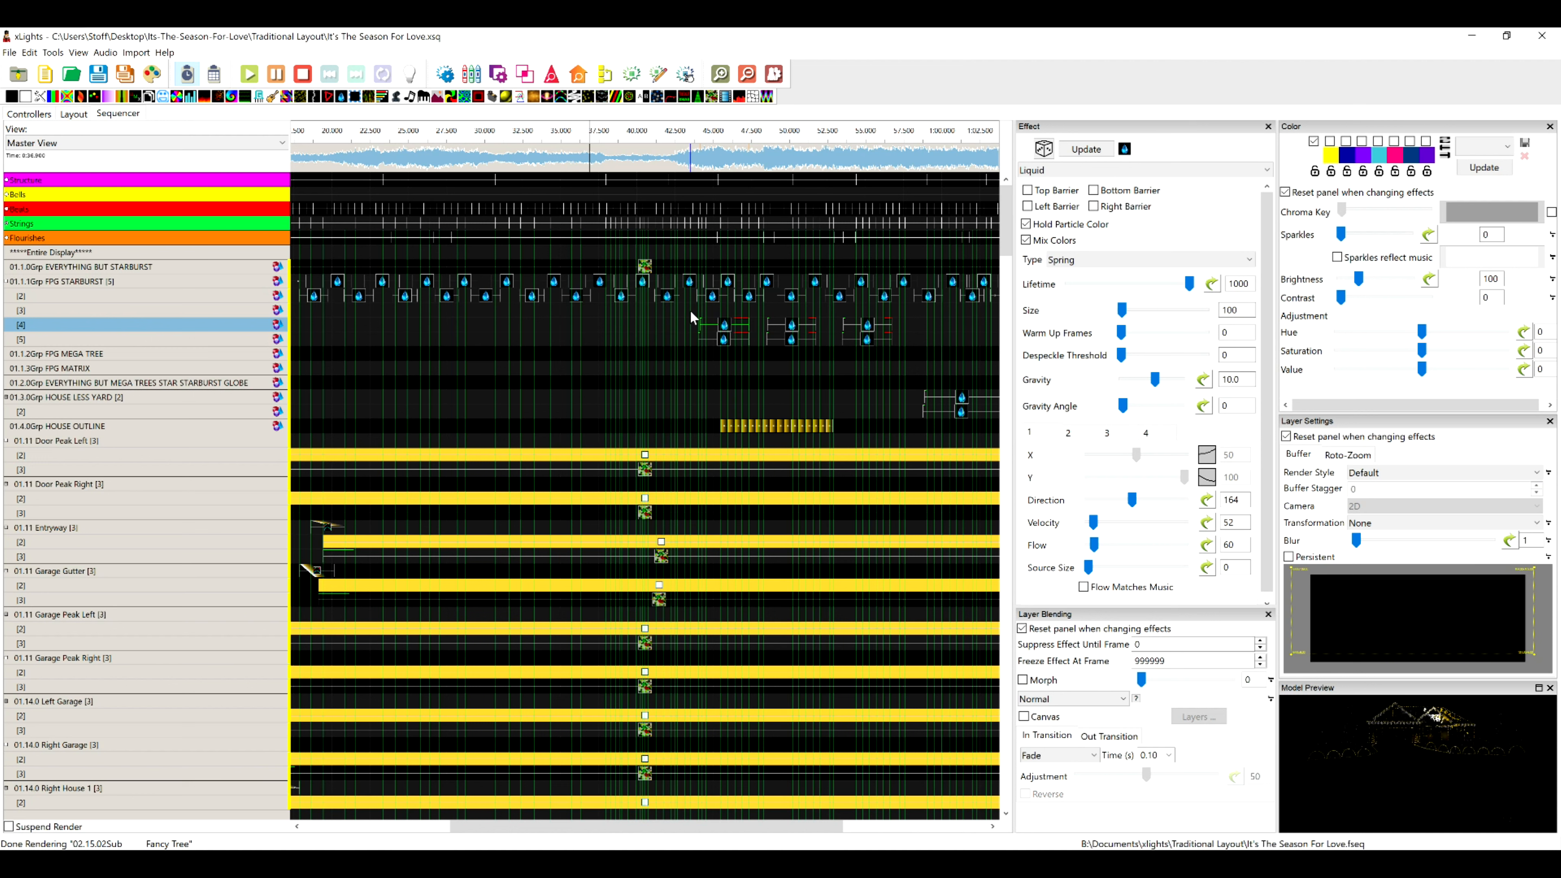
- Examine the three pairs of Liquid effects on Starburst layers 4 and 5 and the Liquid effect on HOUSE LESS YARD
drag(680, 311, 754, 369)
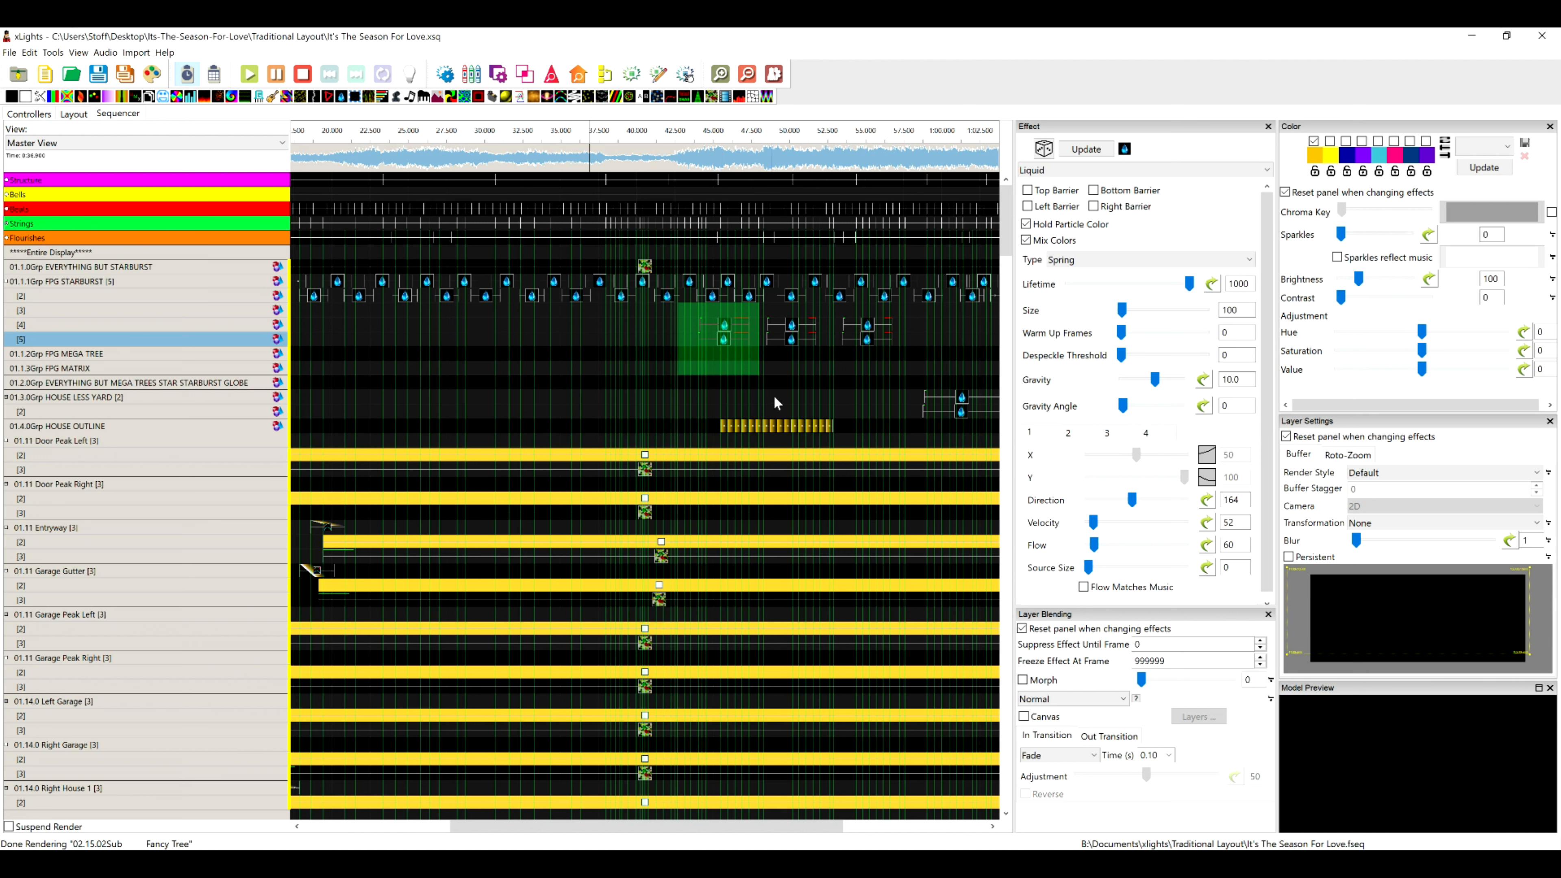
click(797, 386)
drag(761, 303, 829, 368)
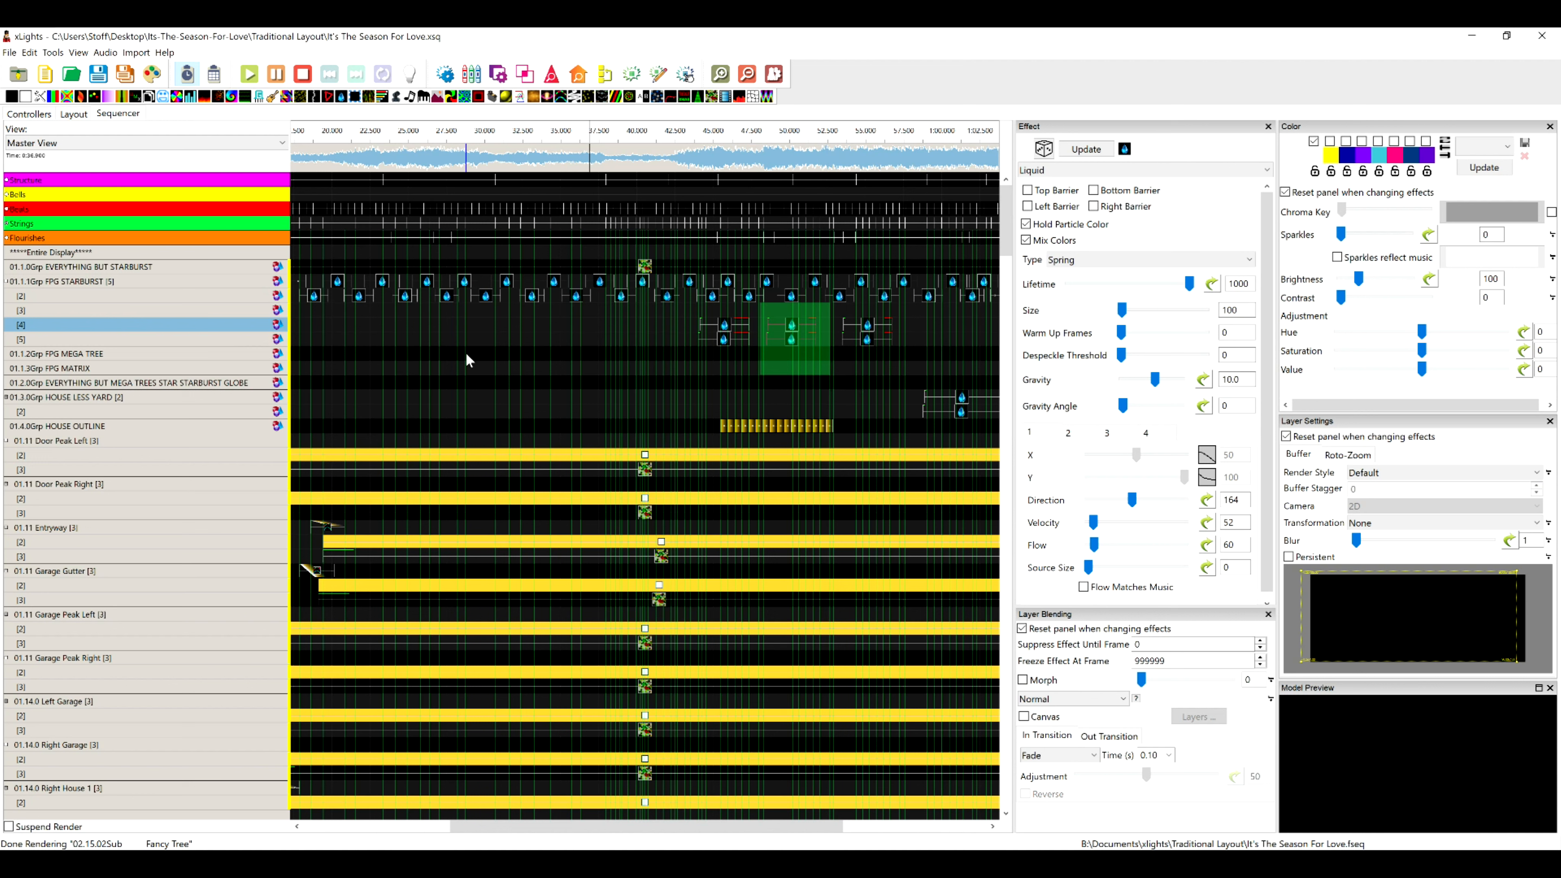
click(823, 385)
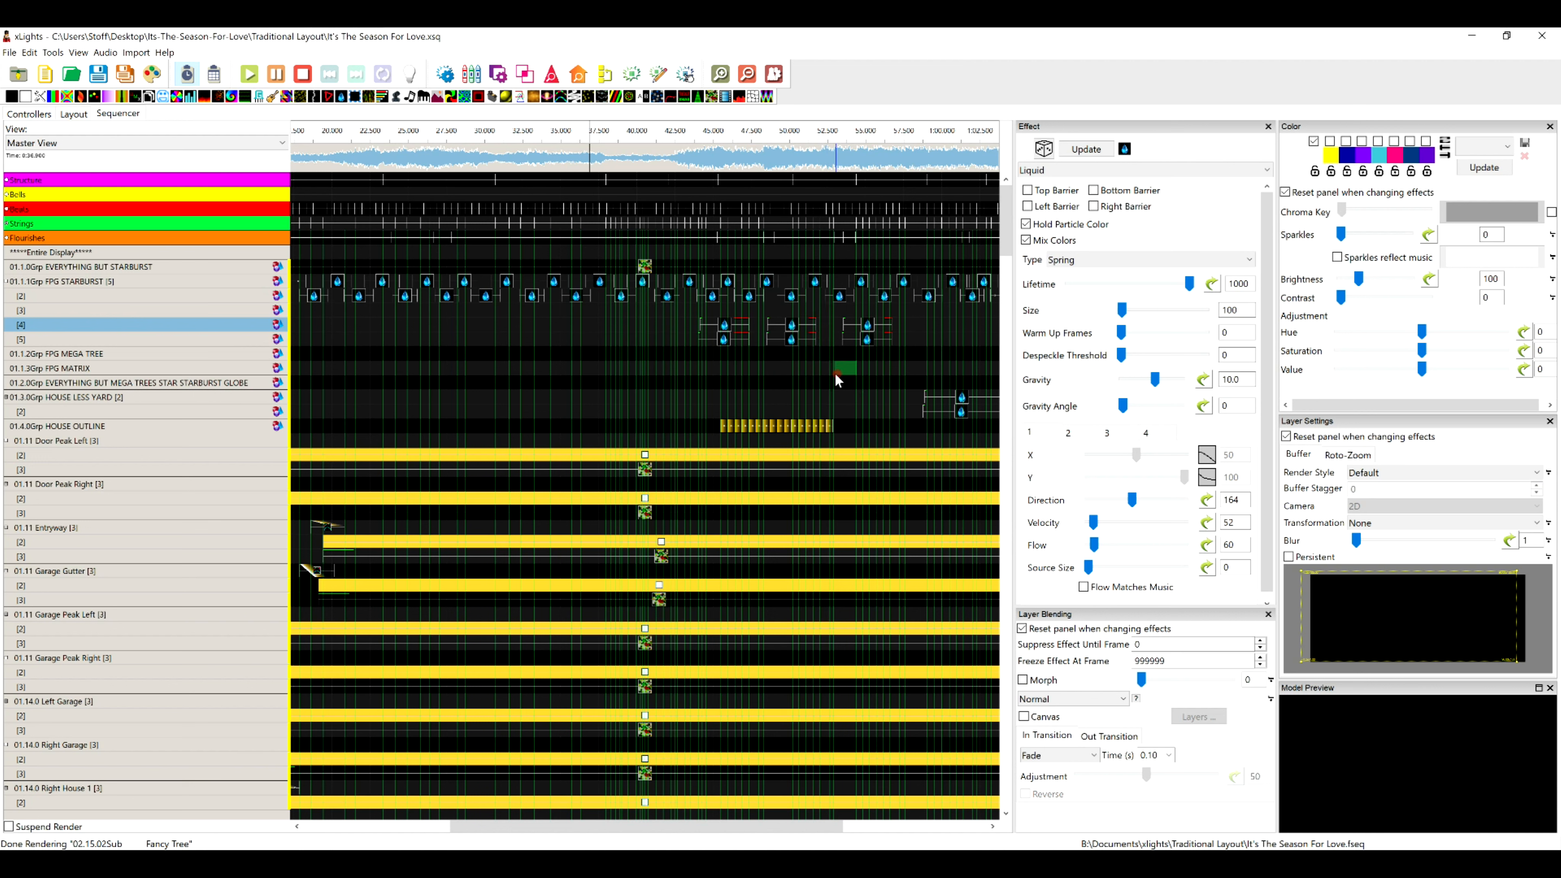
click(838, 310)
drag(840, 345, 899, 354)
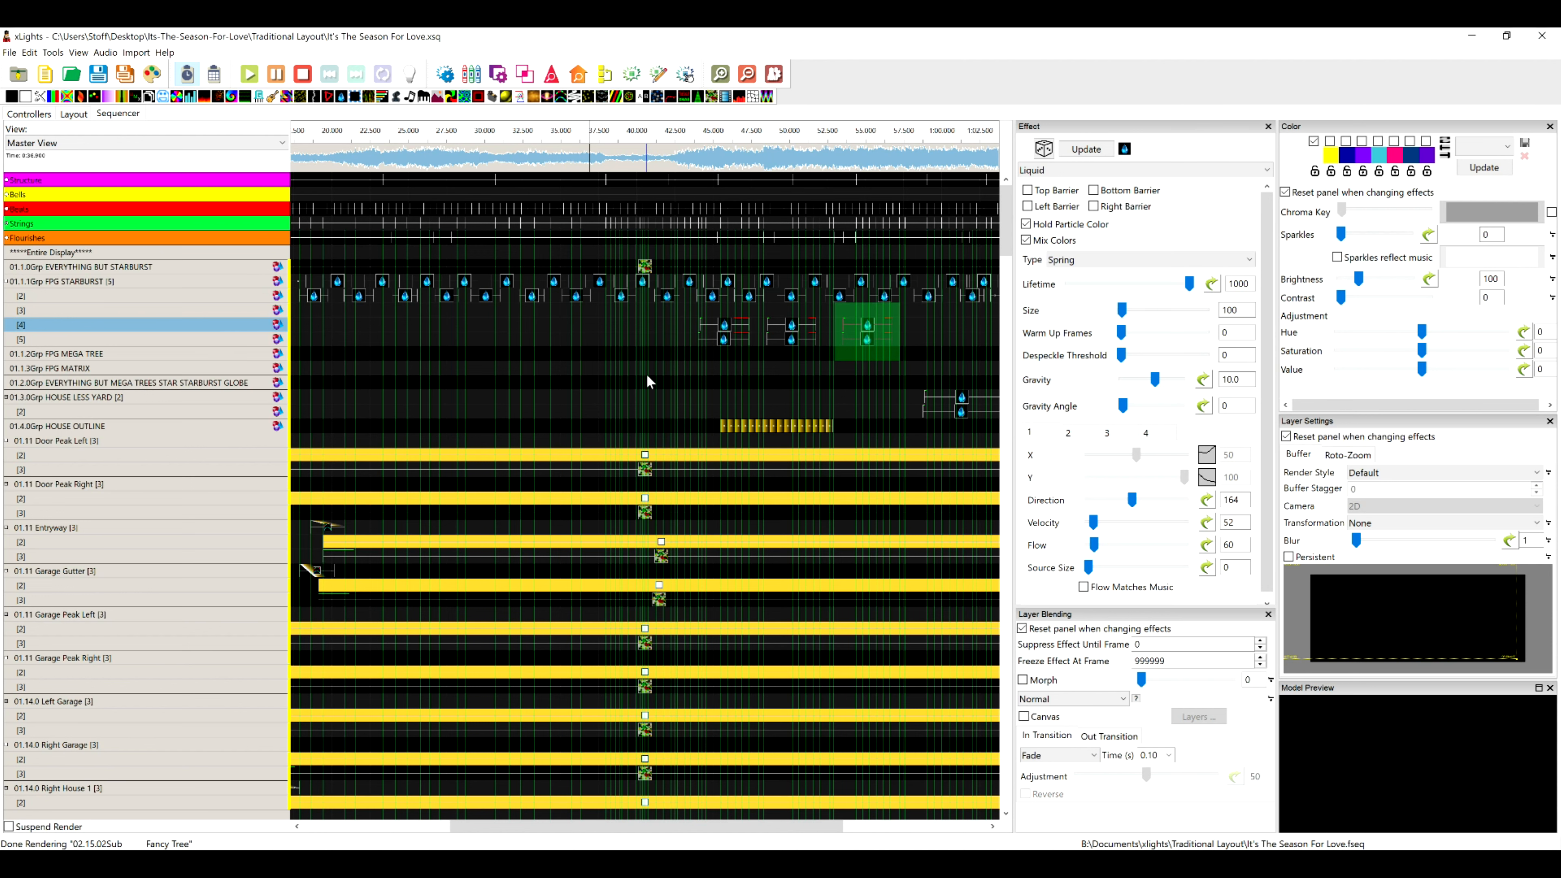
drag(638, 829, 690, 829)
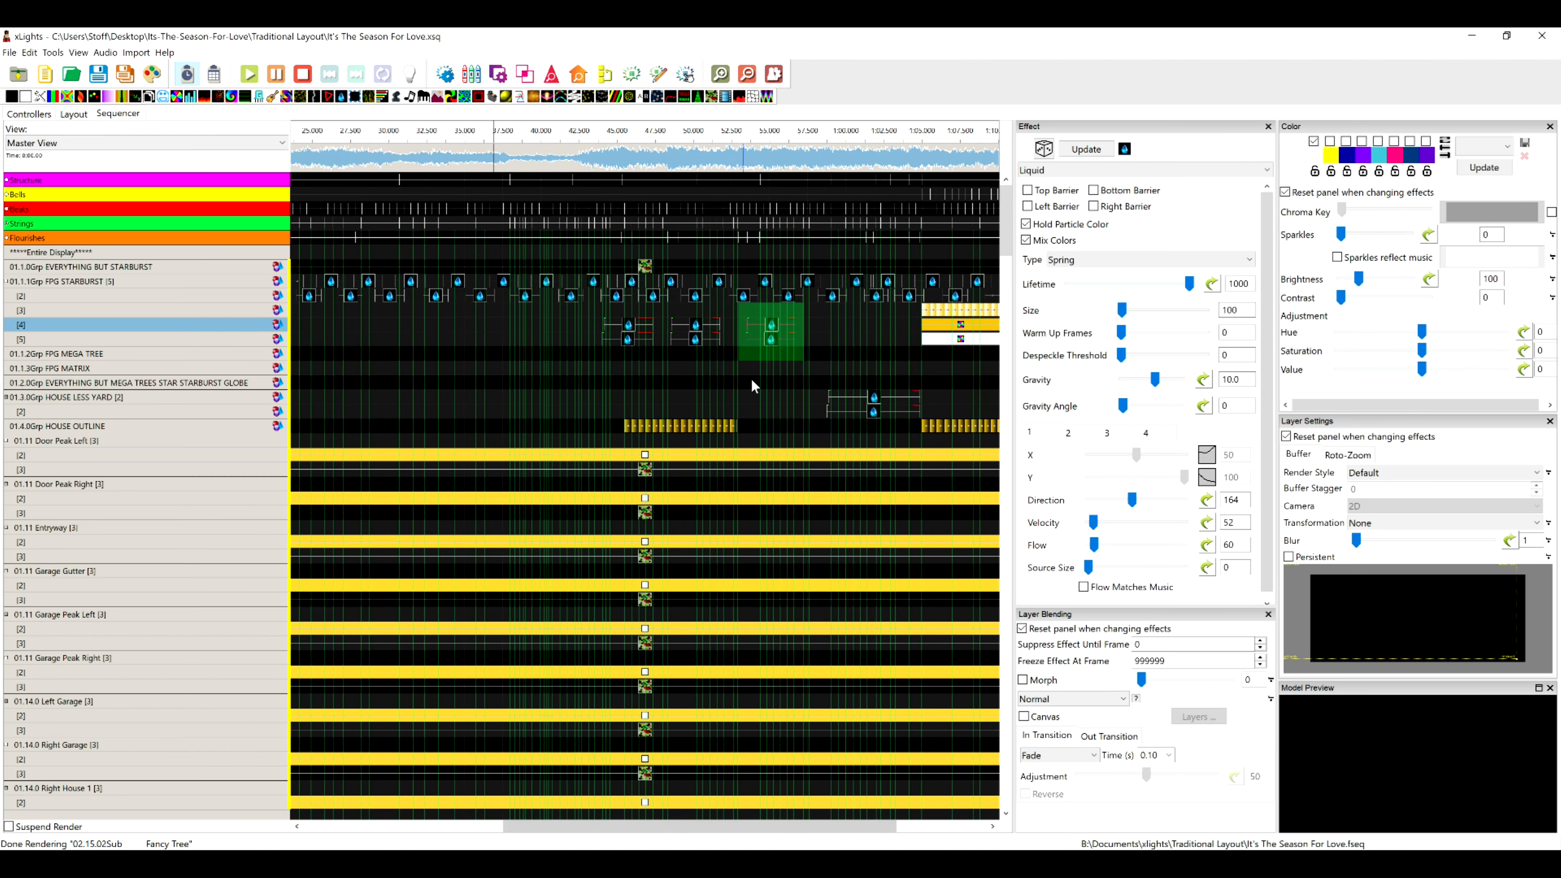
click(875, 401)
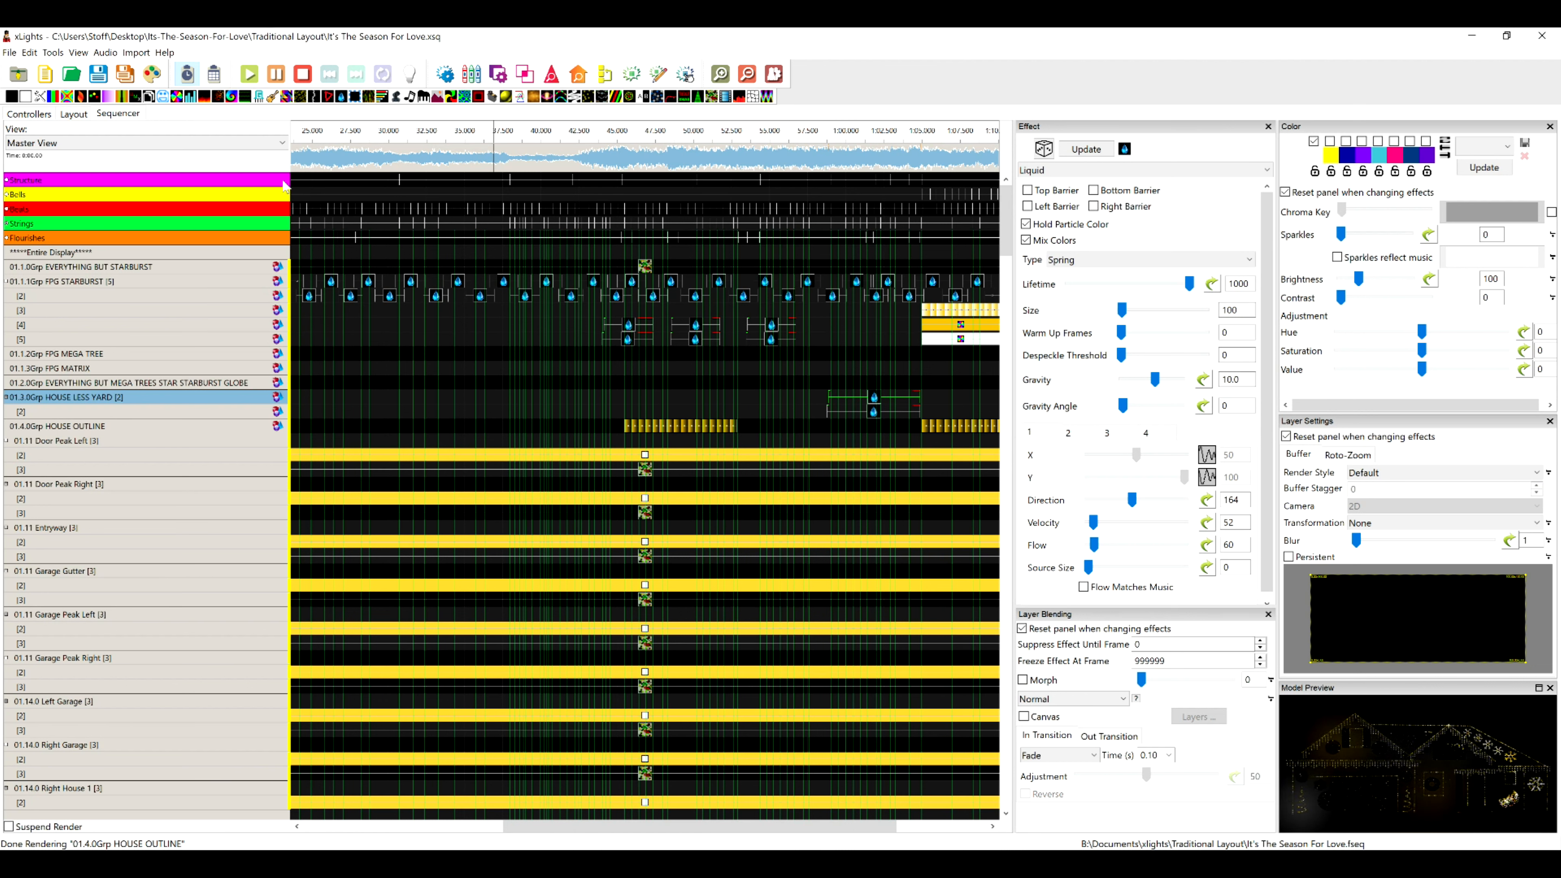
- Inspect the center offsets of the FPG STARBURST, FPG MEGA TREE and FPG MATRIX groups in the layout
click(73, 114)
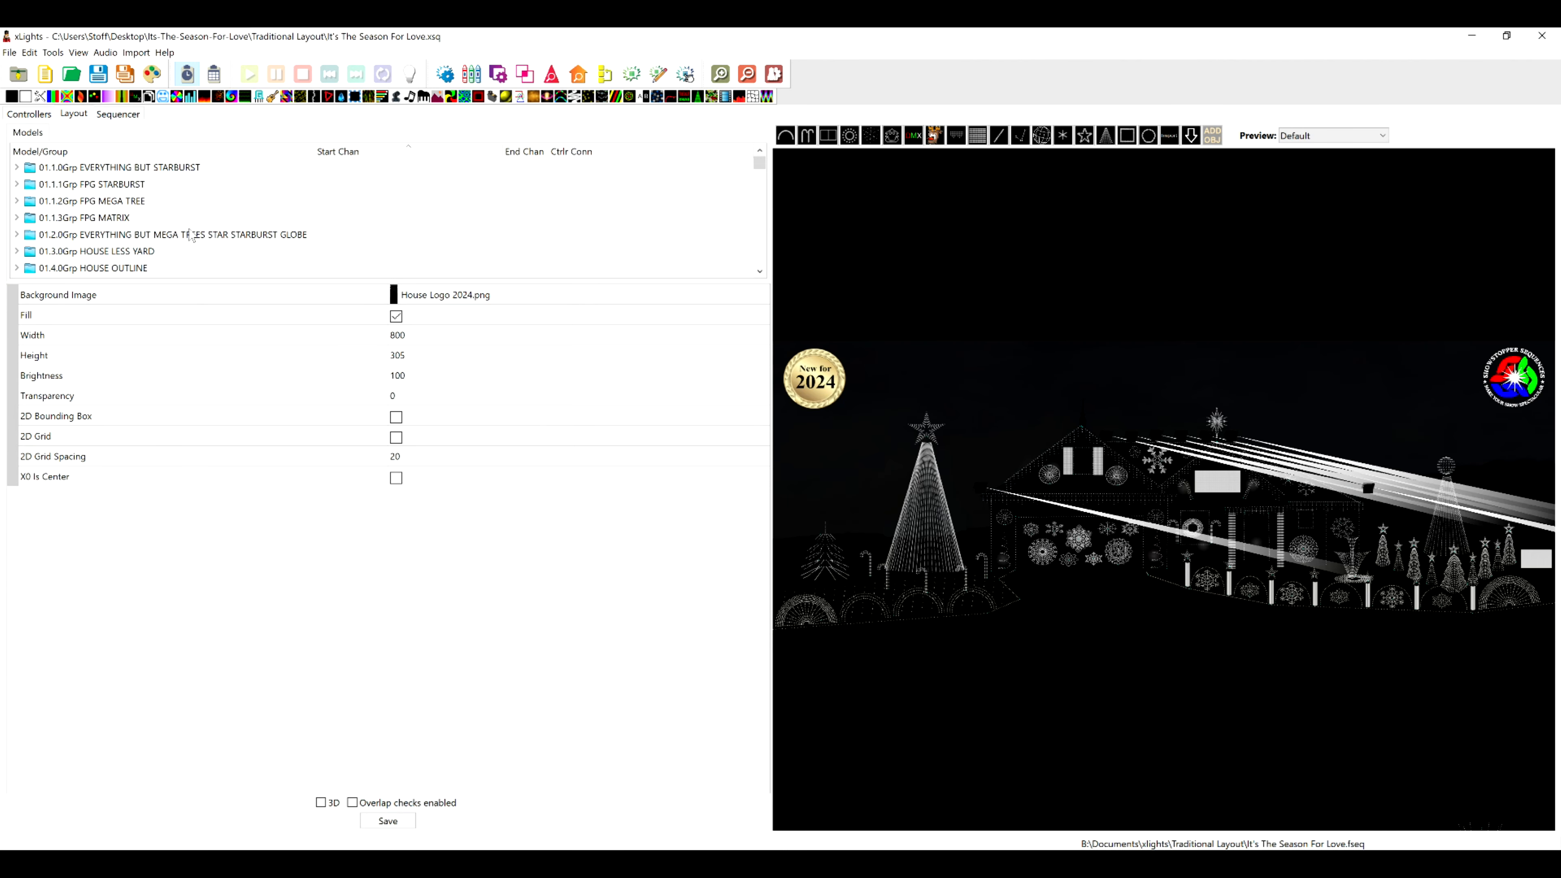
click(116, 185)
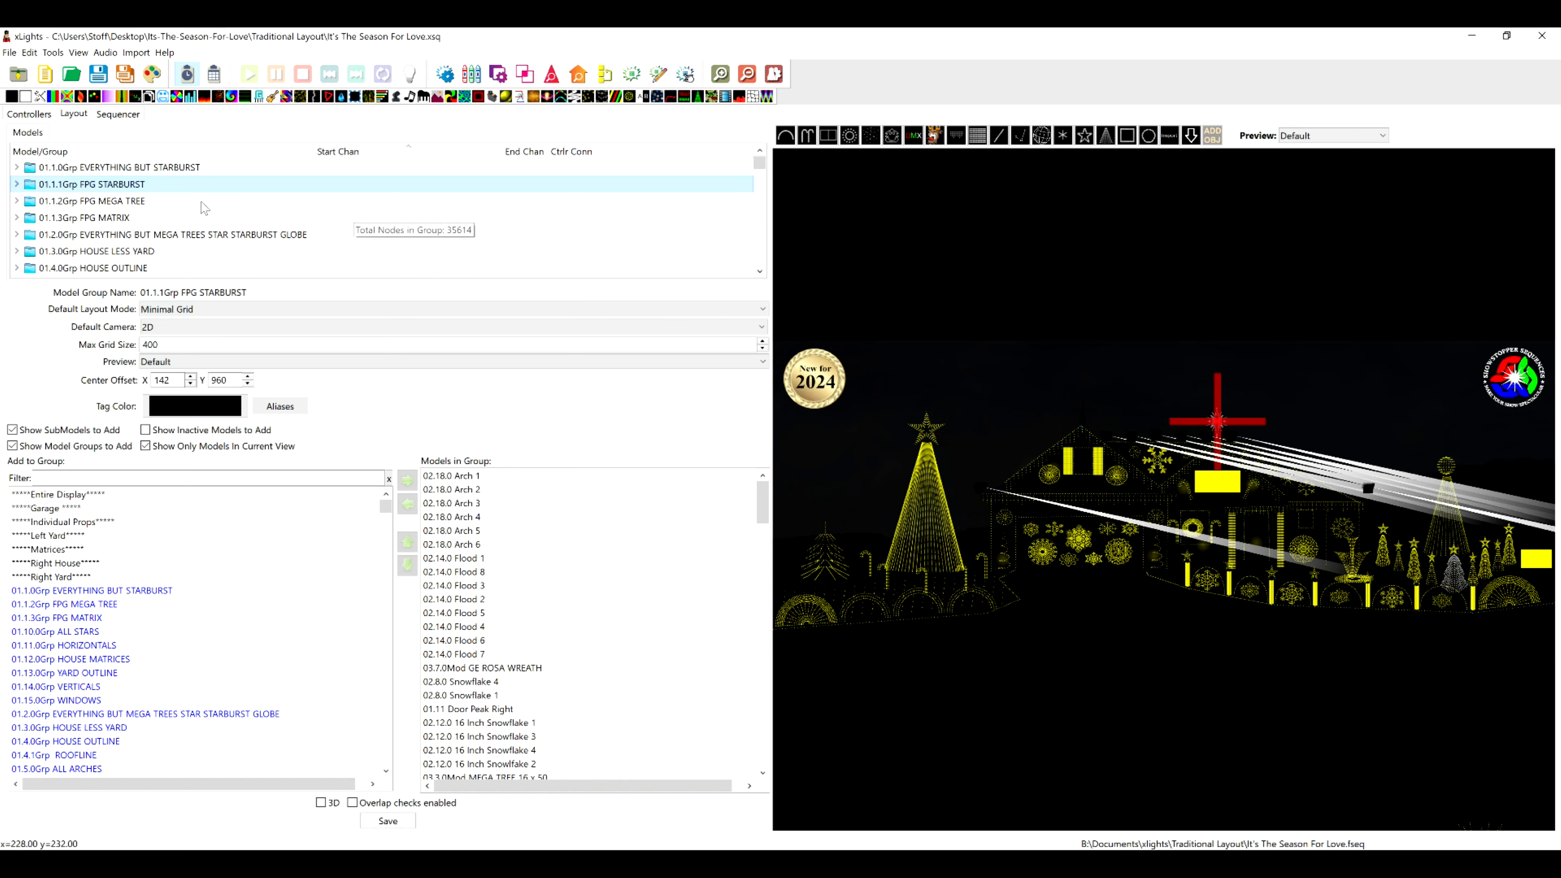
click(137, 203)
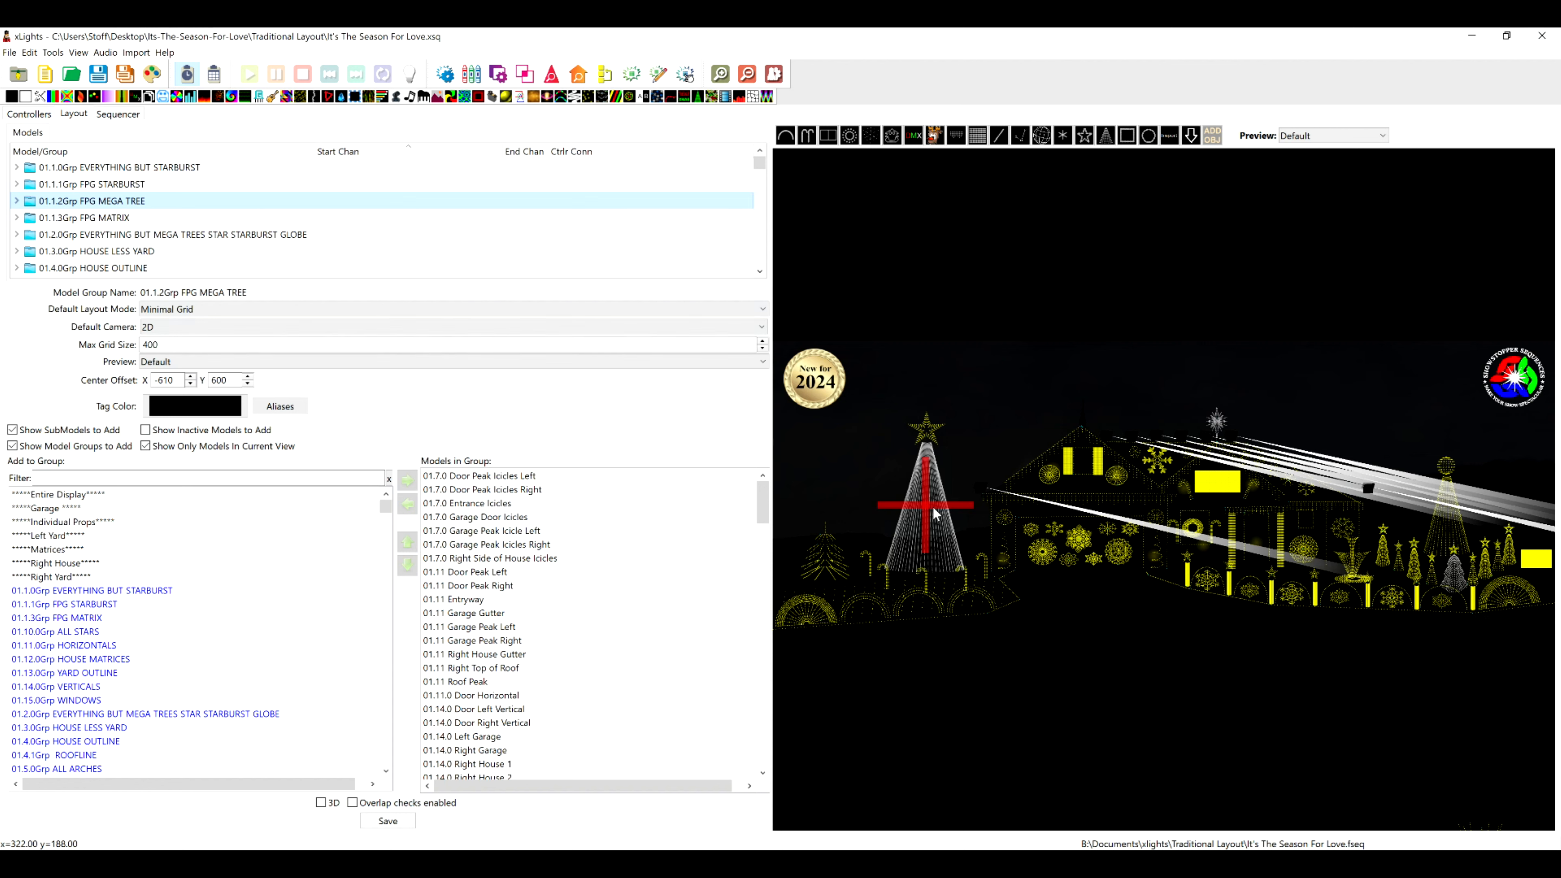
click(111, 219)
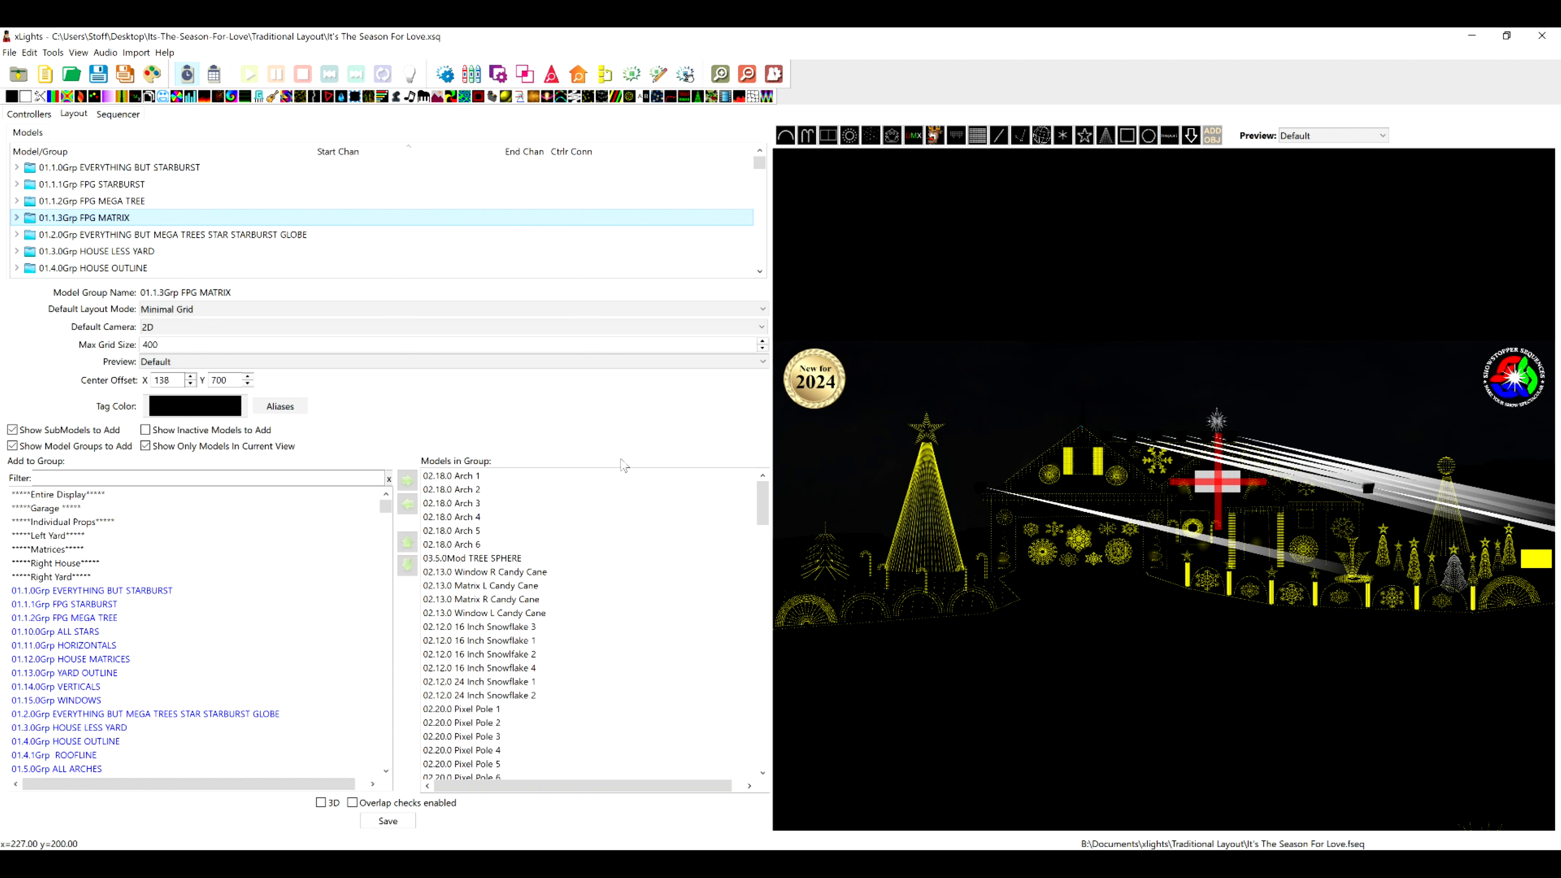
- Clone the 01.1.0Grp EVERYTHING BUT STARBURST model group
click(155, 170)
right_click(154, 172)
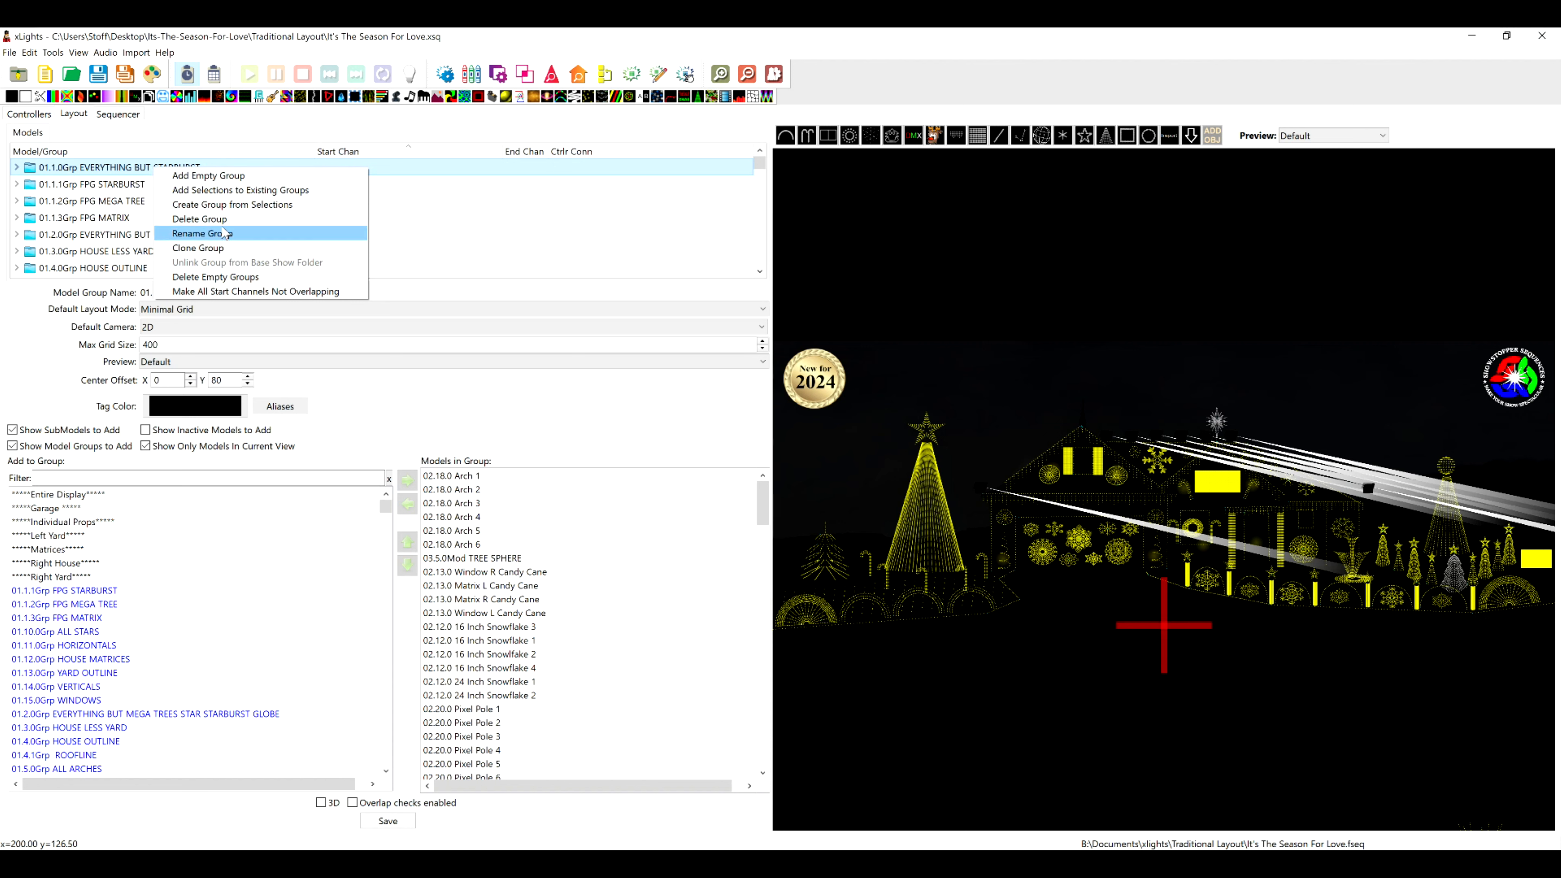
click(222, 246)
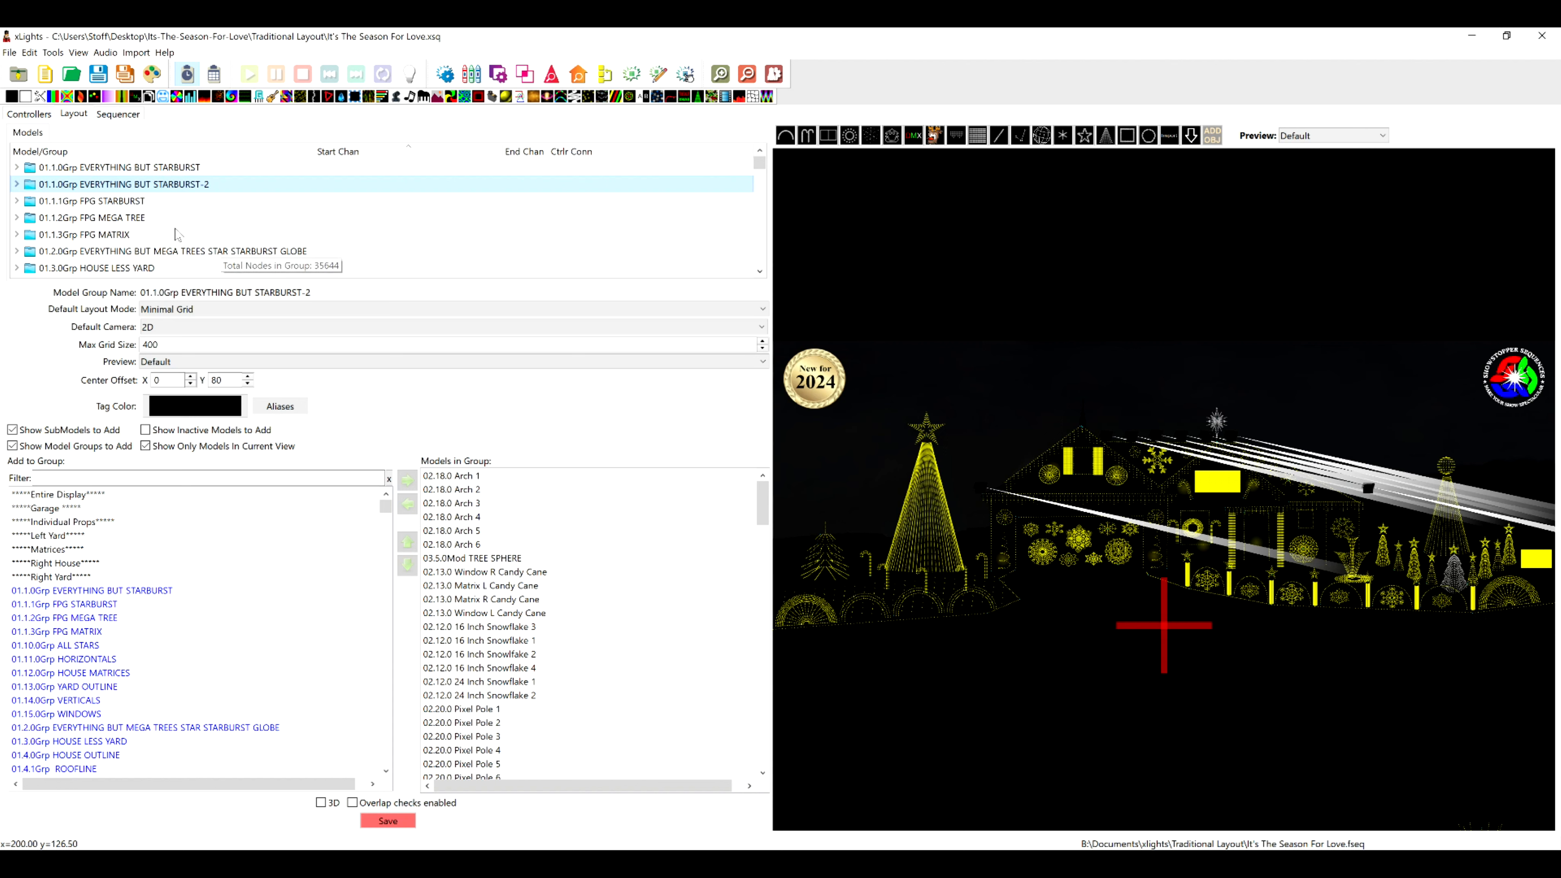
- Rename the cloned group to 01.1.4Grp FPG SS SNOWFLAKE without saving the old name as an alias
right_click(158, 188)
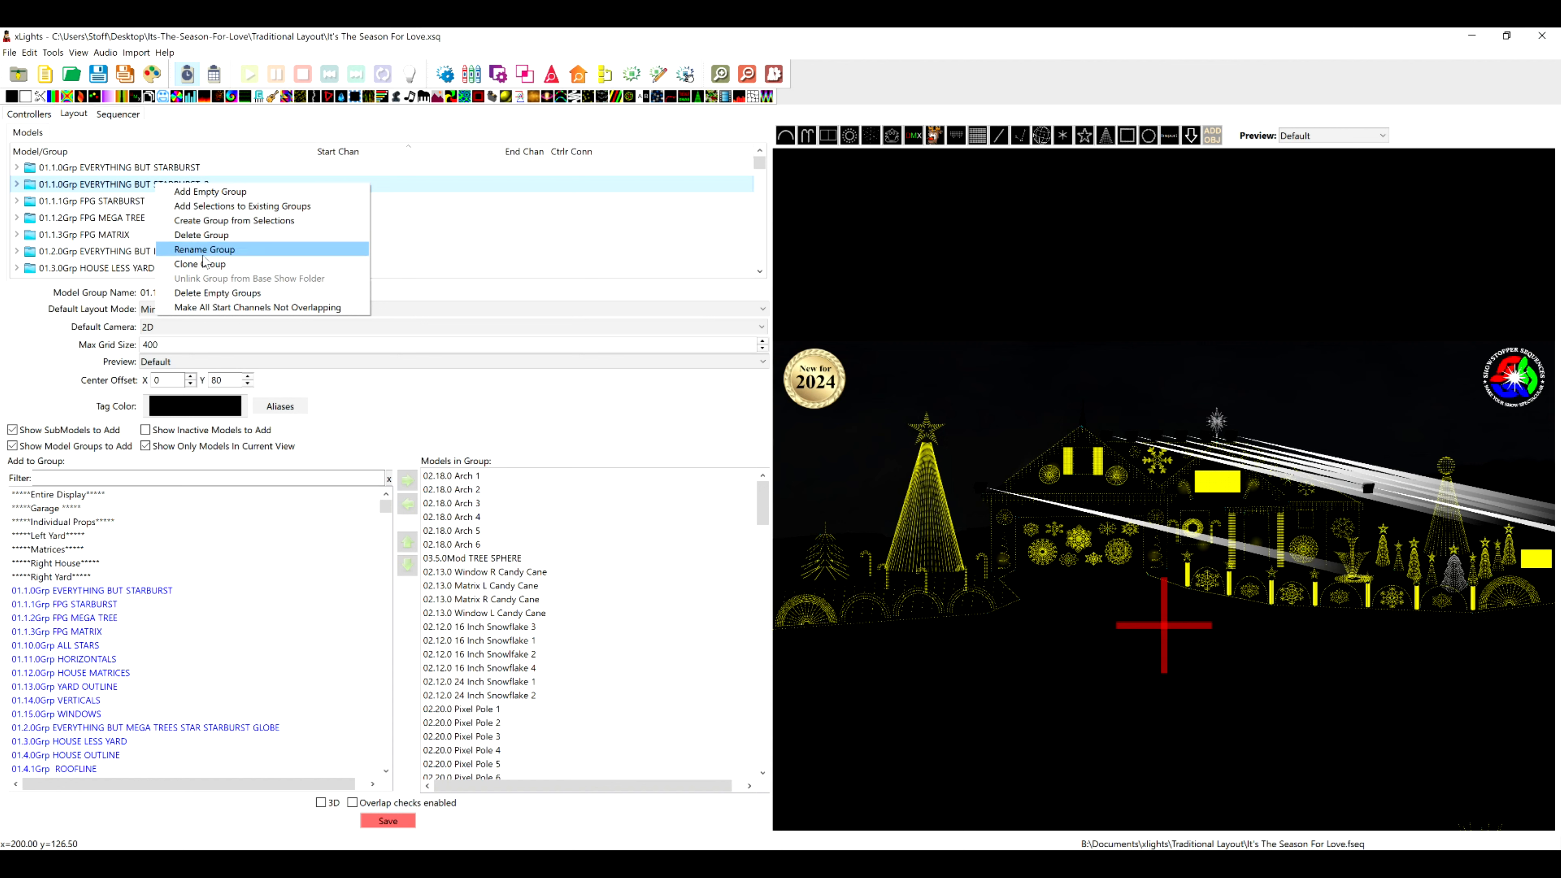
click(203, 250)
drag(215, 212, 412, 203)
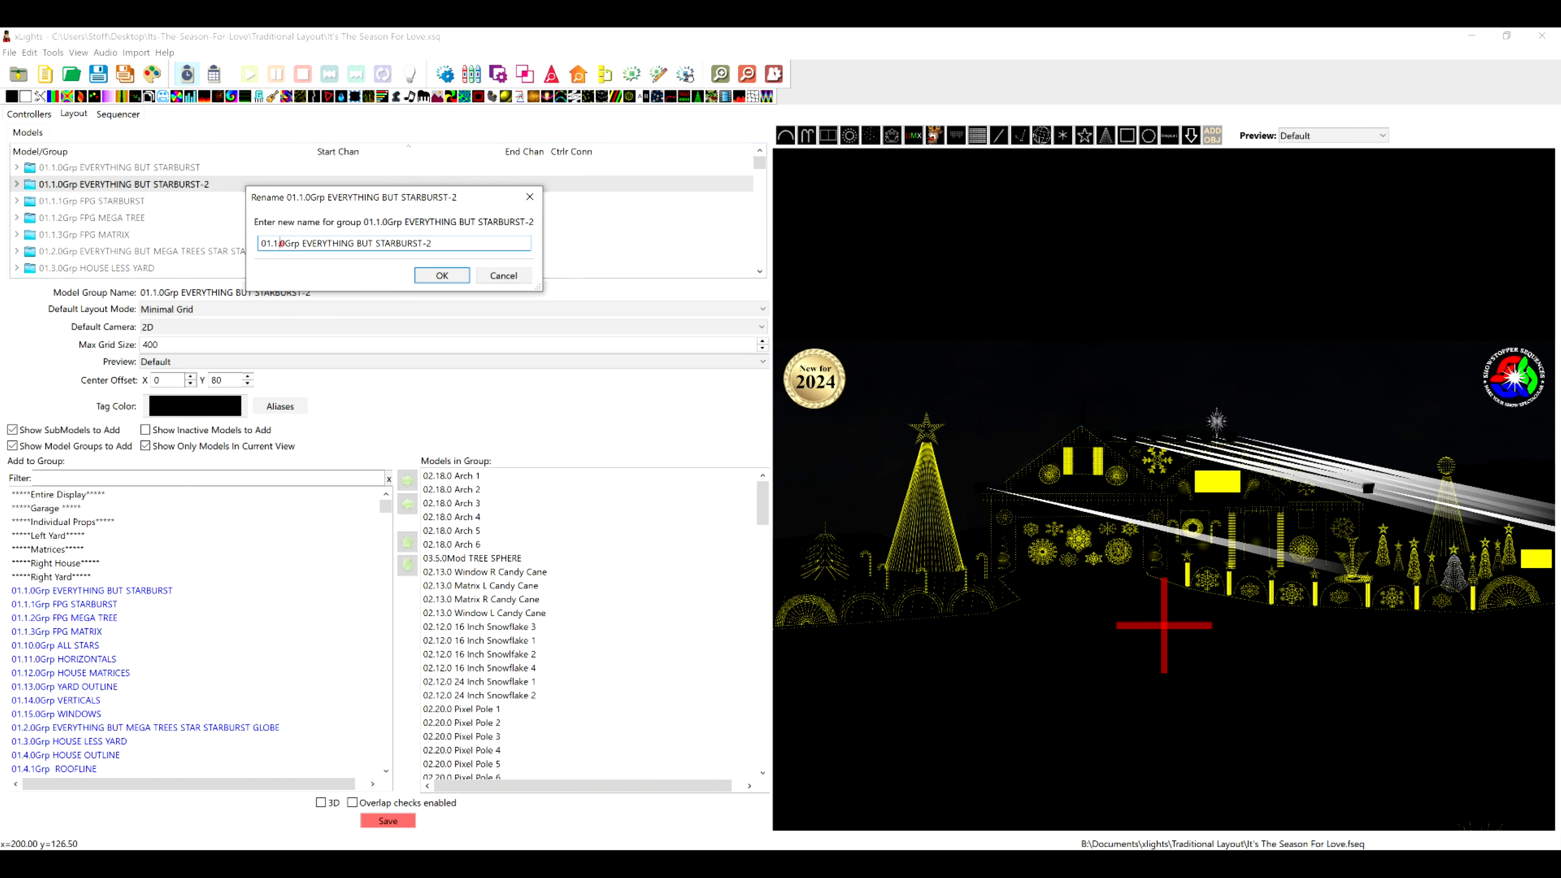
key(Delete)
text(4)
drag(302, 243, 432, 244)
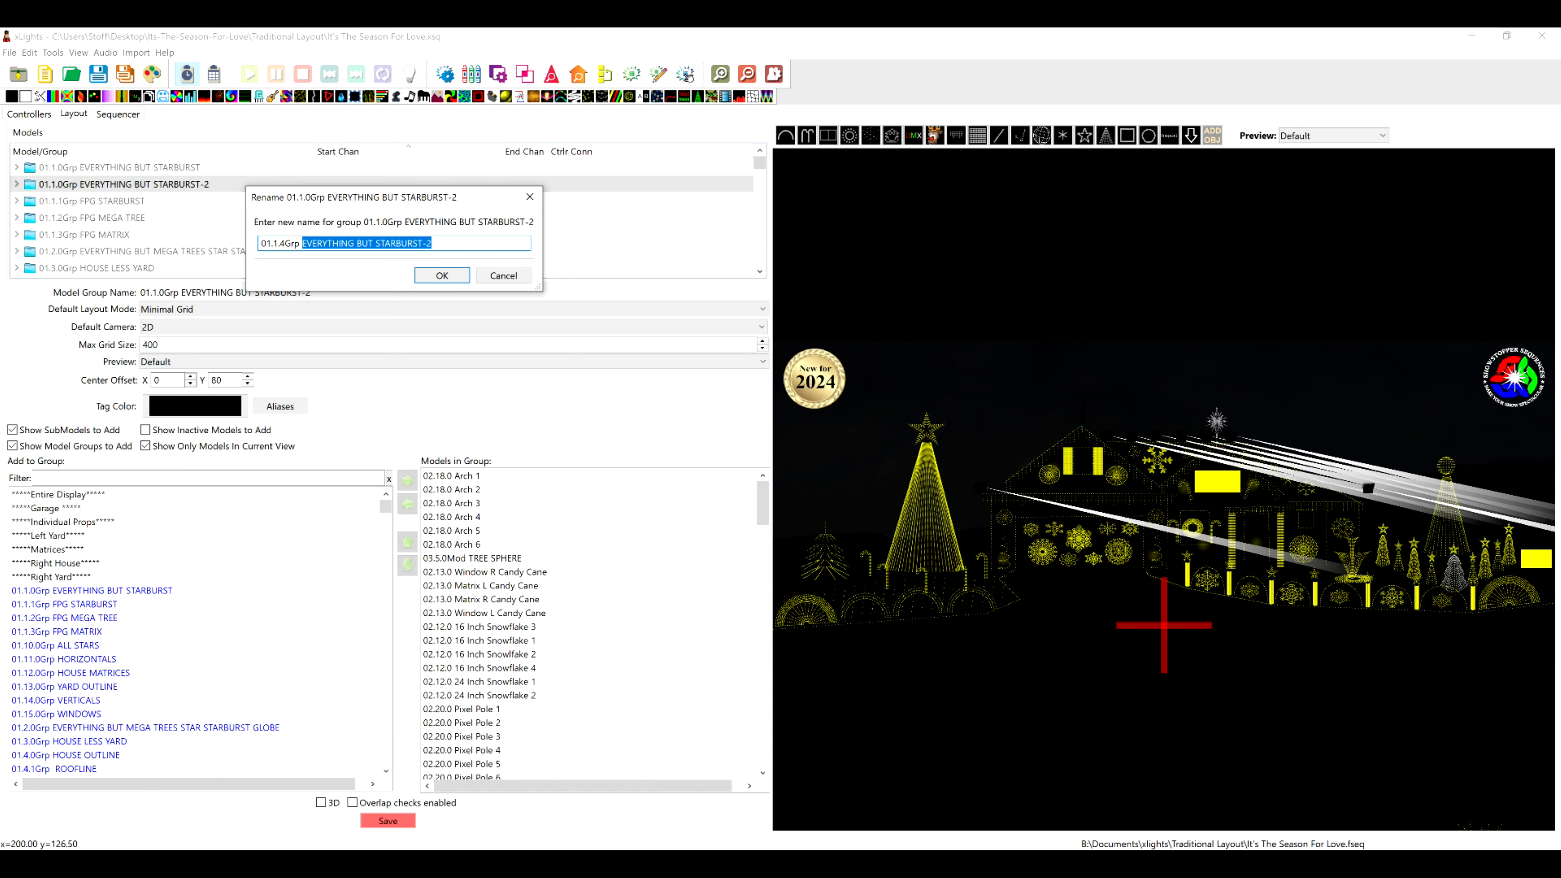
text(FPG)
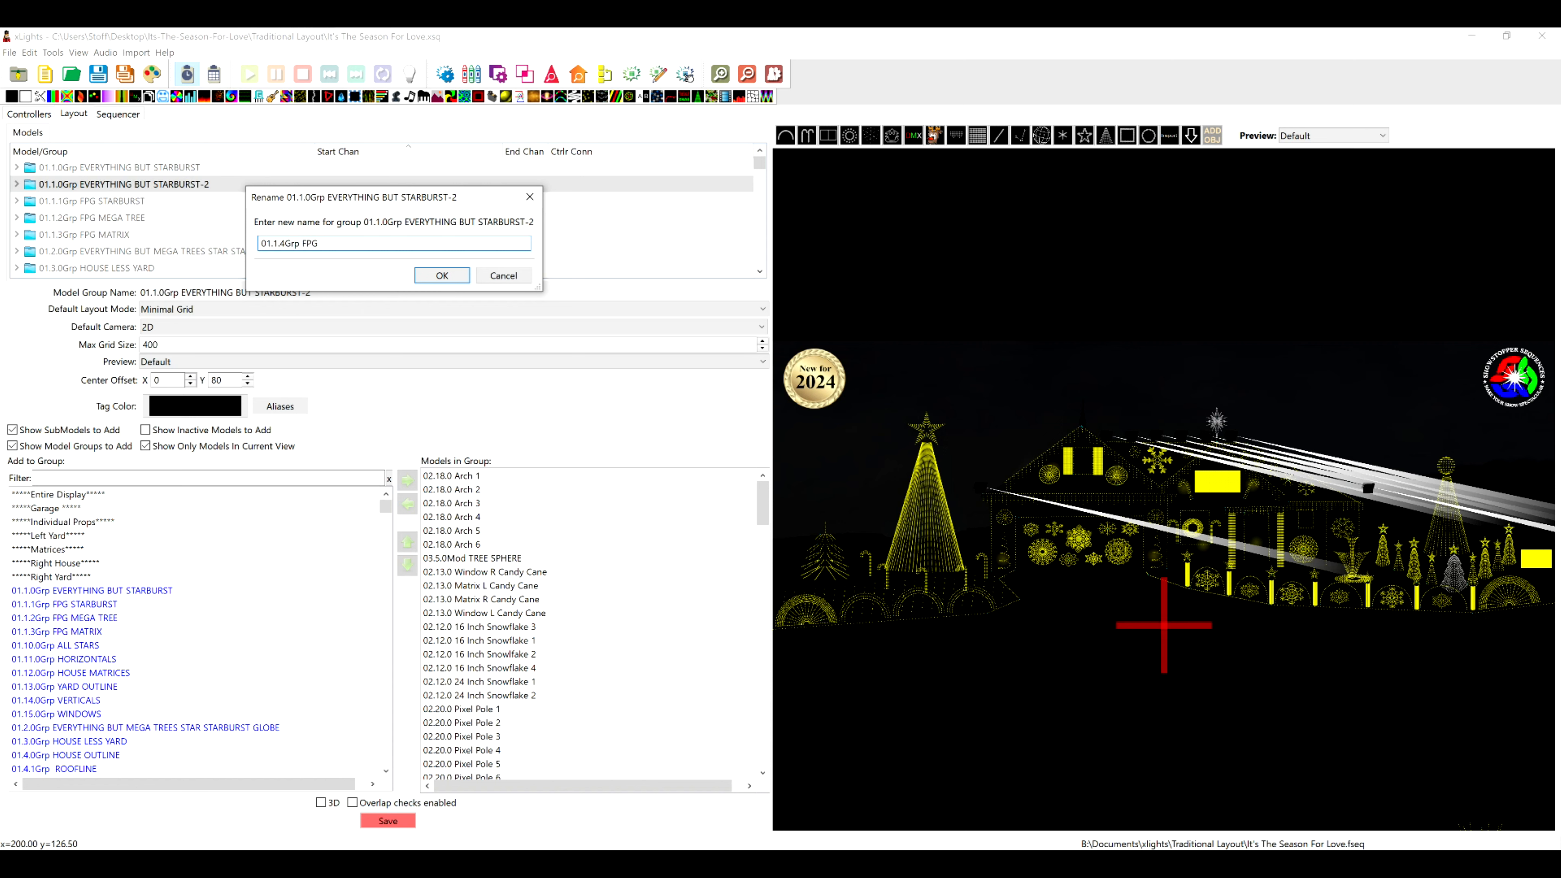
text( SS SNOWFLAKE)
click(465, 281)
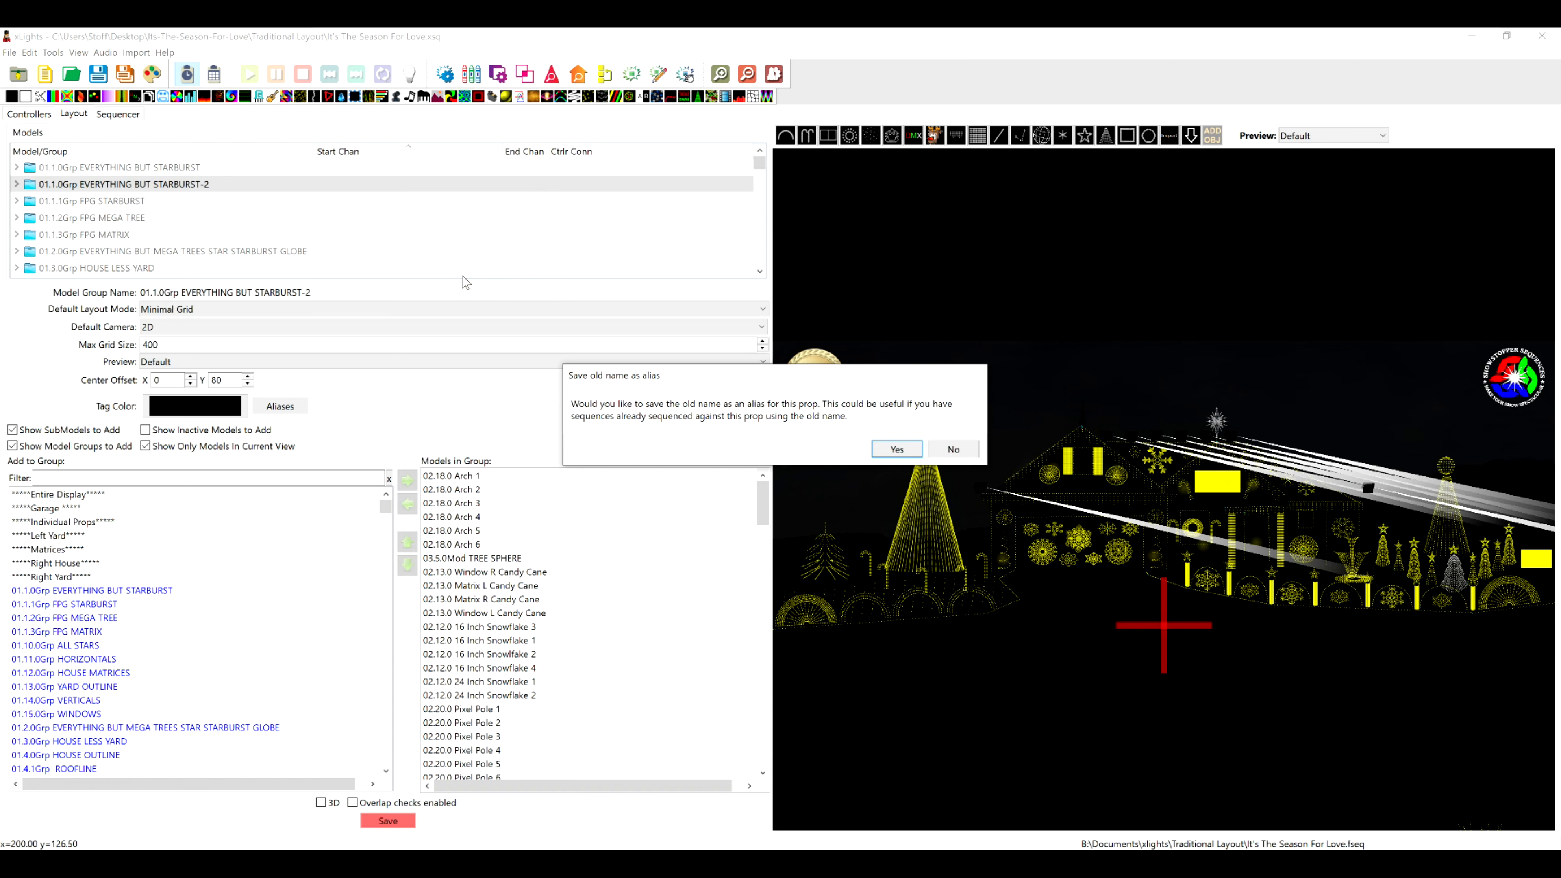
click(952, 449)
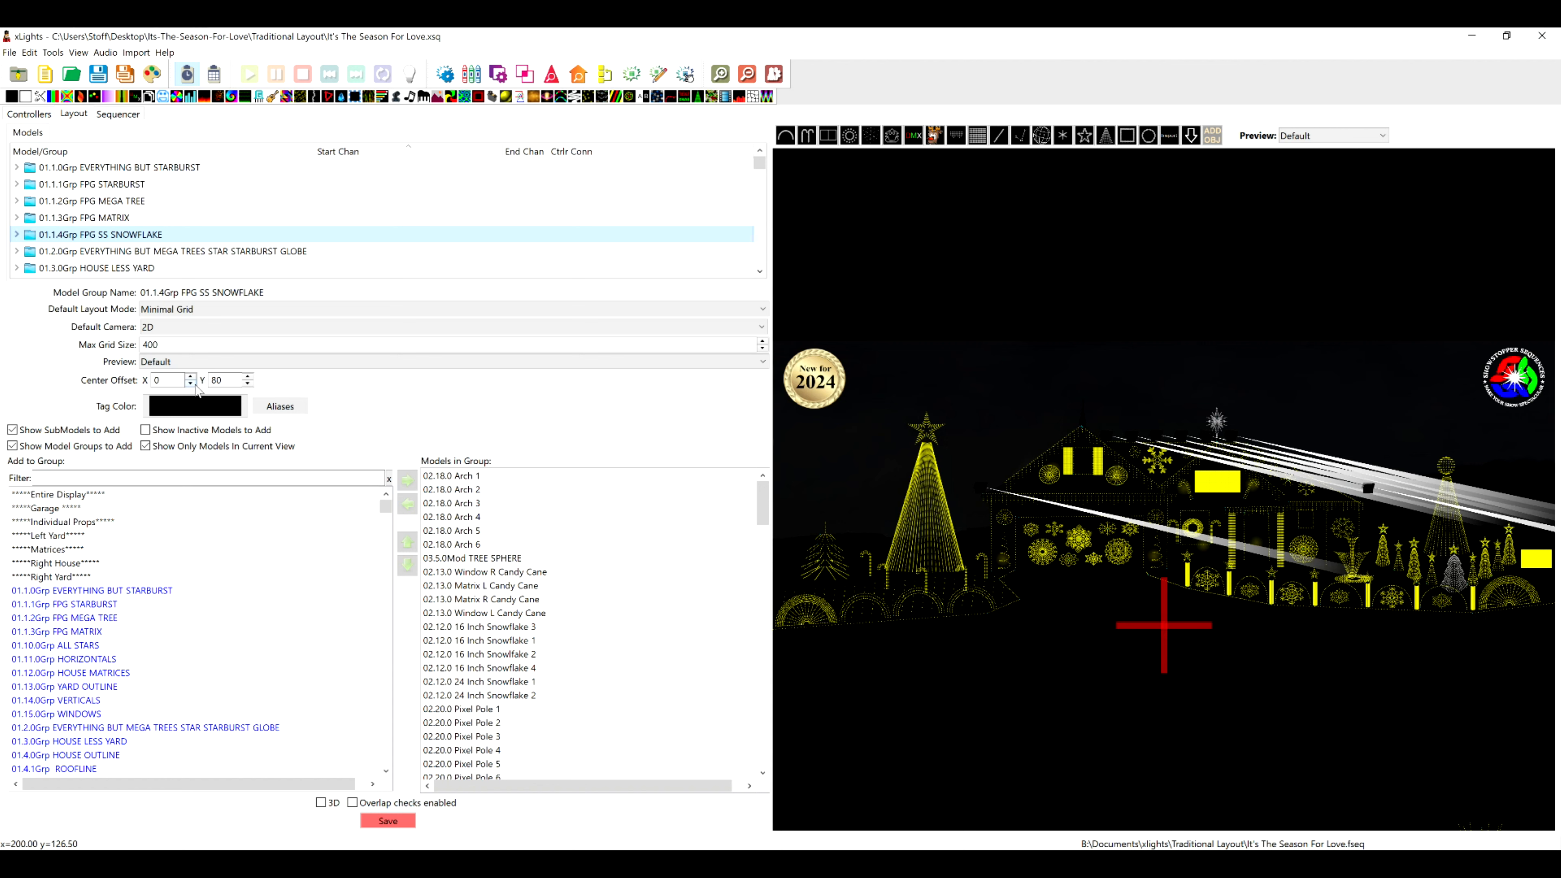
- Set the group's center offset on the middle snowflake on the garage, at about X -220, Y 448
right_click(1080, 544)
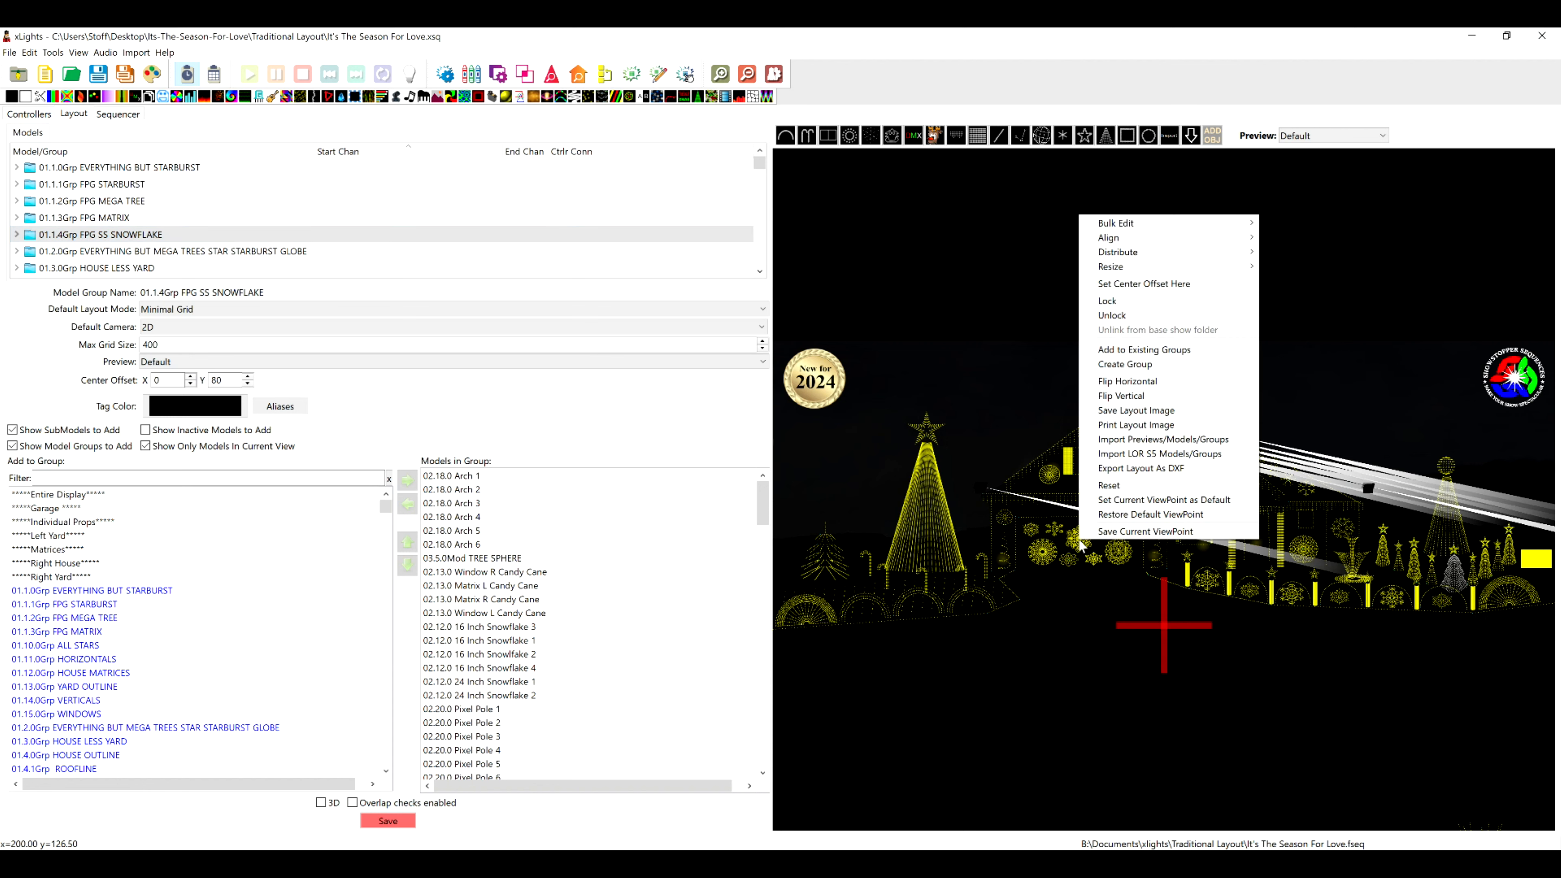
click(1106, 284)
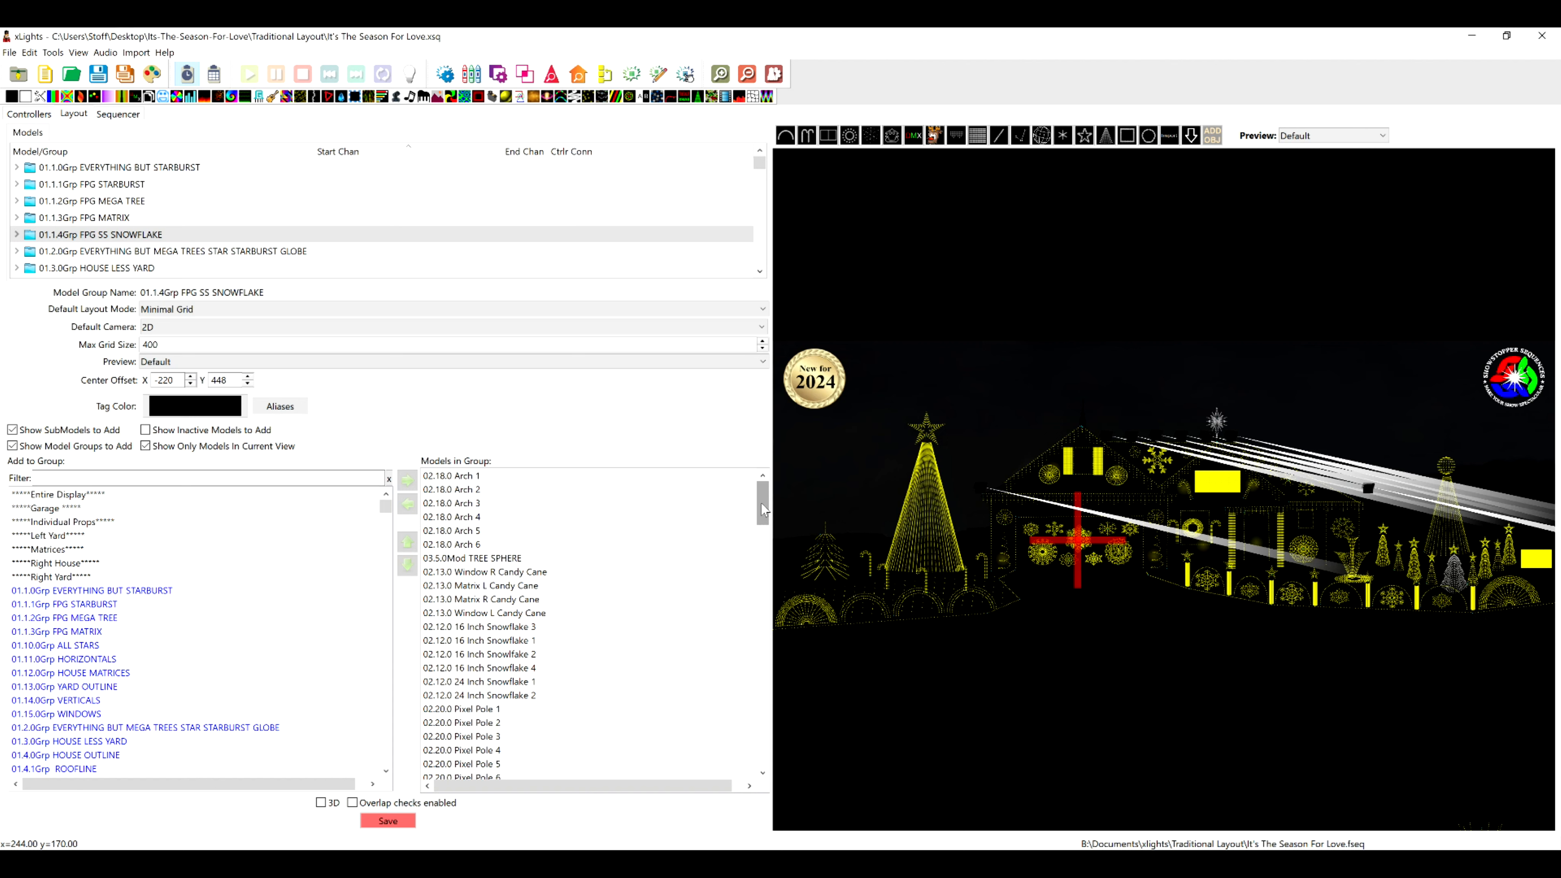
- Remove 03.15.0Mod SHOWSTOPPER SNOWFLAKE from the FPG SS SNOWFLAKE group and save the layout
drag(761, 503, 736, 701)
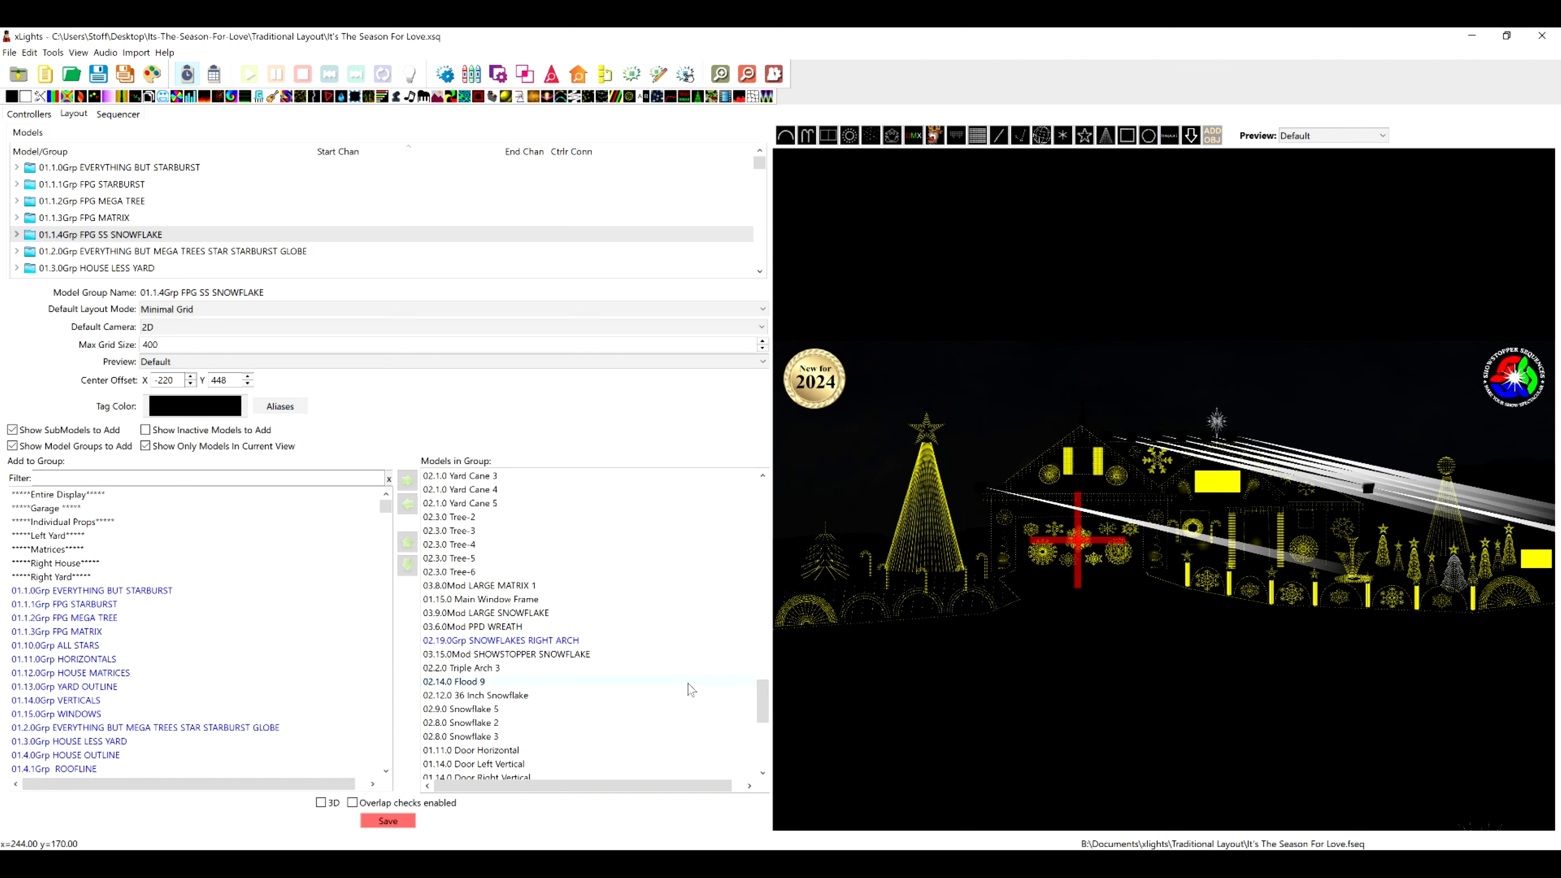
click(587, 655)
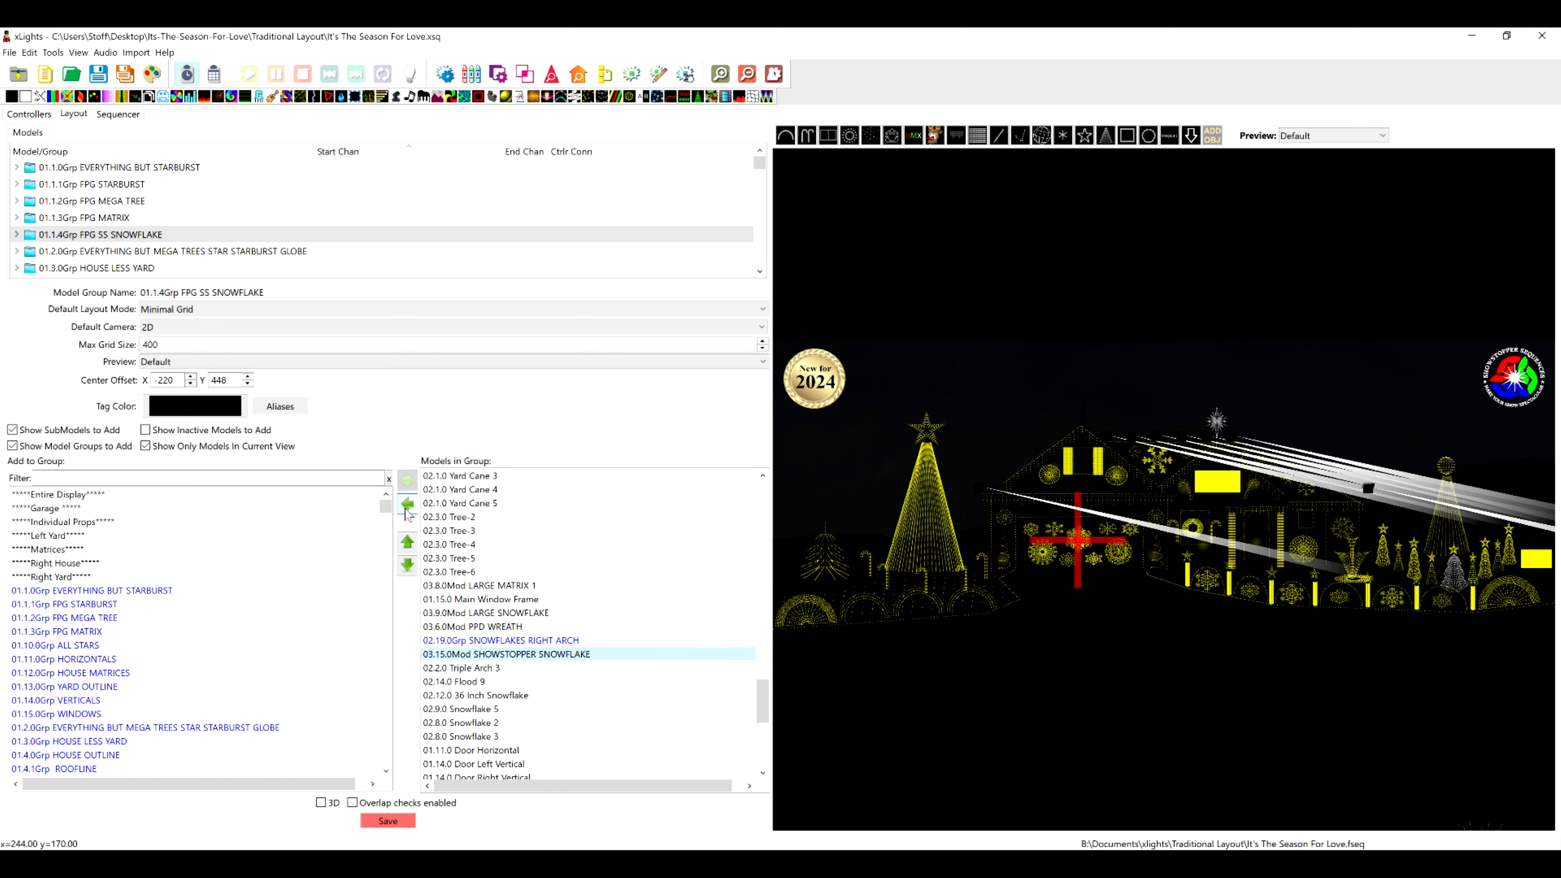
click(409, 570)
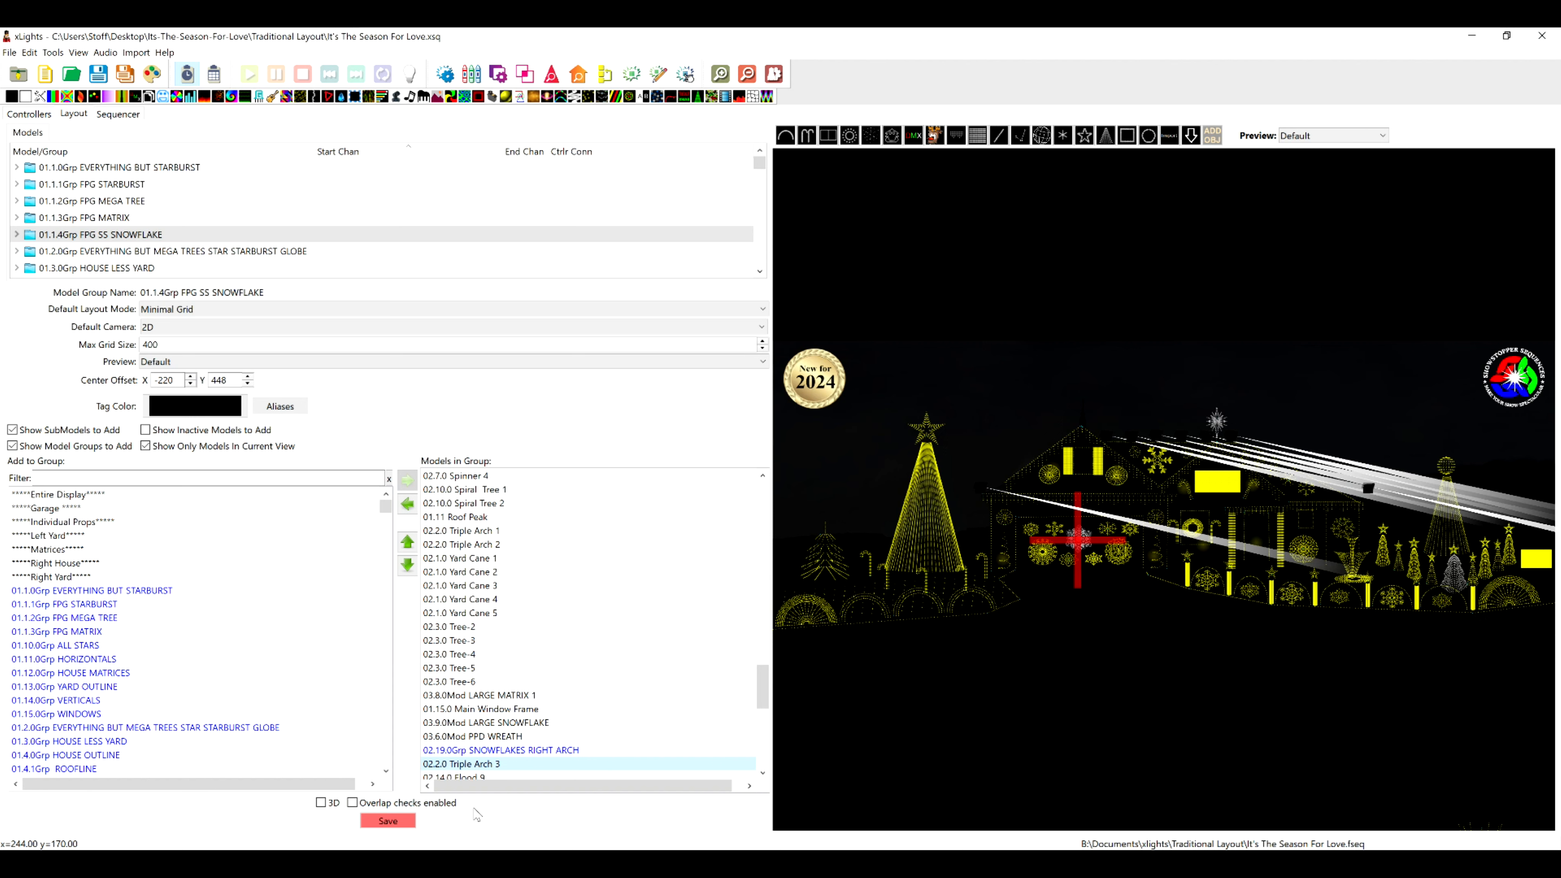
click(404, 821)
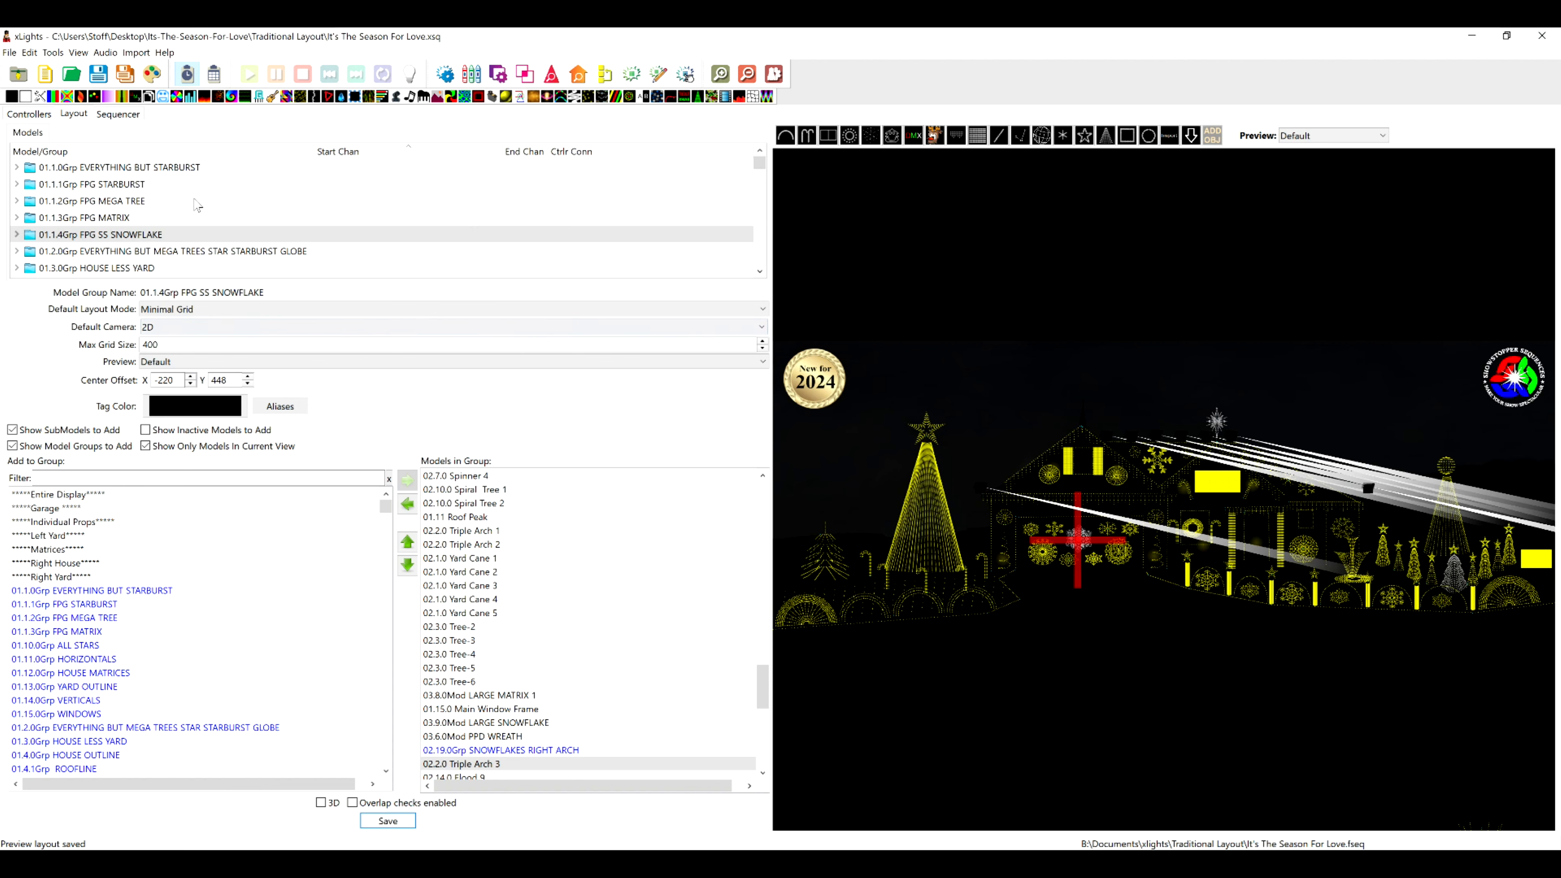
- Return to the sequencer and expand 03.16.0Mod SHOWSTOPPER SPINNER to show its submodels
click(119, 115)
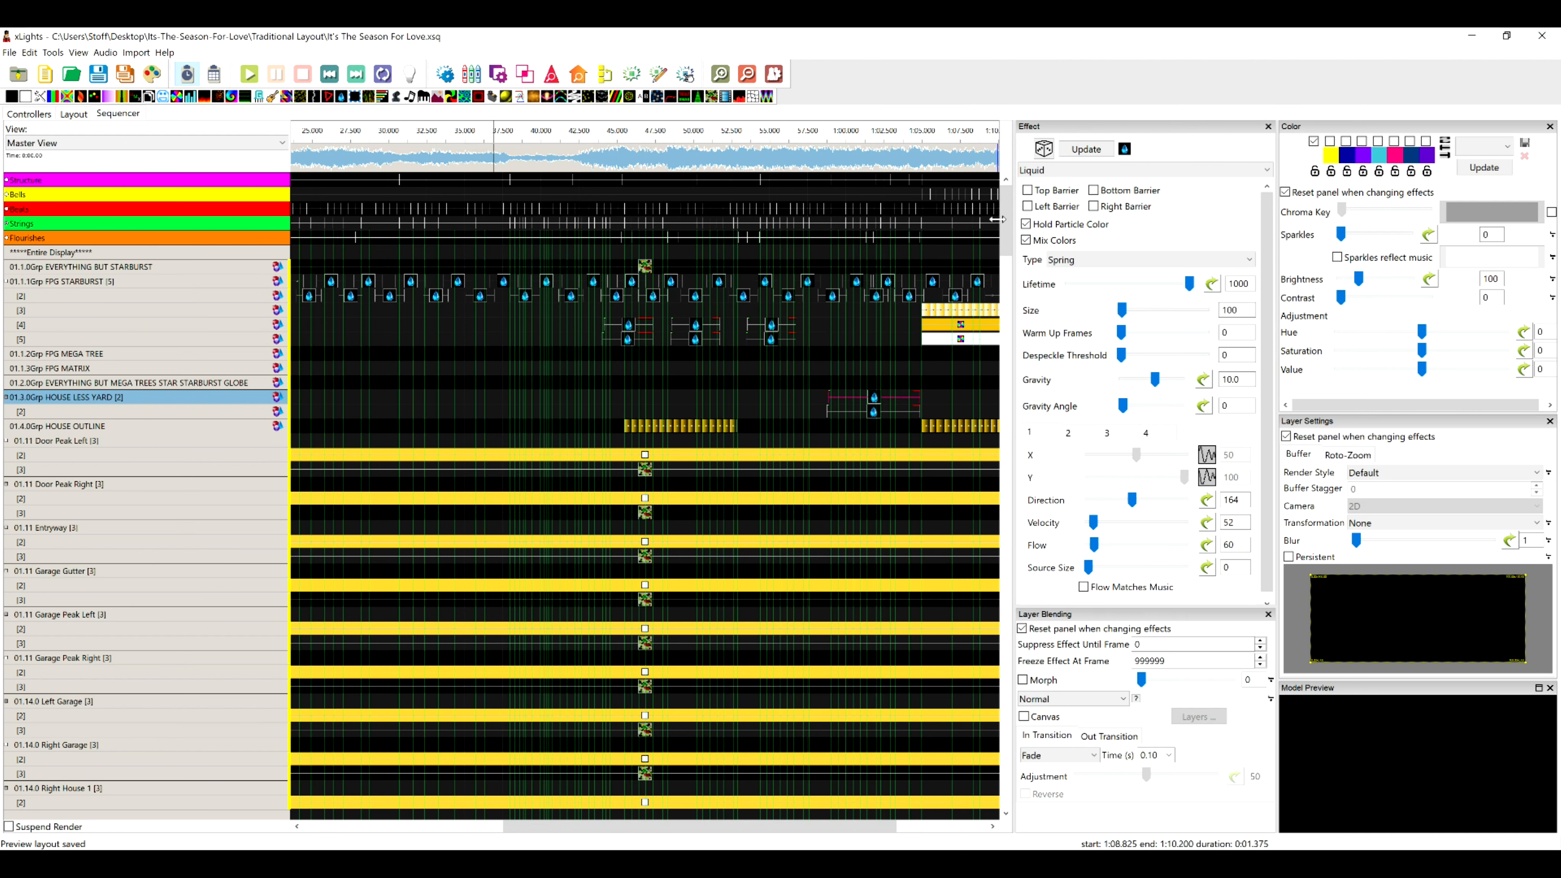
drag(1006, 212, 995, 776)
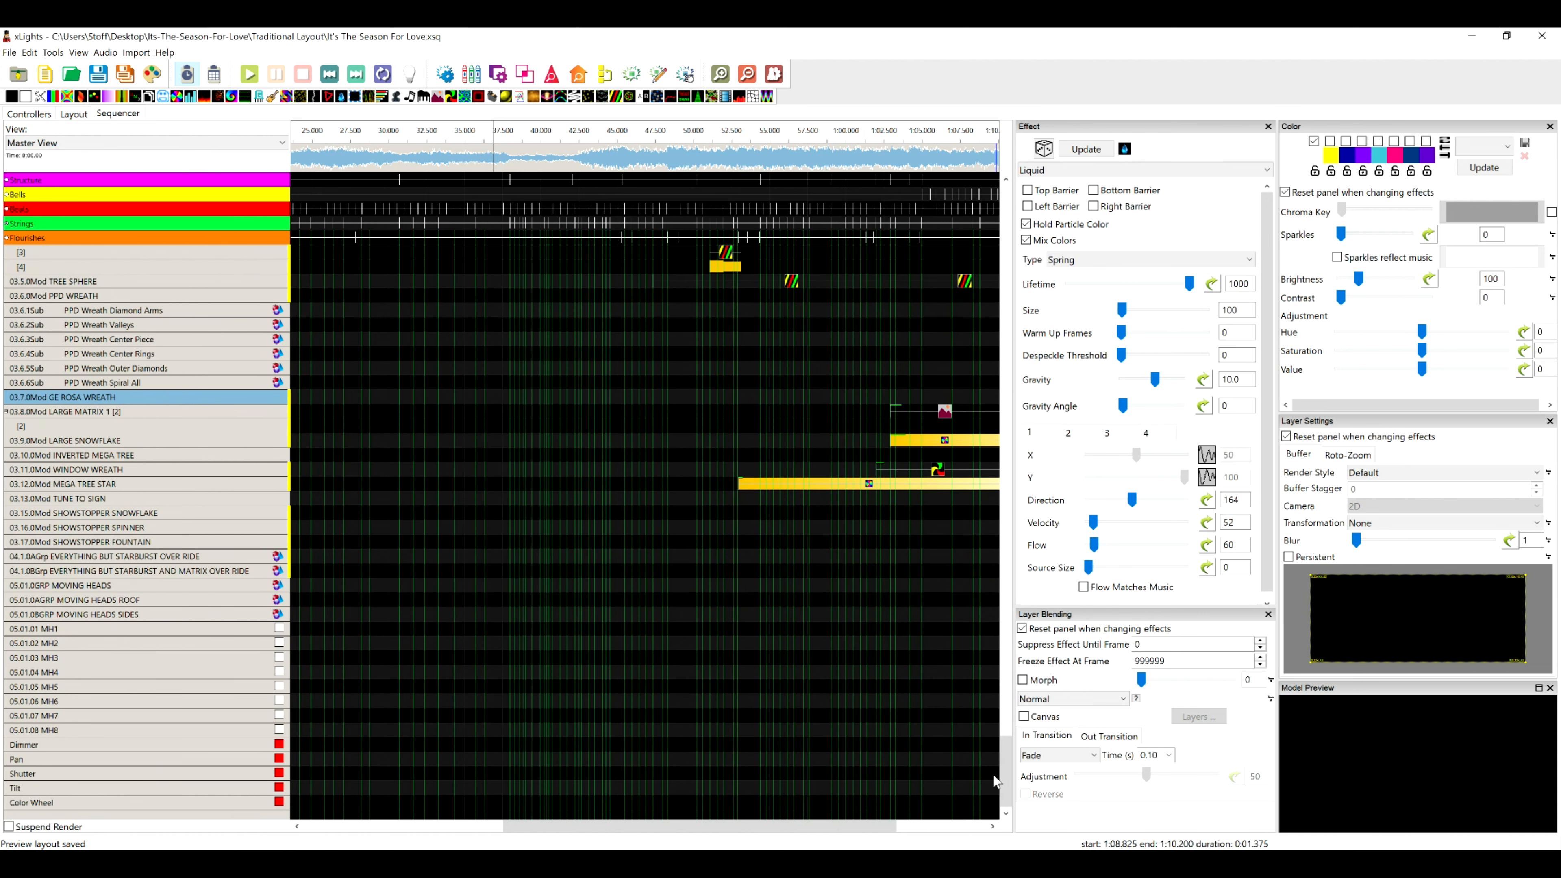
double_click(146, 529)
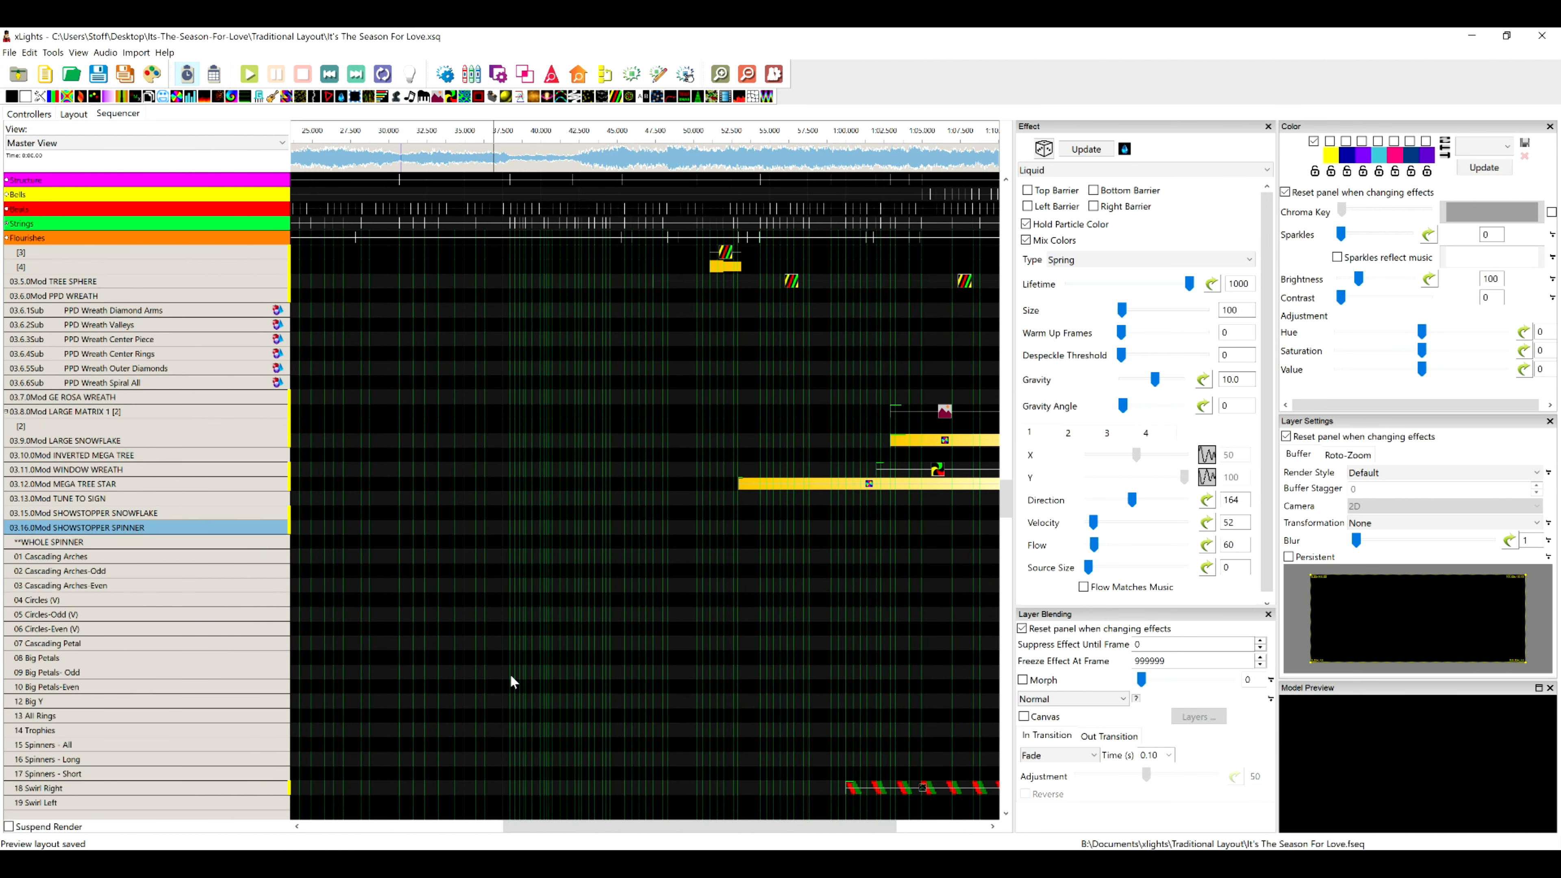
scroll(819, 667, down, 2)
scroll(805, 680, down, 2)
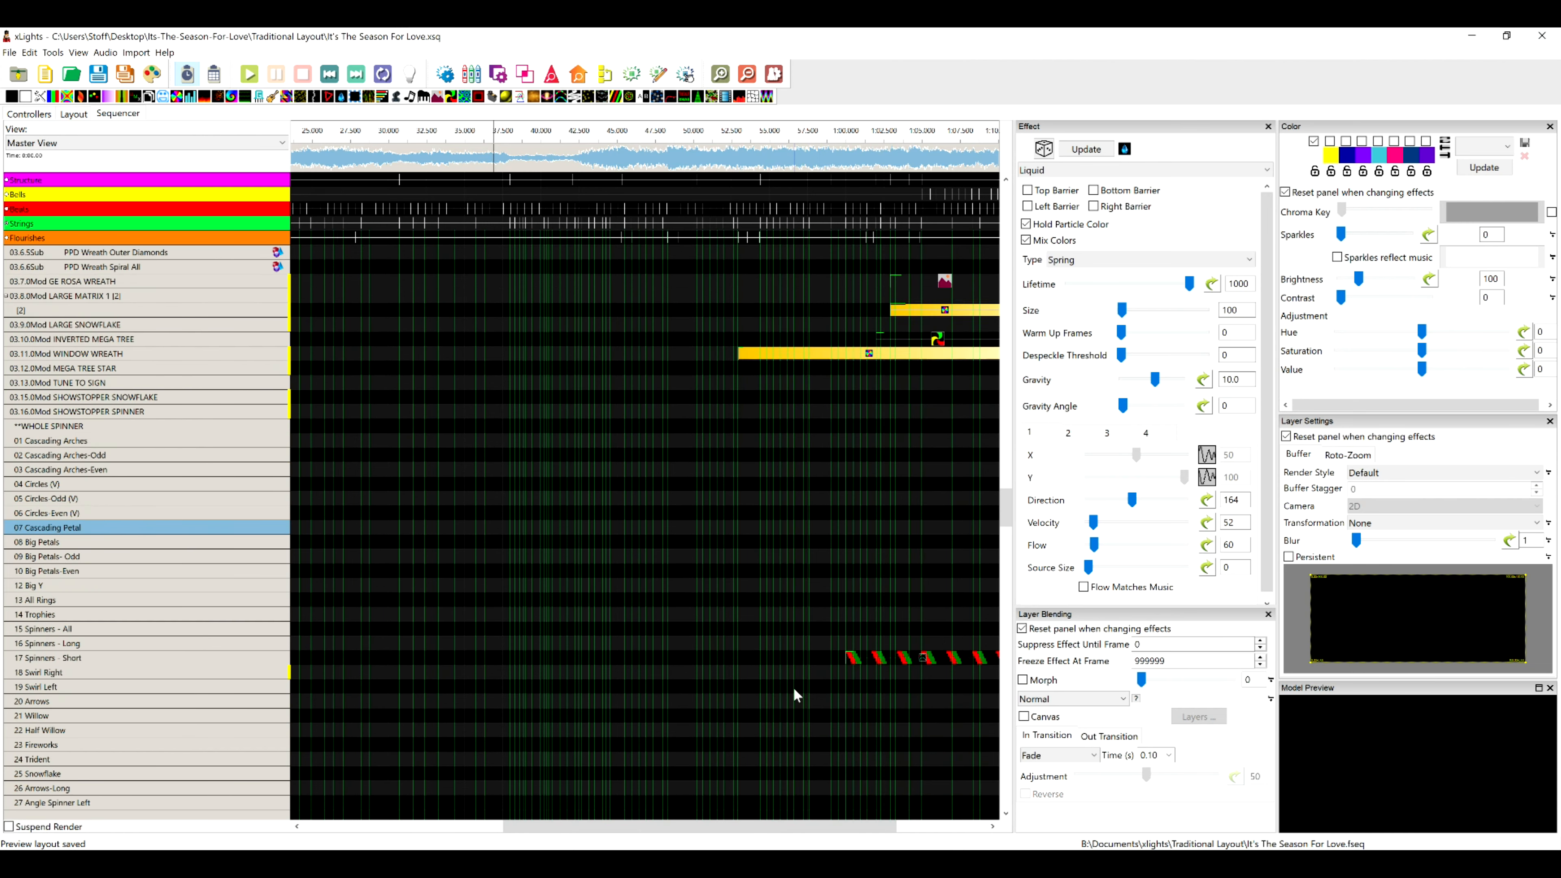
- Extend the start of the Single Strand effect on the spinner's 18 Swirl Right submodel back to about 55 seconds
click(749, 155)
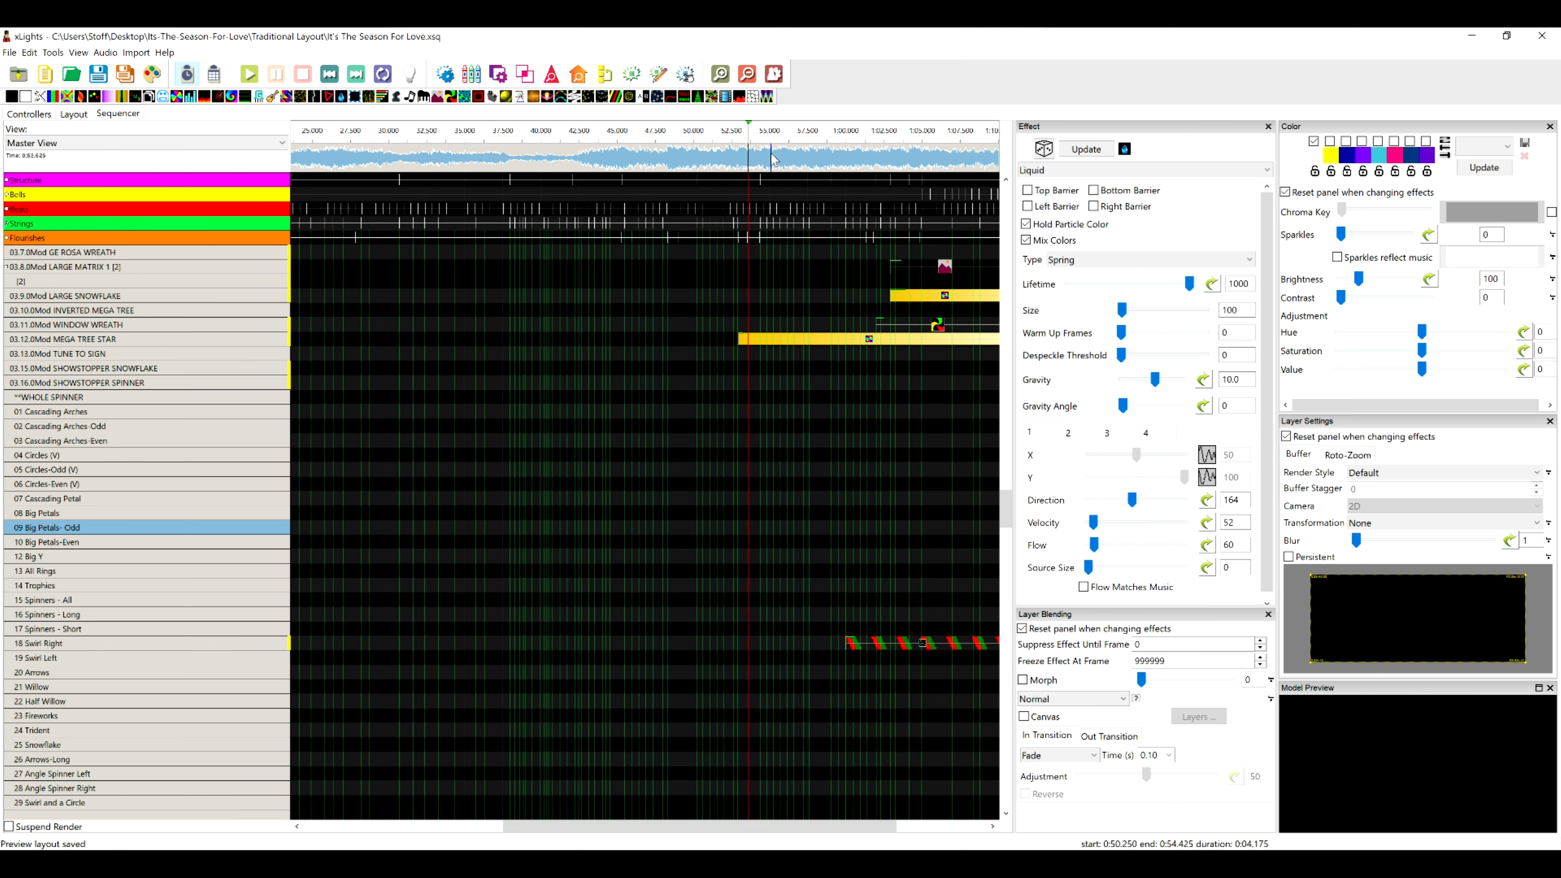
key(space)
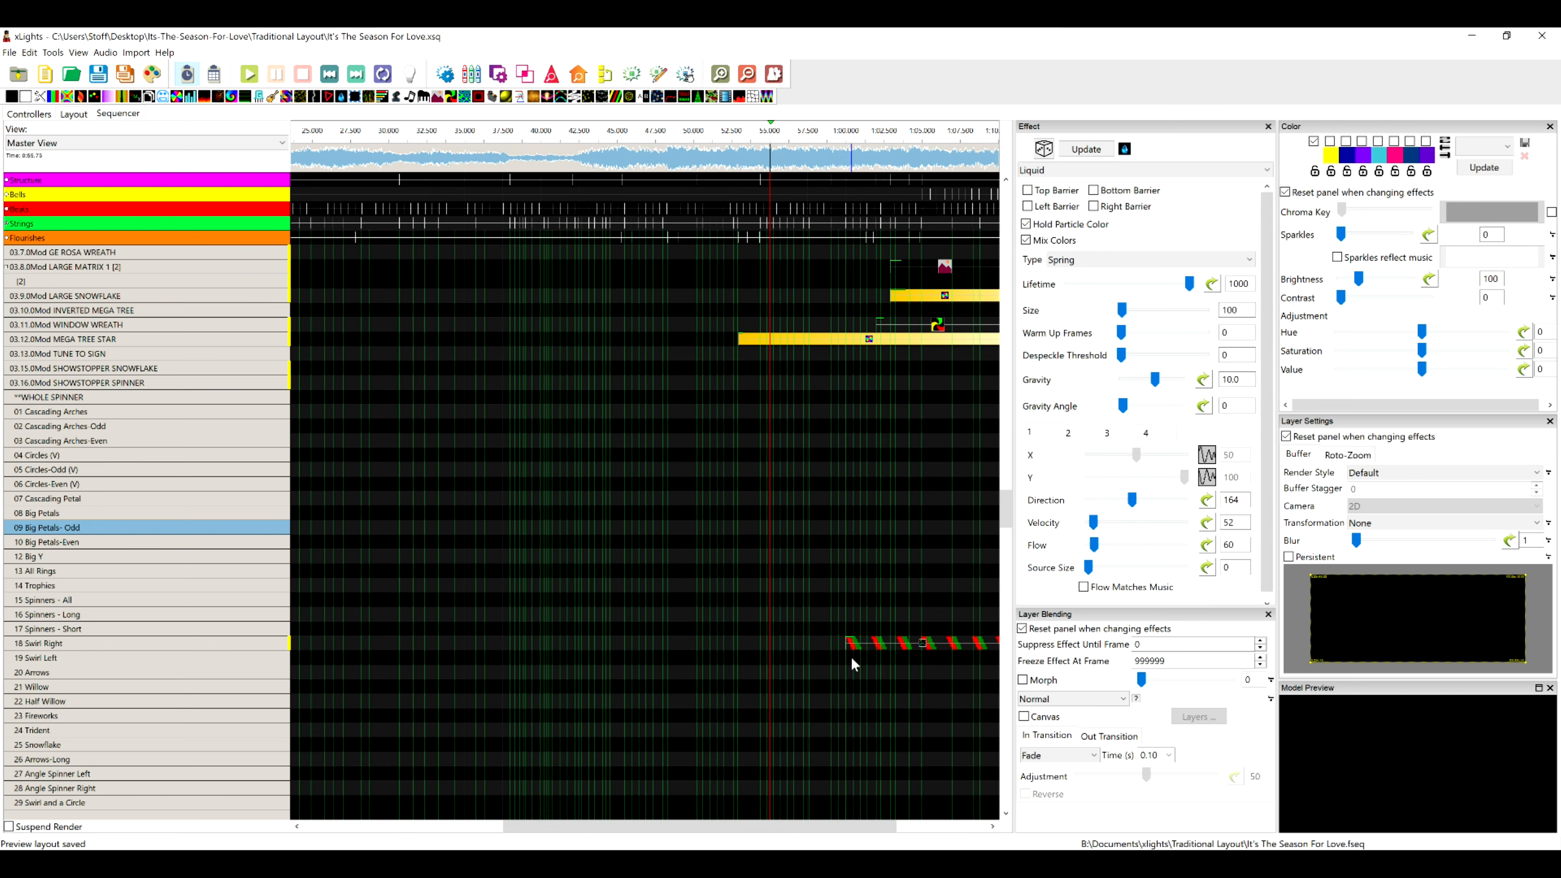
drag(847, 645, 773, 648)
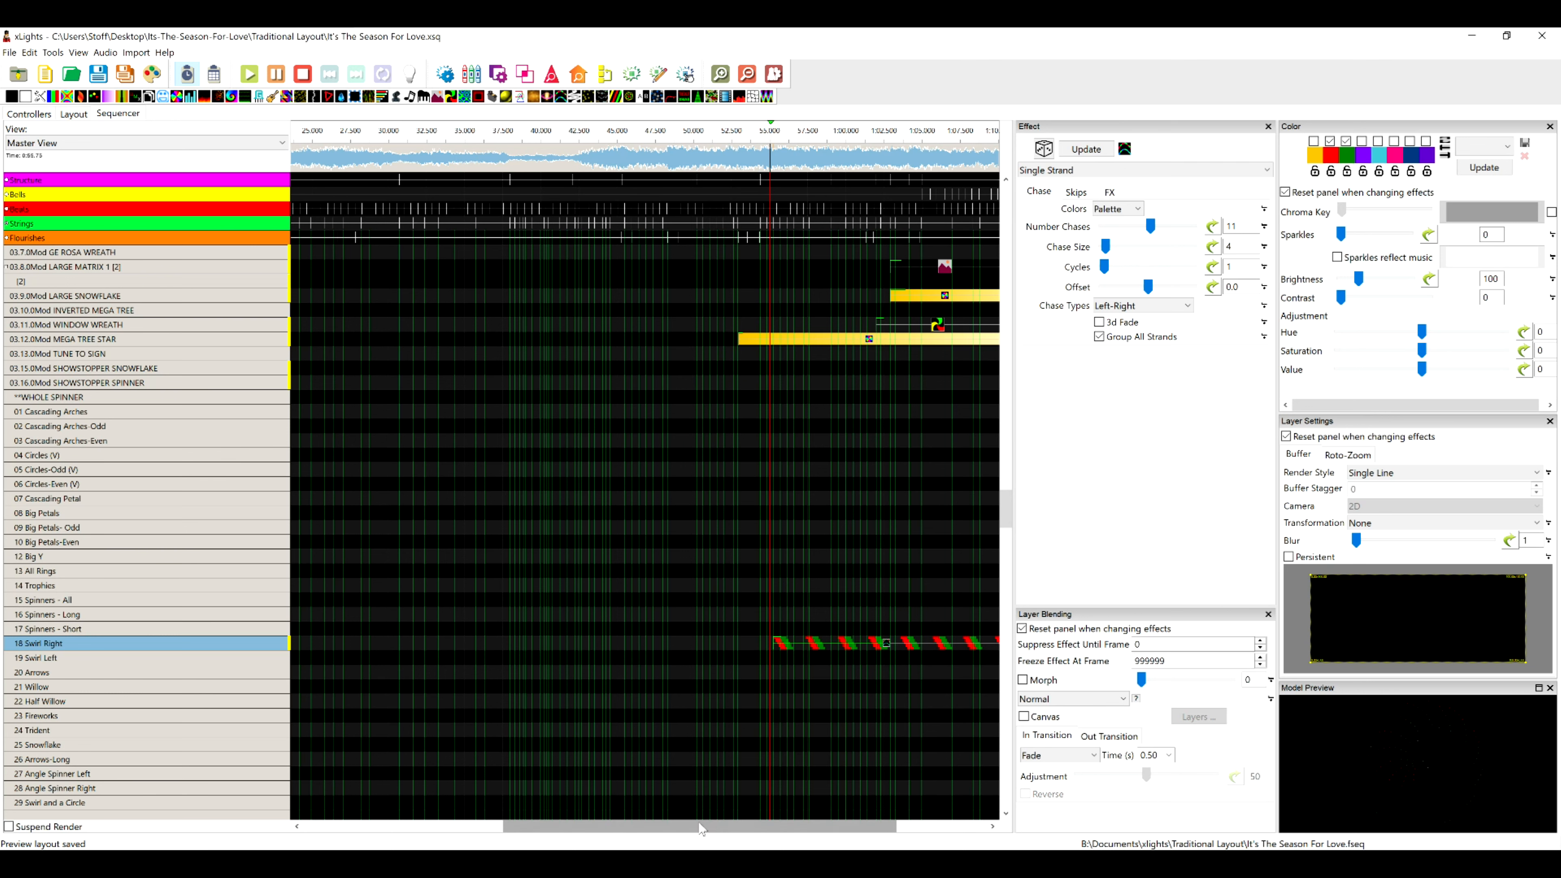
drag(699, 825, 834, 834)
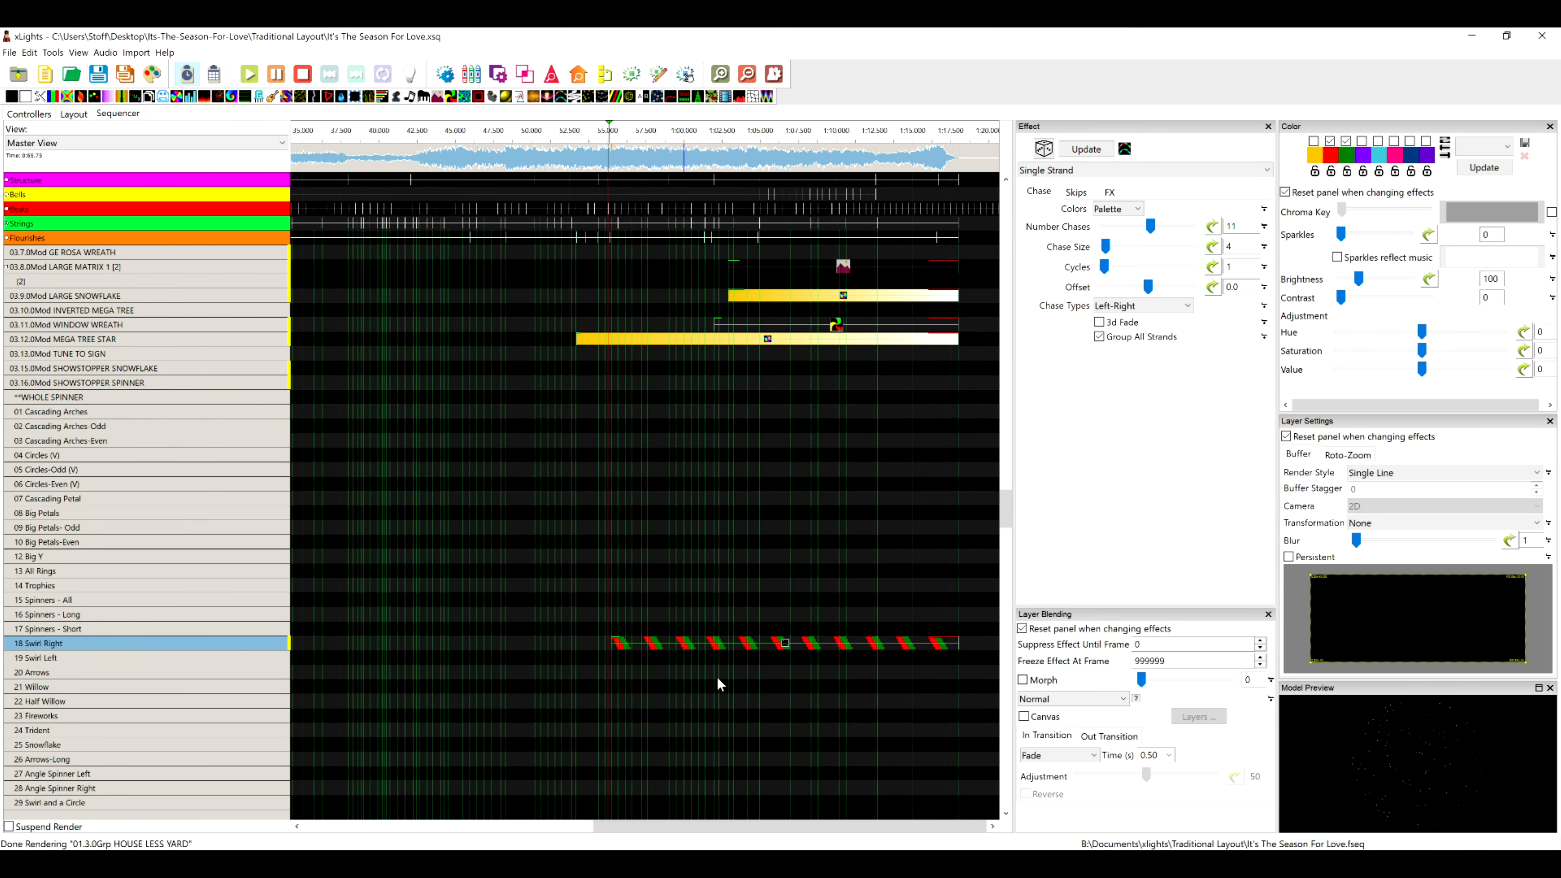